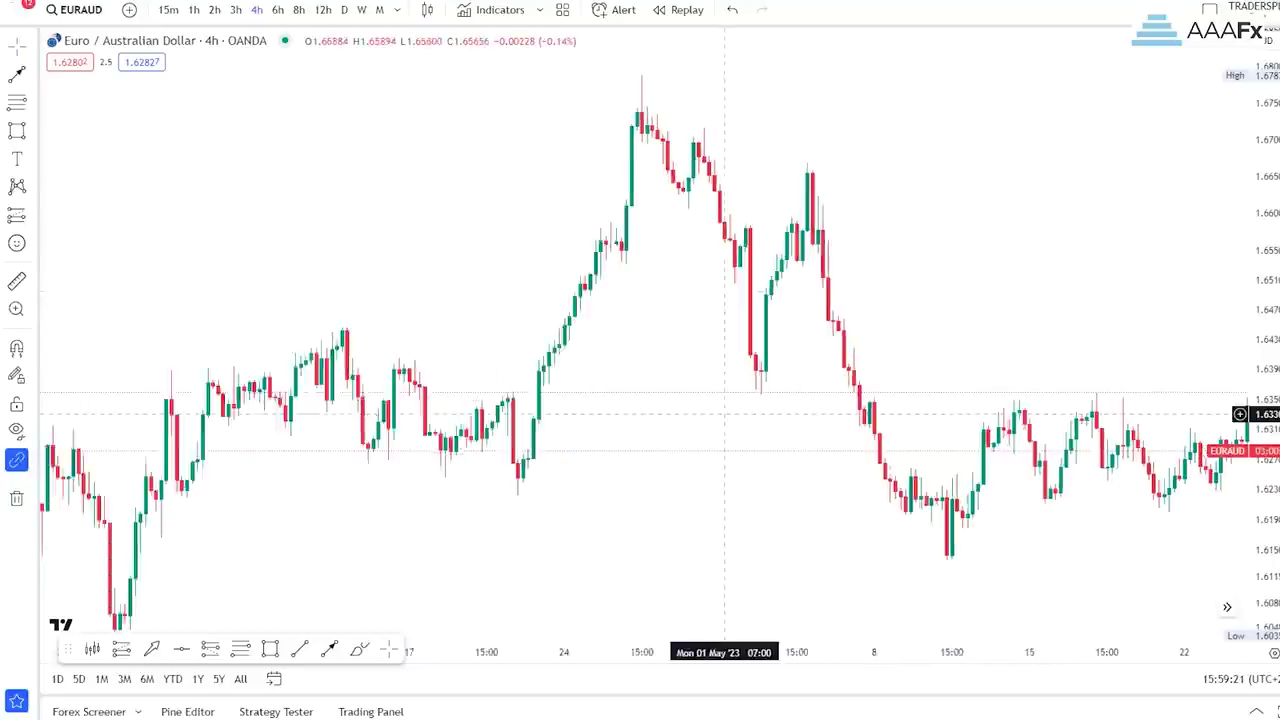
Step: Examine the EURAUD 4-hour price history back to late 2022
scroll(612, 274, "left", 8)
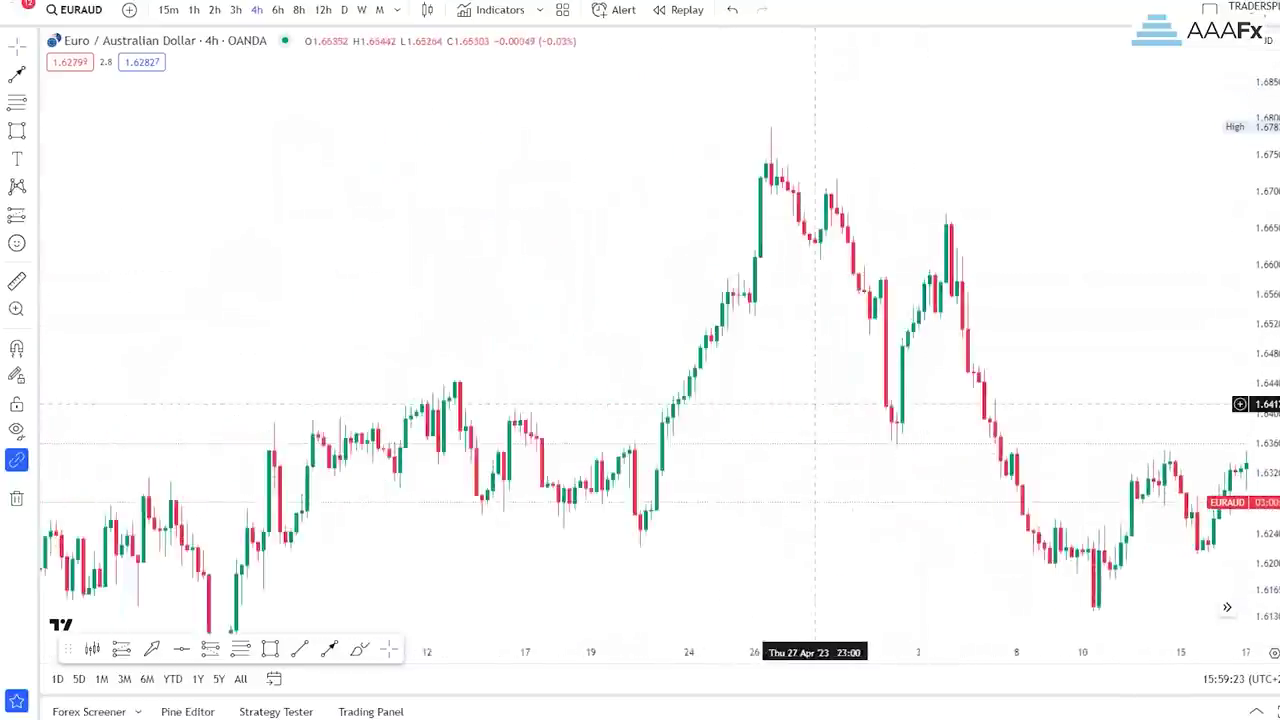
scroll(1000, 400, "left", 10)
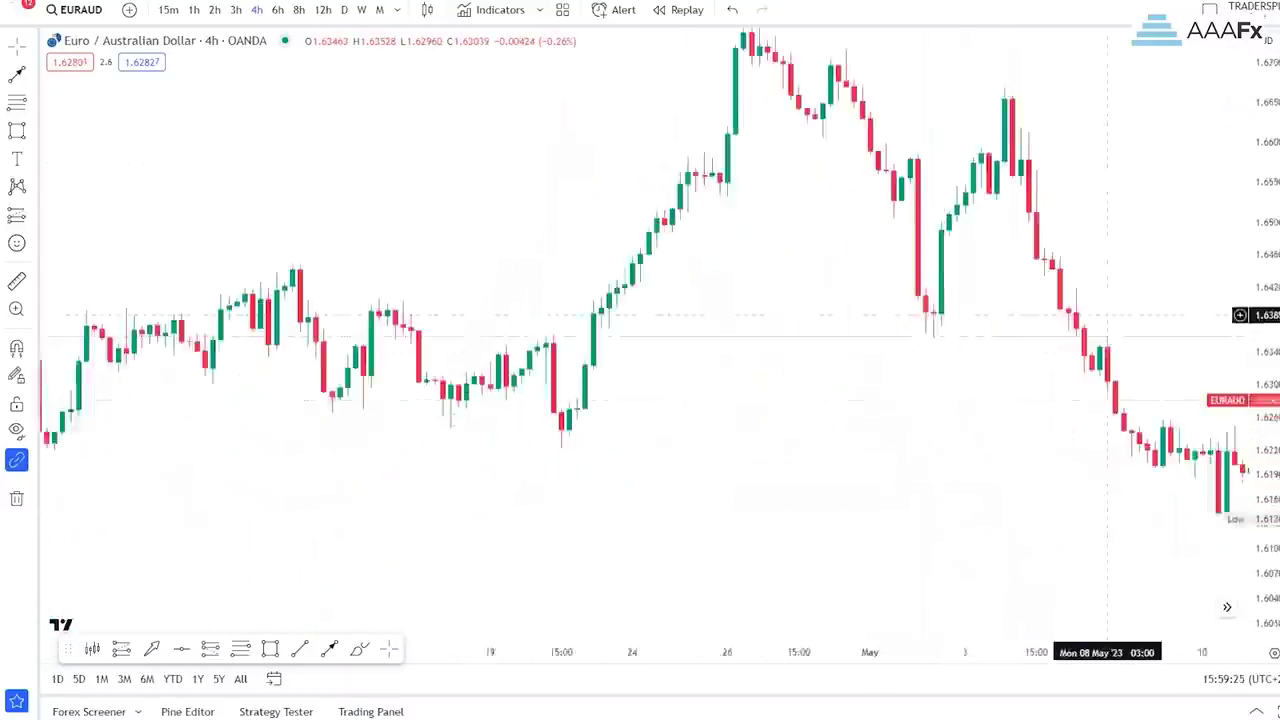
scroll(373, 287, "left", 3)
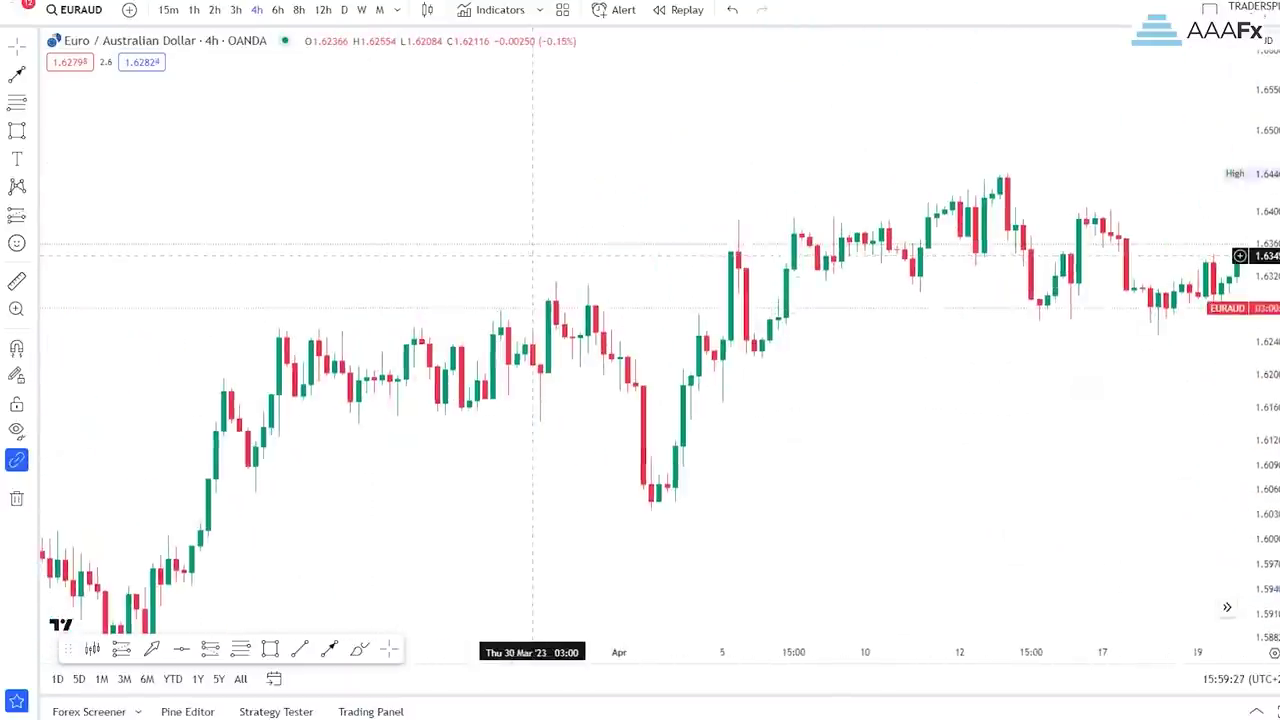
scroll(390, 302, "left", 10)
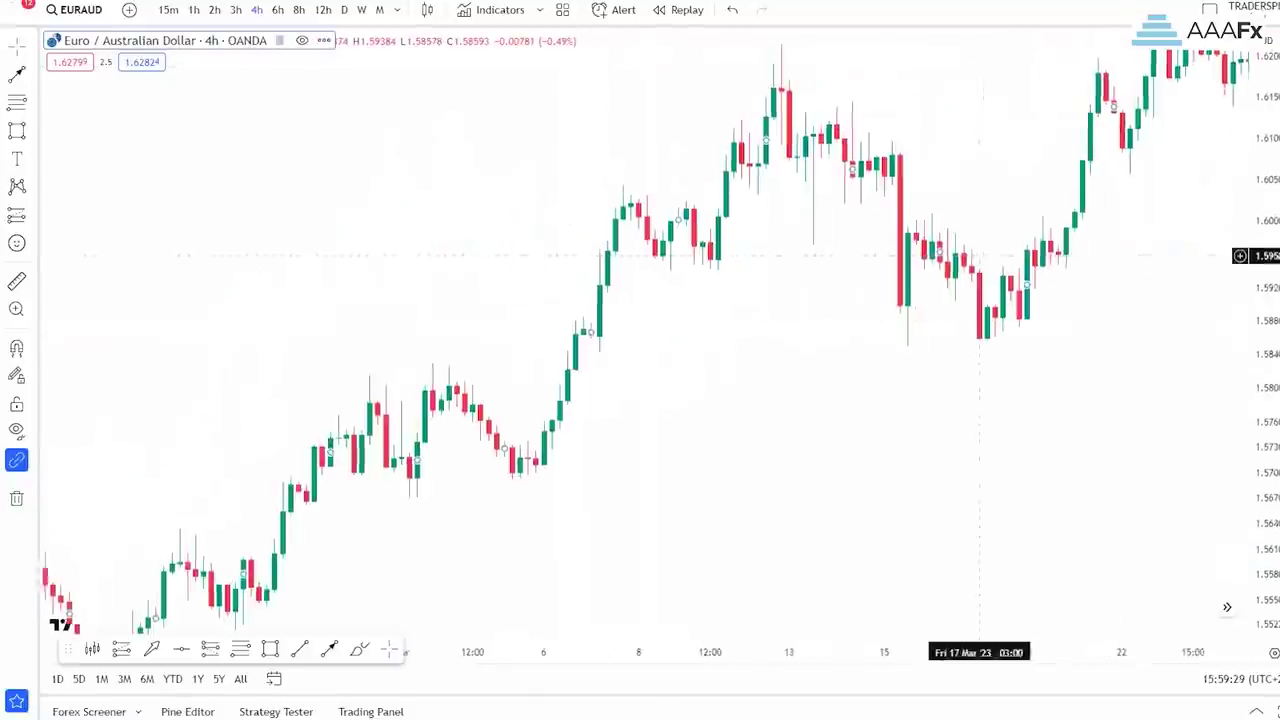
scroll(824, 353, "down", 5)
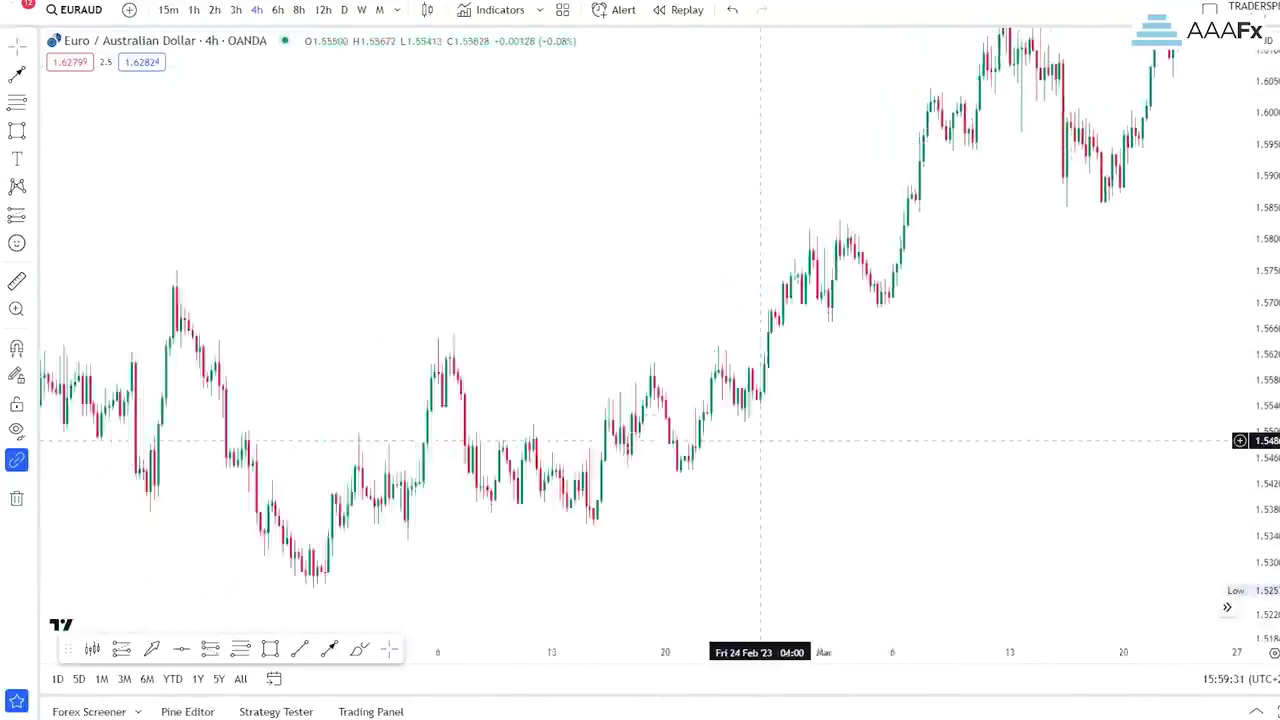
scroll(460, 362, "left", 10)
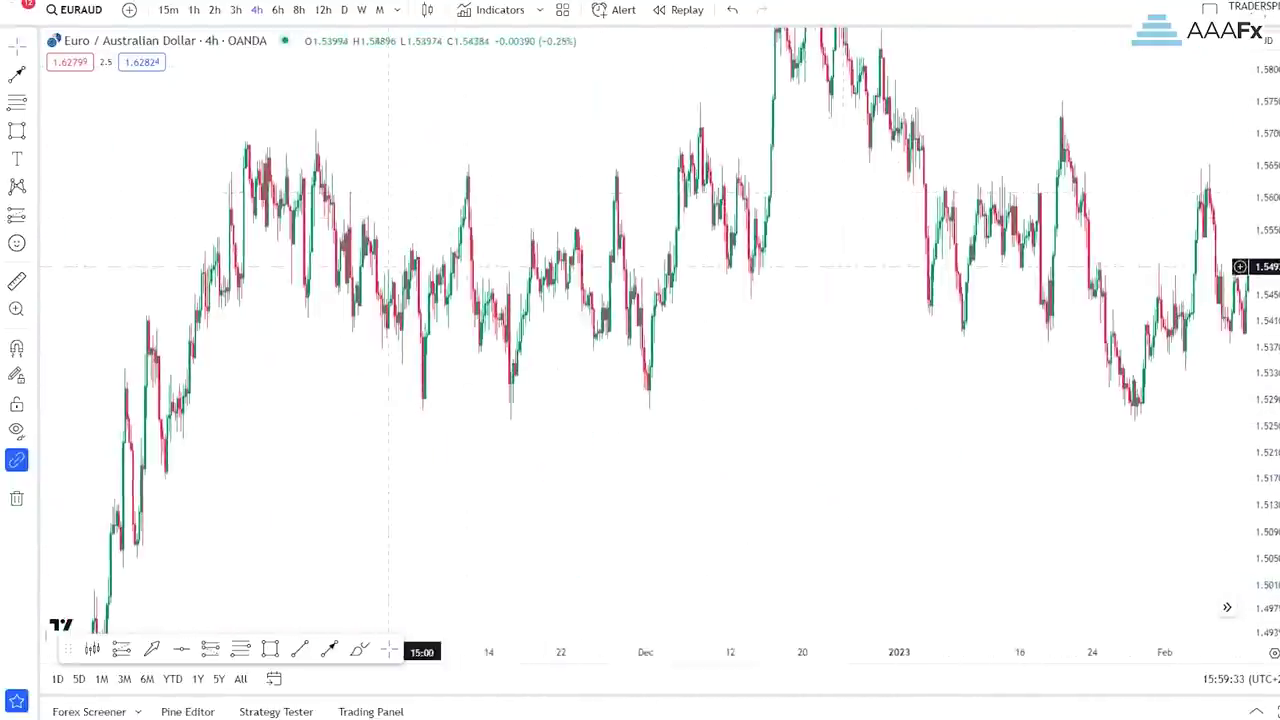
scroll(699, 299, "down", 4)
left_click_drag(1264, 290, 1264, 480)
left_click_drag(1011, 311, 711, 426)
scroll(1107, 298, "right", 15)
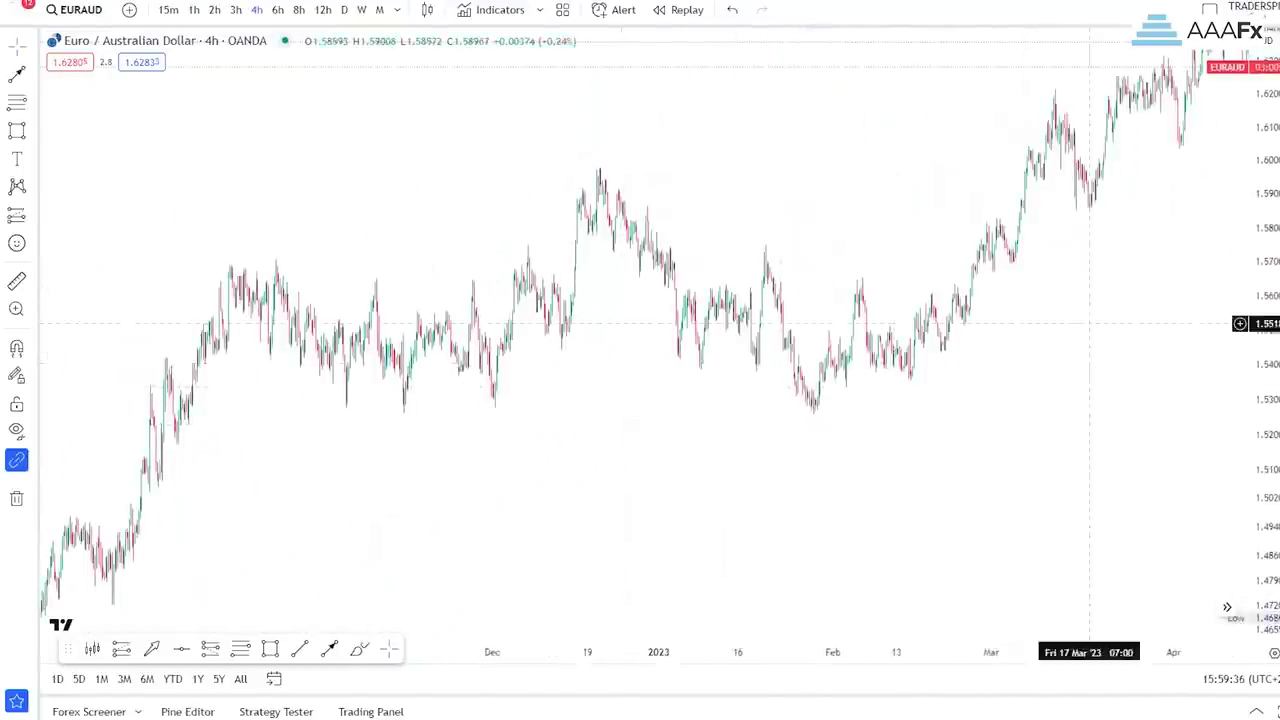
Step: Examine the EURAUD 4-hour price swings between March and early July 2023
scroll(724, 435, "up", 5)
left_click_drag(455, 355, 767, 409)
scroll(1008, 459, "up", 5)
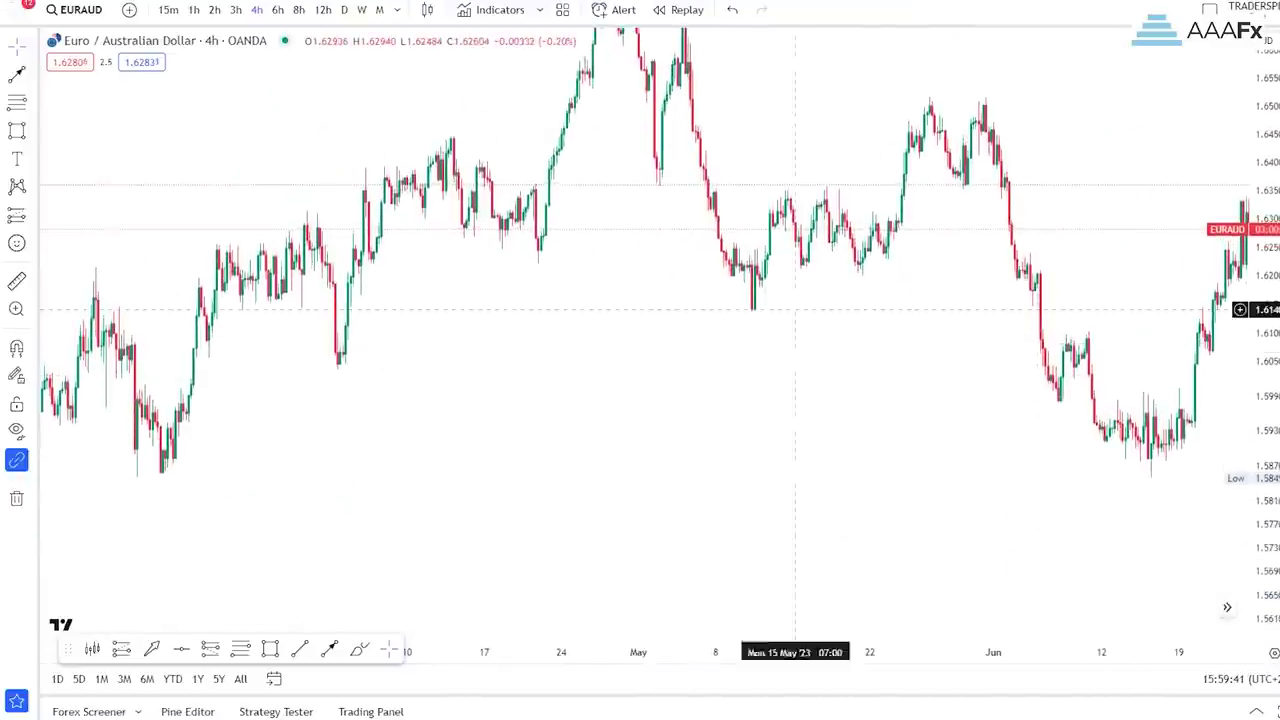
scroll(858, 451, "up", 2)
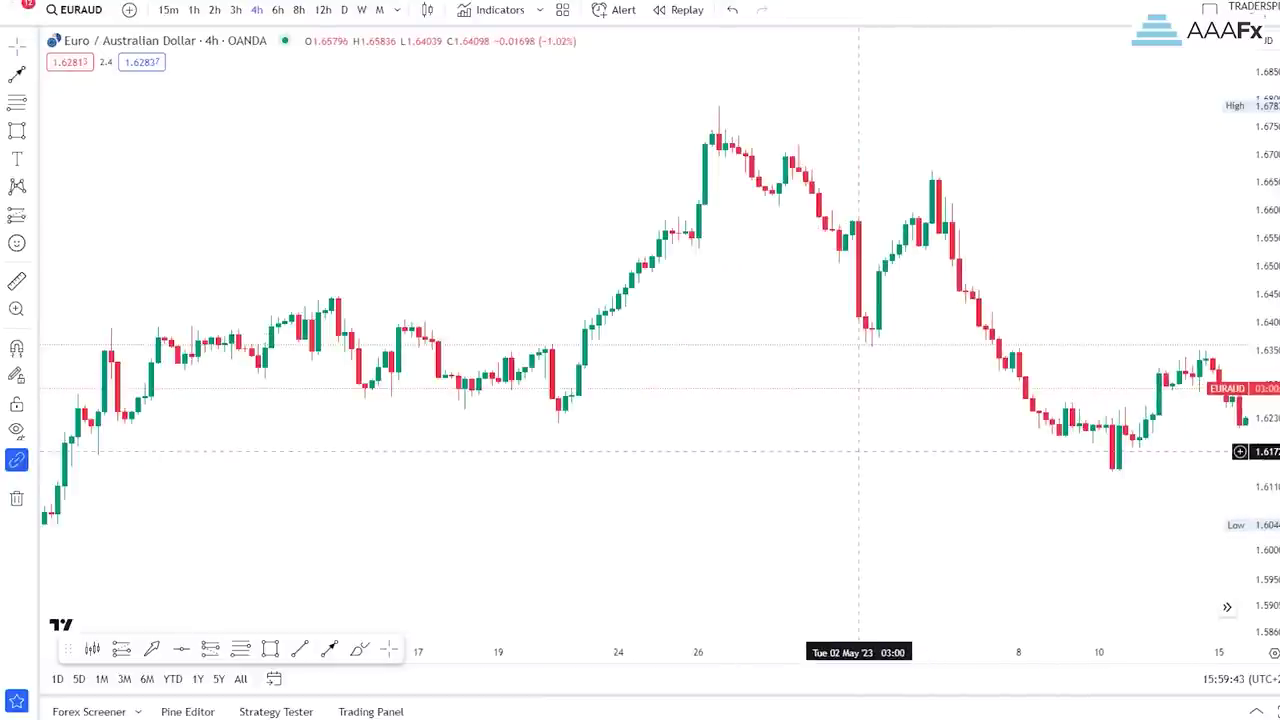
scroll(712, 410, "down", 8)
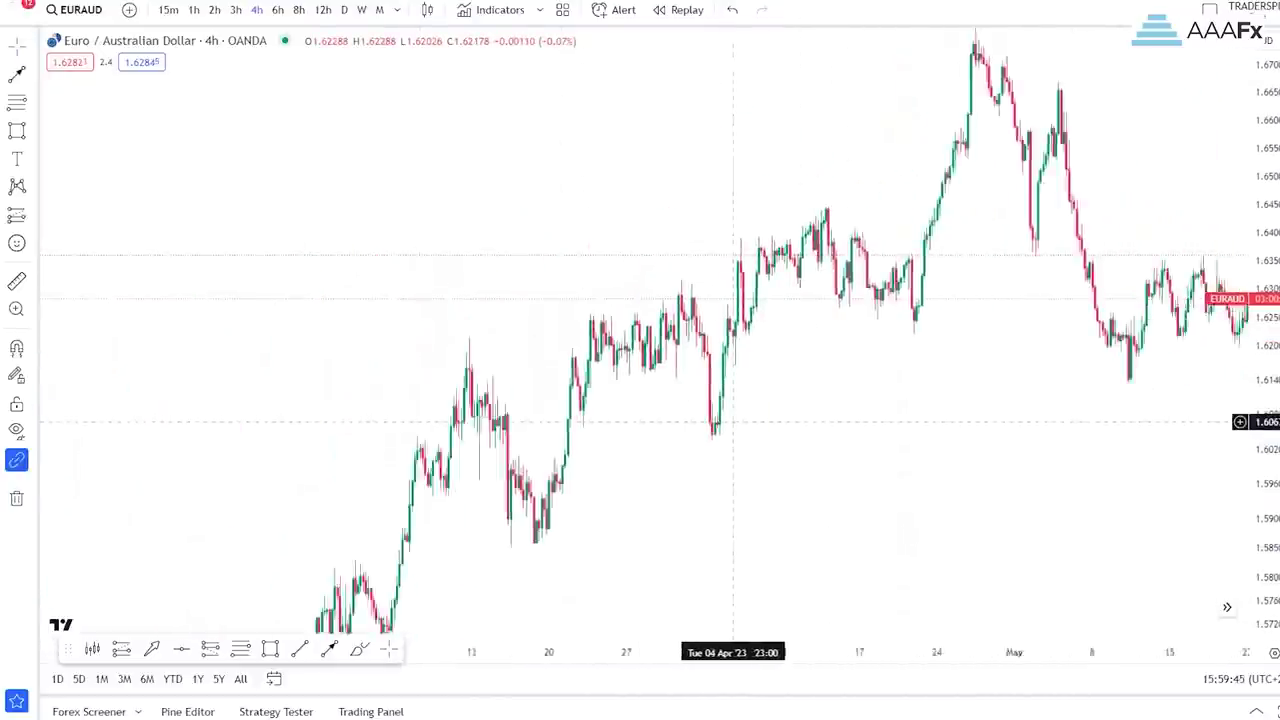
scroll(653, 419, "right", 10)
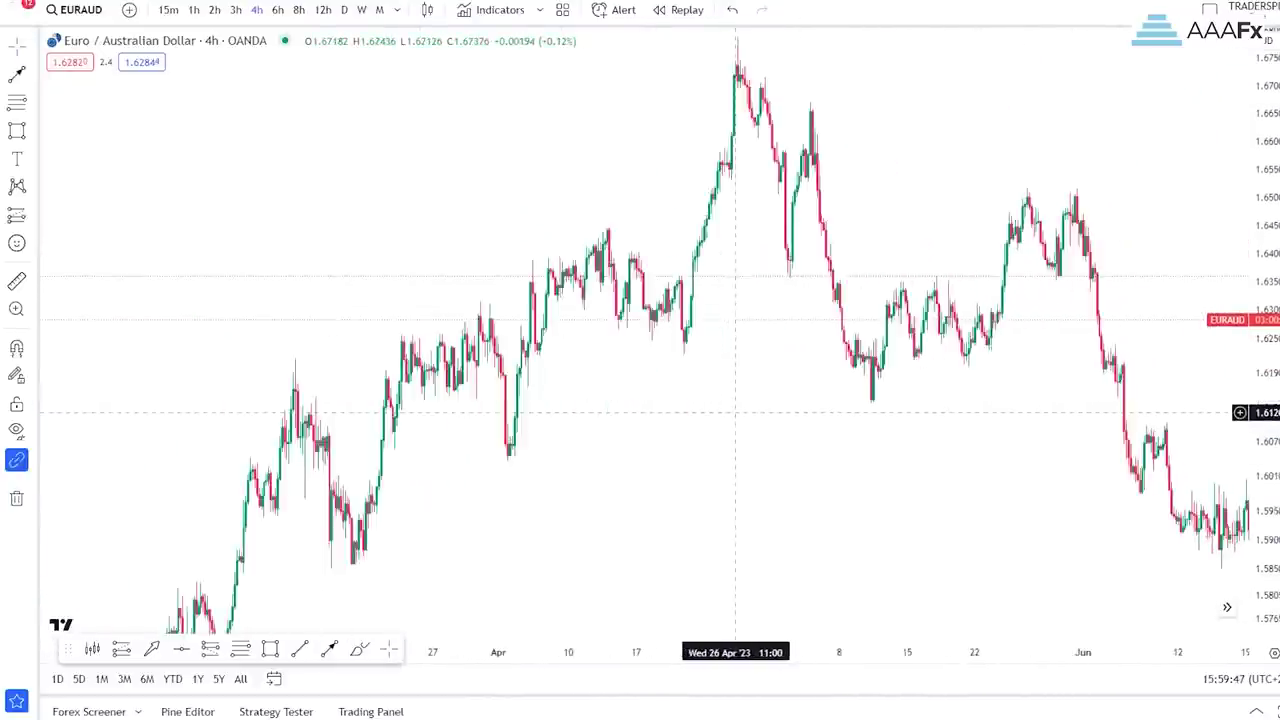
scroll(568, 450, "down", 8)
left_click_drag(708, 487, 737, 283)
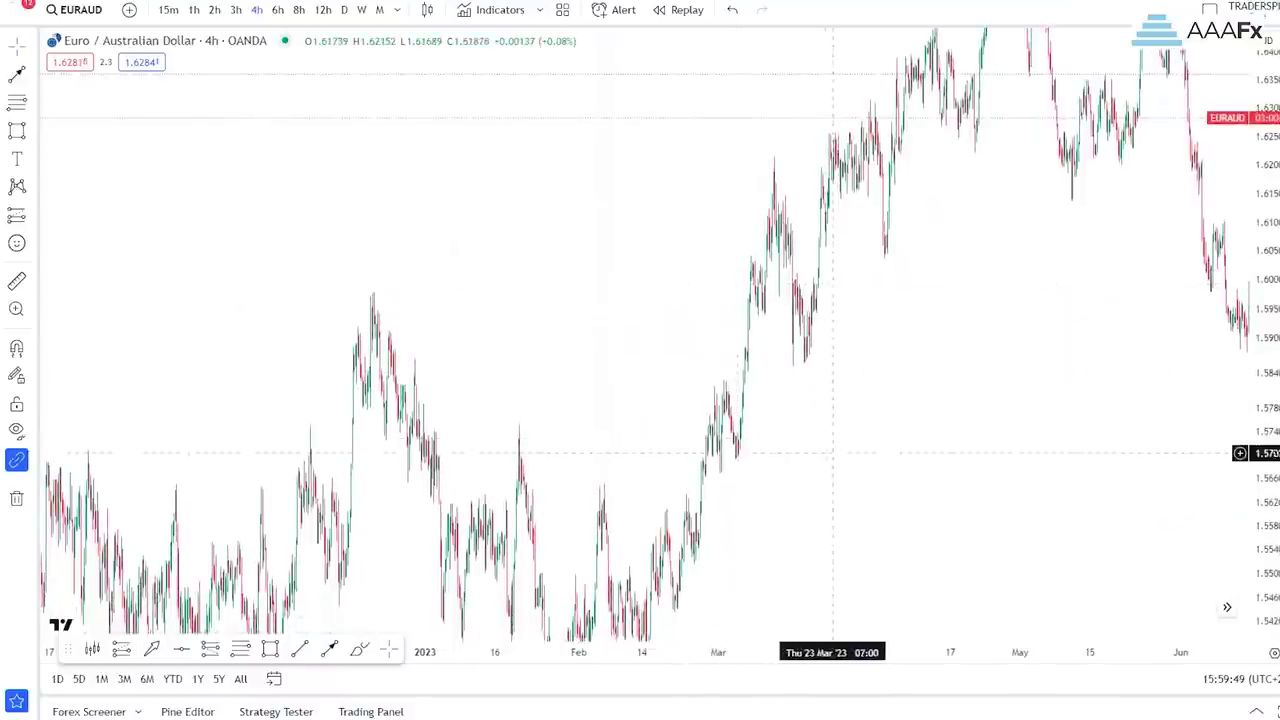
left_click_drag(1134, 364, 1172, 240)
left_click_drag(1263, 105, 1263, 402)
left_click_drag(970, 290, 849, 394)
scroll(850, 394, "up", 8)
scroll(850, 394, "up", 2)
left_click_drag(1263, 385, 1263, 135)
left_click_drag(694, 224, 834, 369)
left_click_drag(1054, 100, 884, 137)
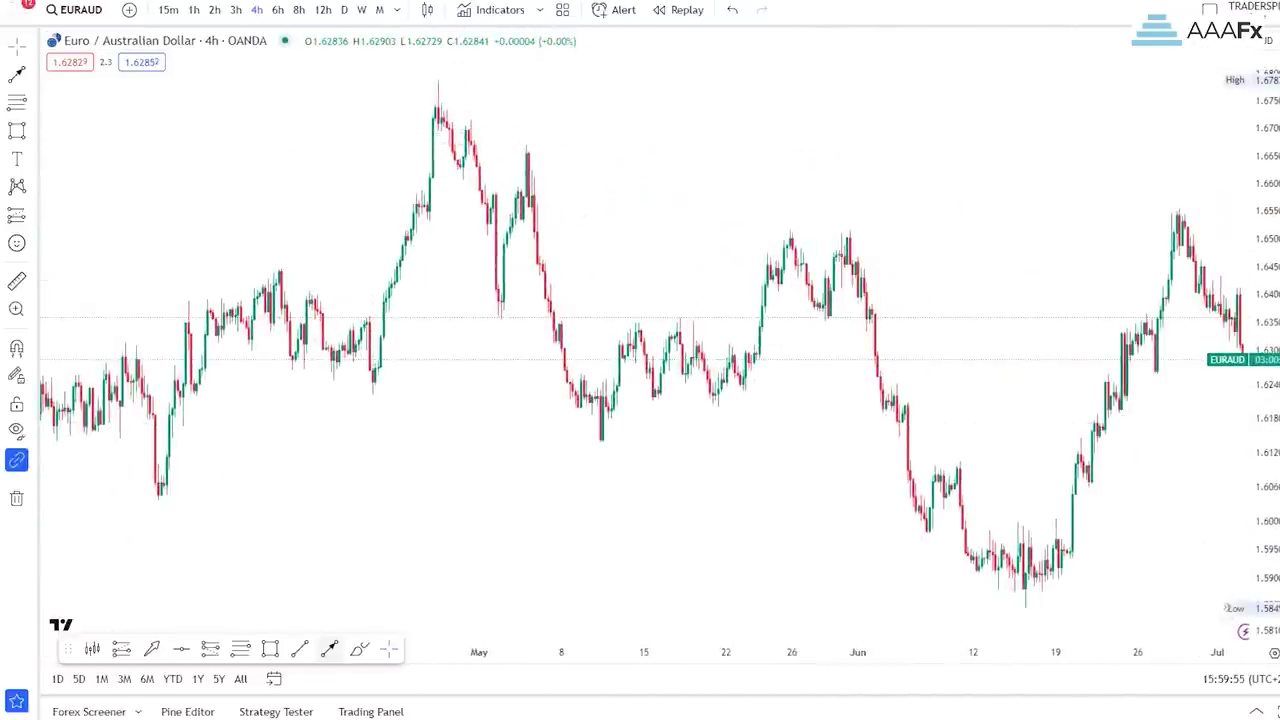
Step: Draw an arrow along the decline from 3 May to 7 June 2023 and delete it
left_click_drag(515, 103, 926, 402)
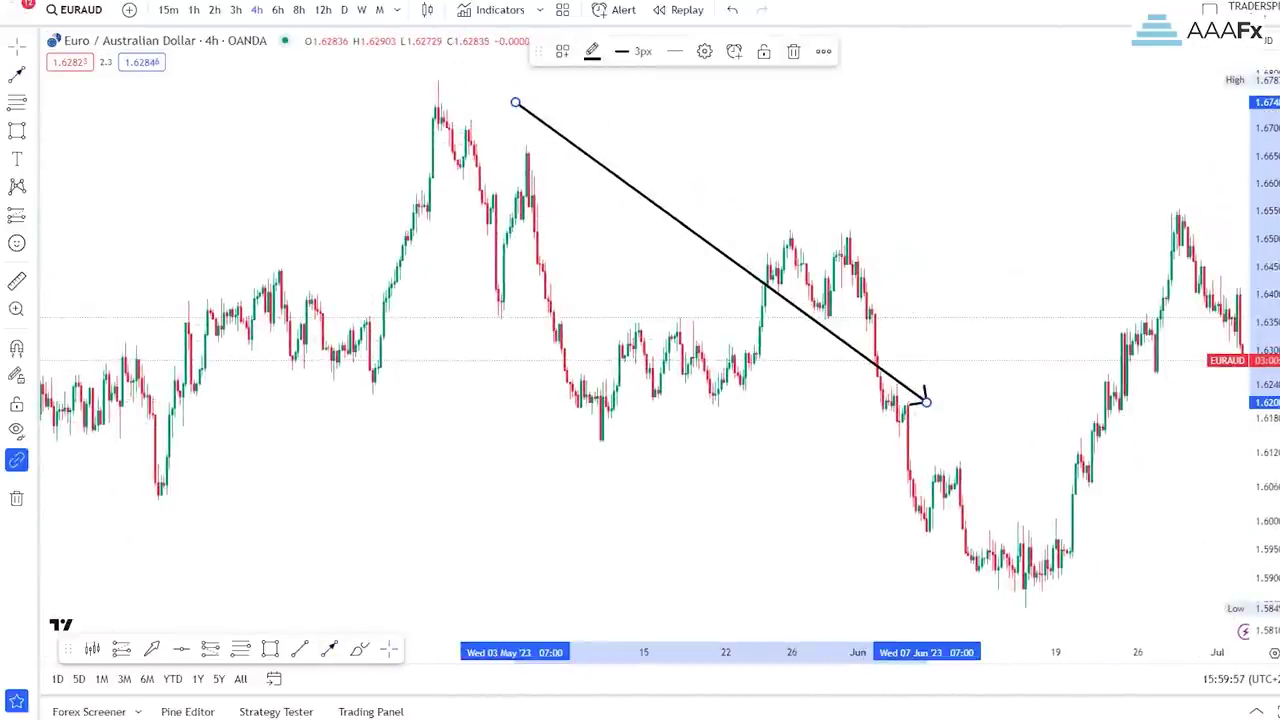
left_click(793, 51)
Step: Start a bar replay of the EURAUD 4-hour chart from the 2 May 2023 23:00 candle
scroll(714, 163, "left", 4)
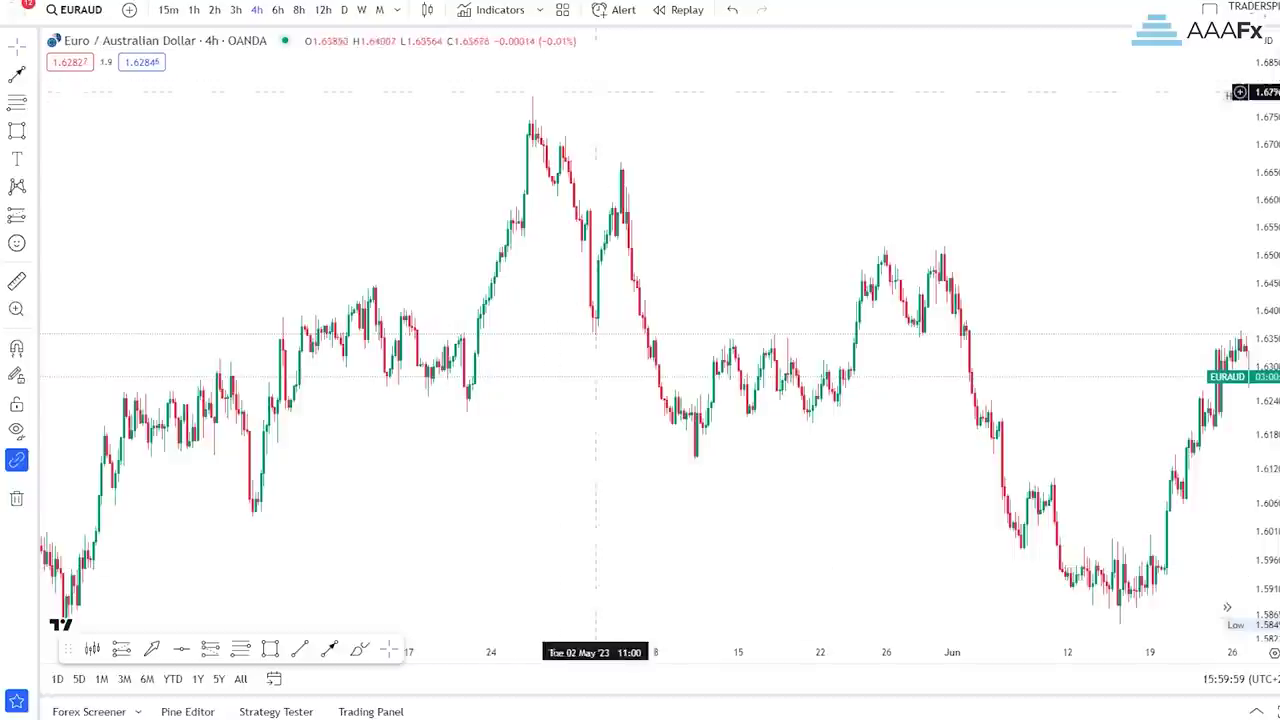
left_click(687, 10)
left_click(606, 250)
left_click(17, 47)
left_click(80, 47)
left_click_drag(923, 256, 652, 297)
scroll(665, 292, "up", 8)
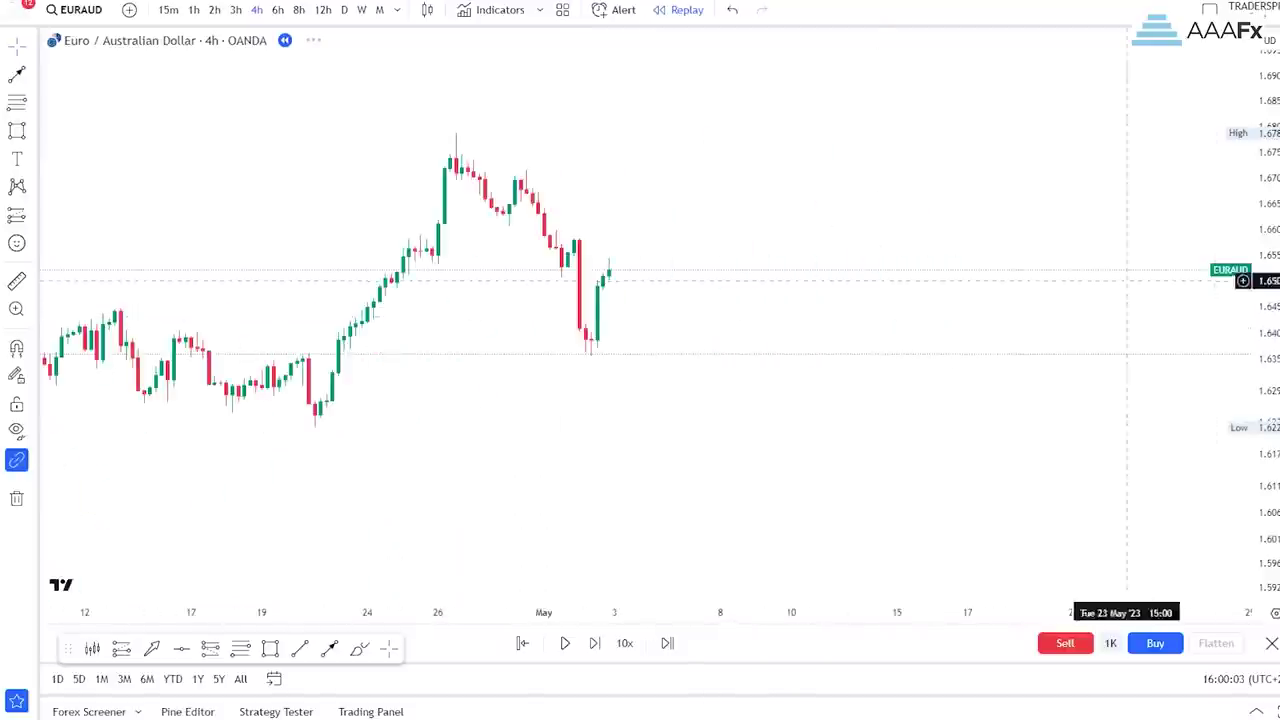
scroll(960, 300, "up", 3)
left_click_drag(1263, 346, 1263, 230)
left_click_drag(633, 228, 1086, 346)
scroll(1092, 344, "up", 1)
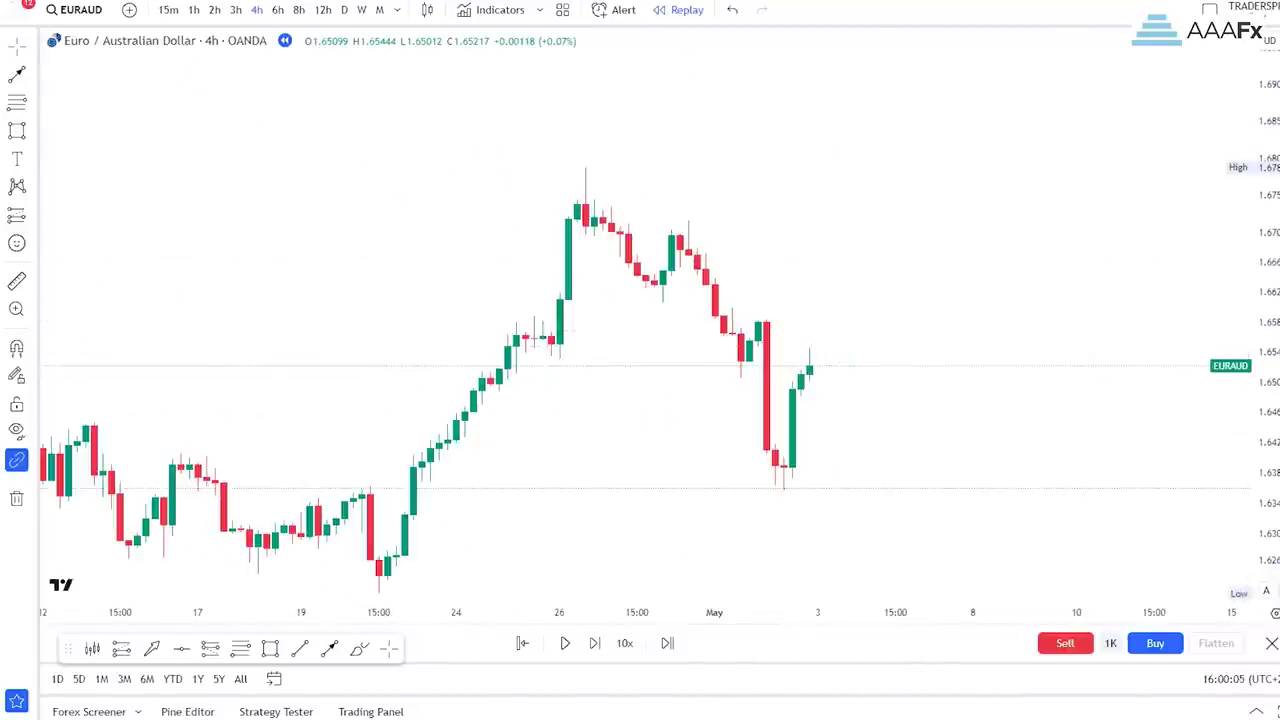
left_click_drag(1263, 345, 1263, 262)
left_click_drag(1000, 288, 930, 187)
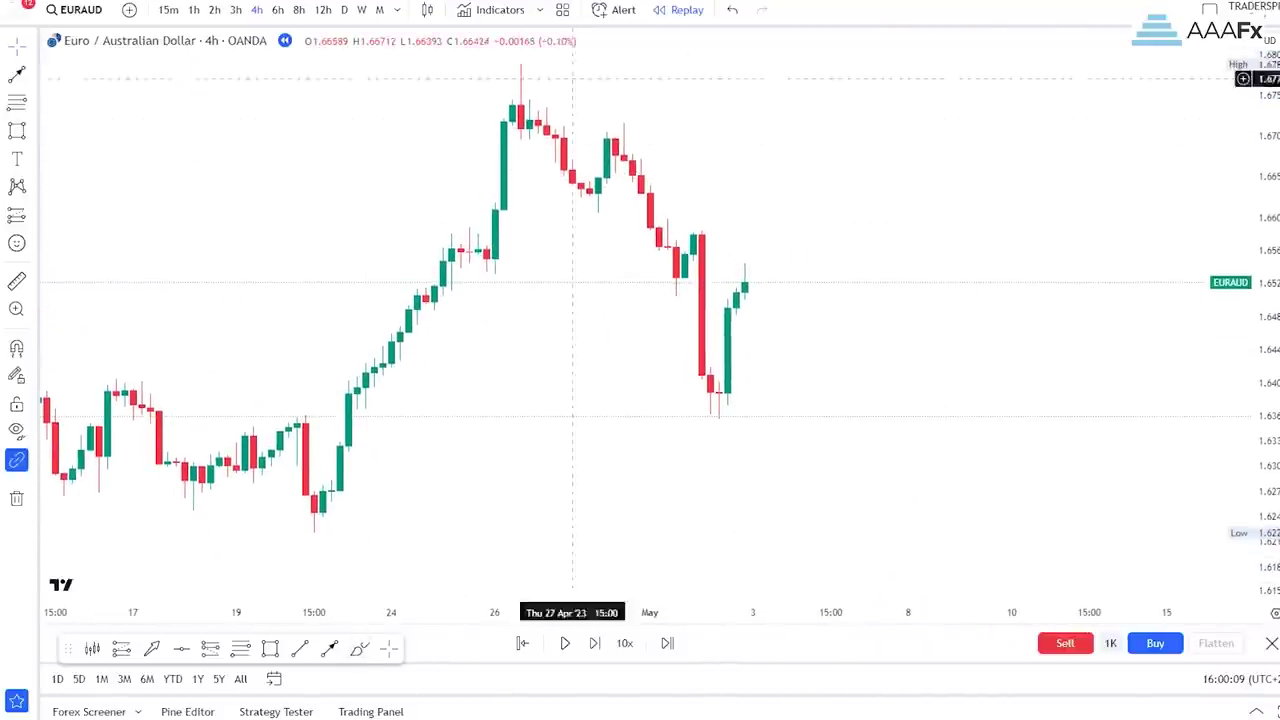
Step: Circle the two swing highs and two swing lows between 26 April and 2 May with the Brush tool
scroll(537, 60, "left", 1)
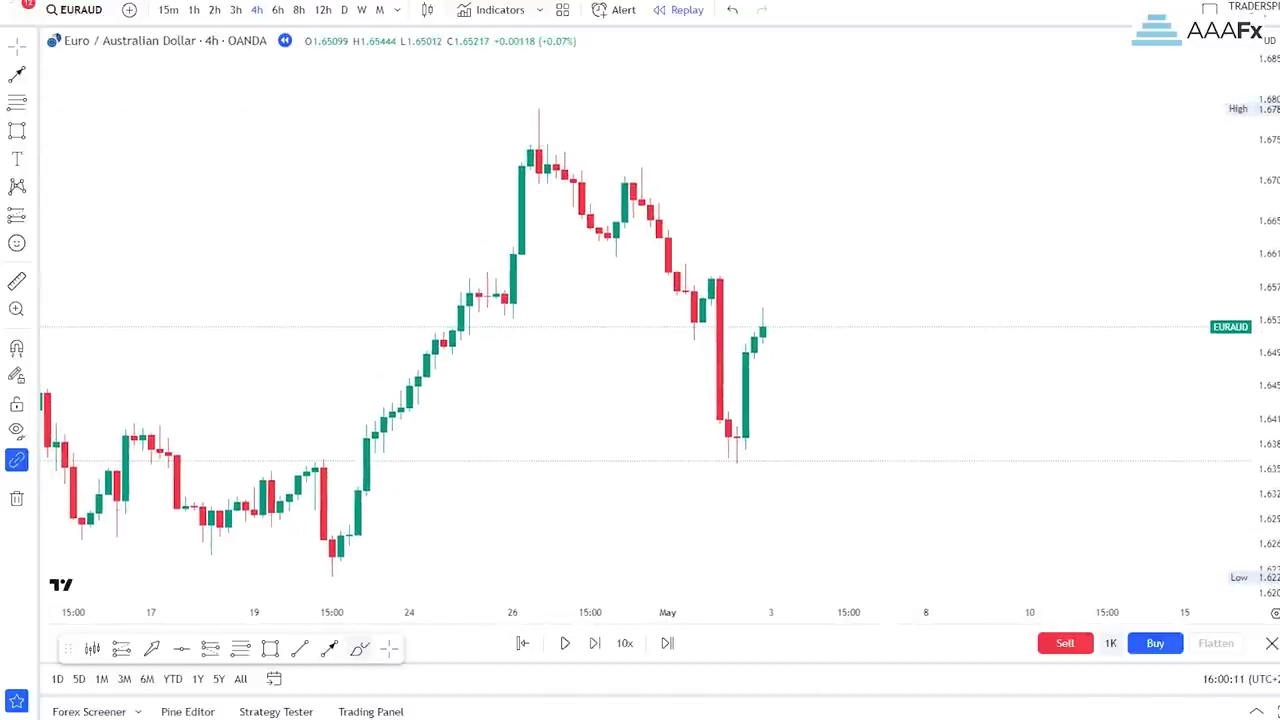
left_click(360, 649)
mouse_move(543, 108)
left_mouse_down()
mouse_move(521, 120)
mouse_move(565, 103)
left_mouse_up()
left_click_drag(621, 245, 607, 262)
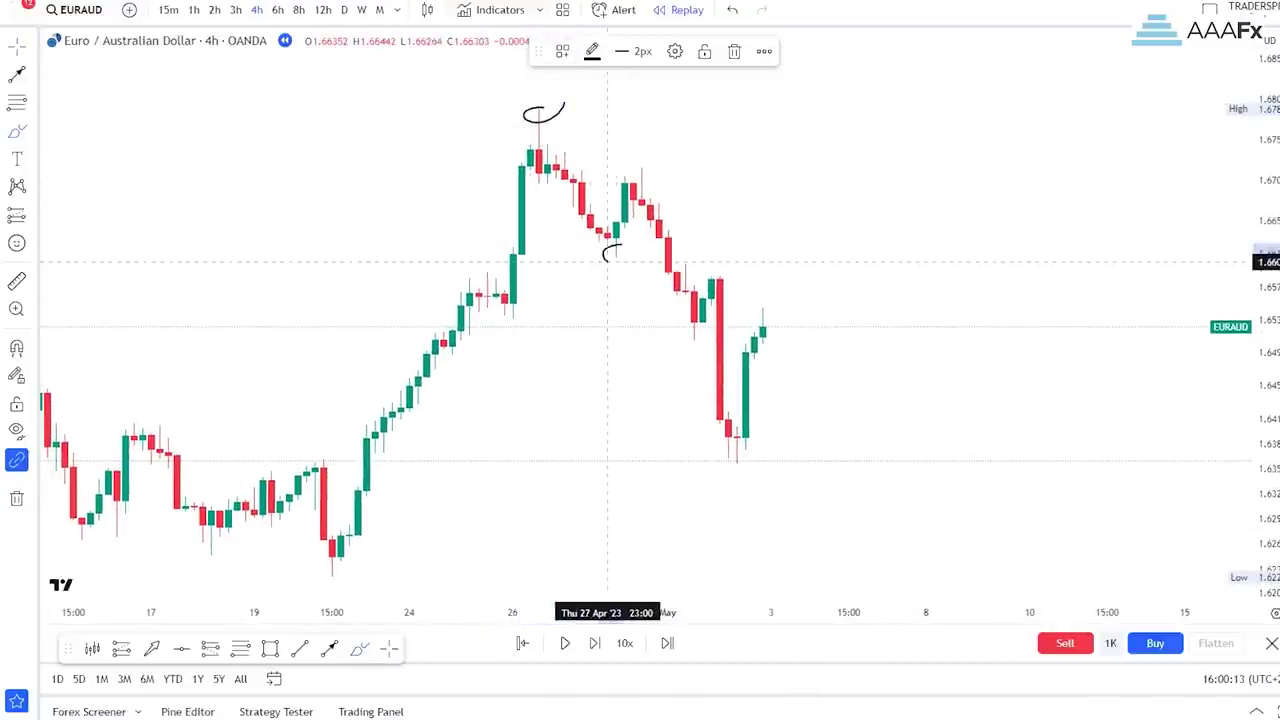
left_click_drag(738, 450, 742, 455)
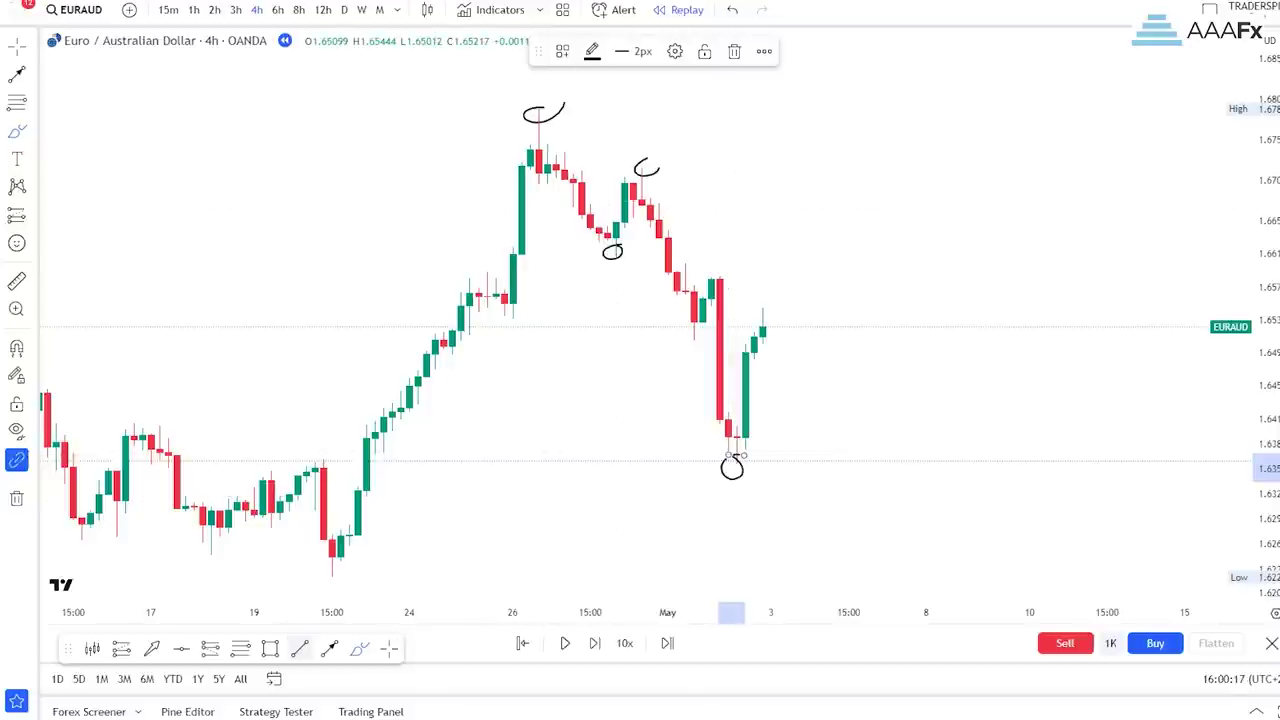
Step: Draw a descending trend line from the 26 April high past the 28 April swing high to about 10 May
left_click(300, 649)
left_click(539, 110)
left_click(1029, 391)
Step: Draw a short arrow pointing down at the trend line just ahead of the latest candle
scroll(789, 314, "up", 2)
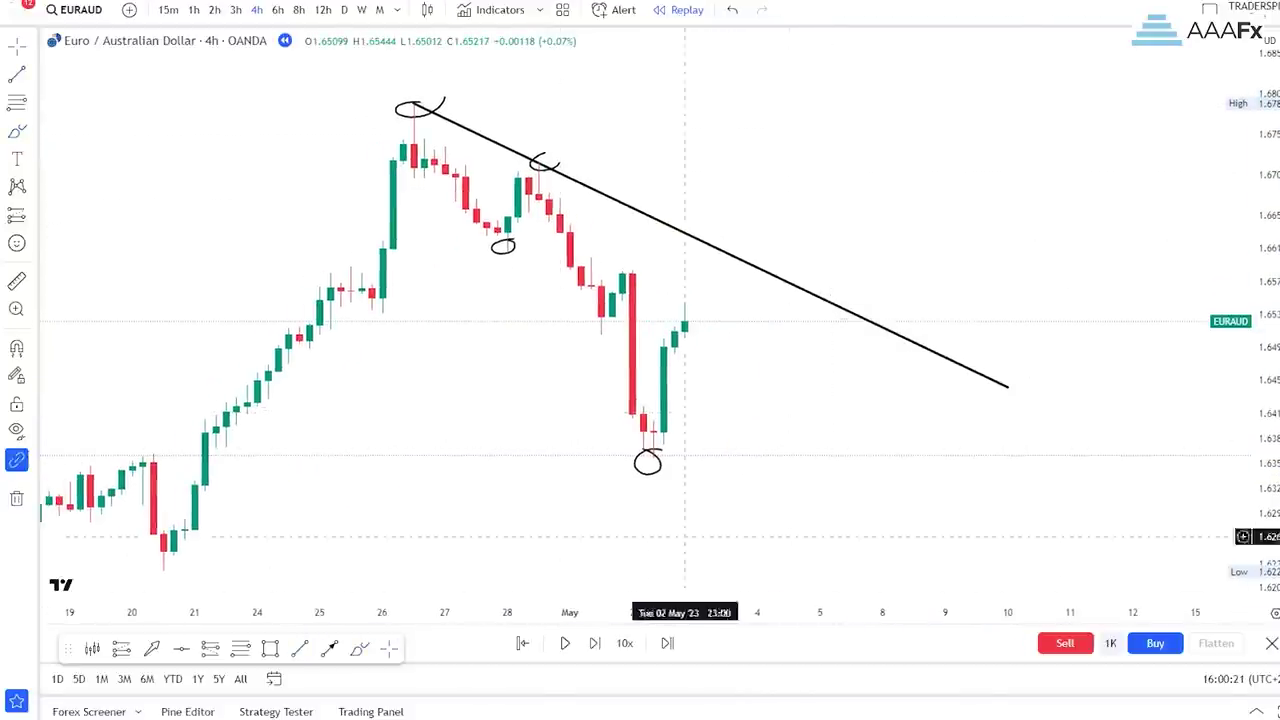
left_click(330, 649)
left_click(779, 184)
left_click(737, 235)
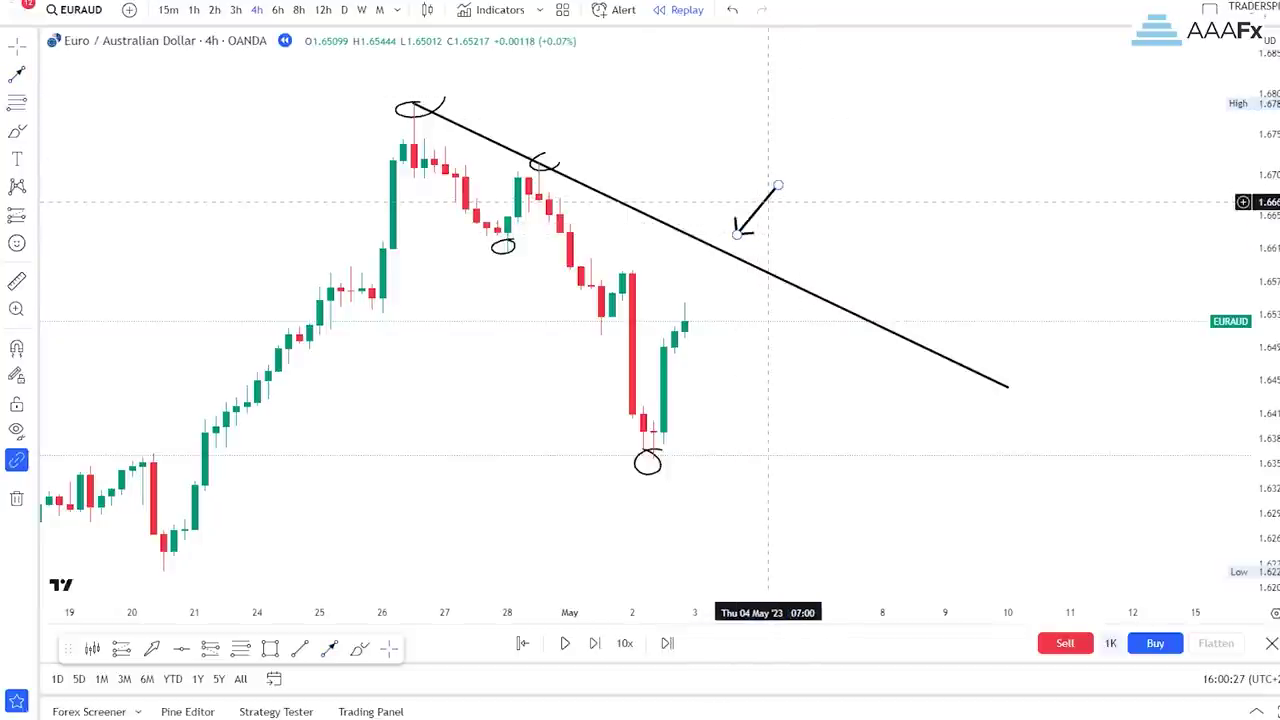
Step: Set the replay speed to 3x and advance the replay to the 4 May 2023 07:00 candle
left_click(624, 643)
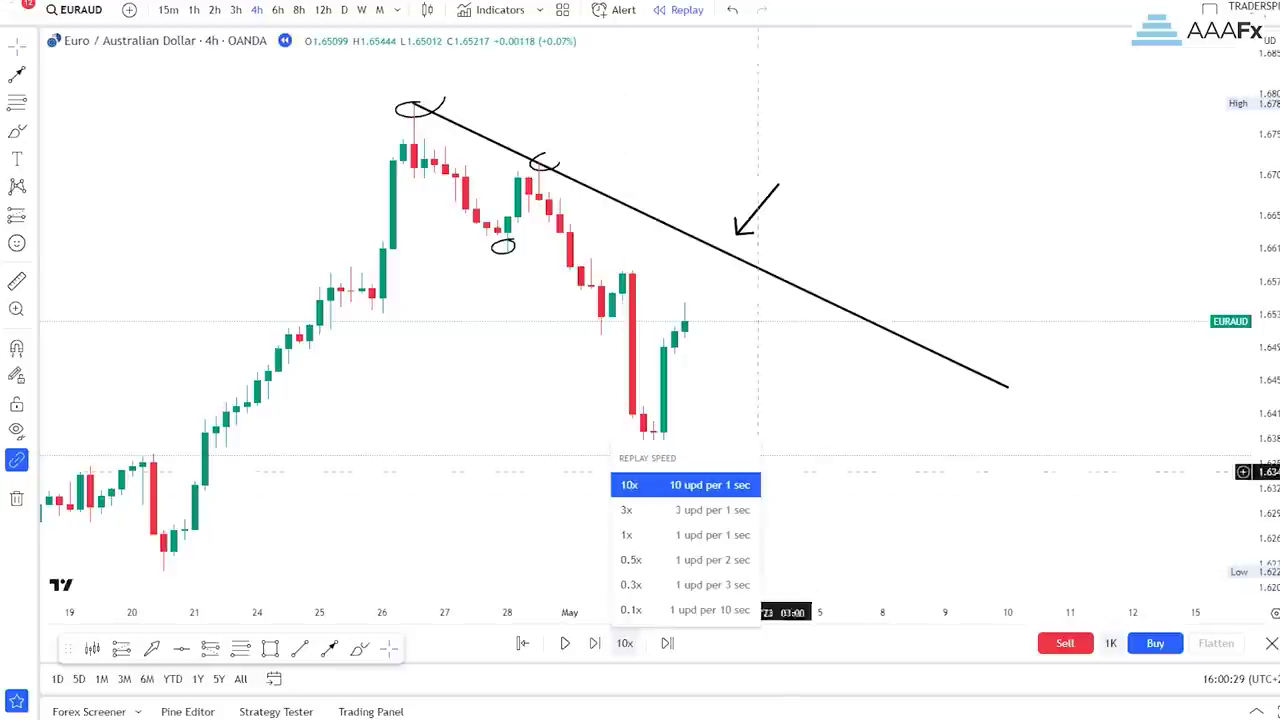
left_click(660, 510)
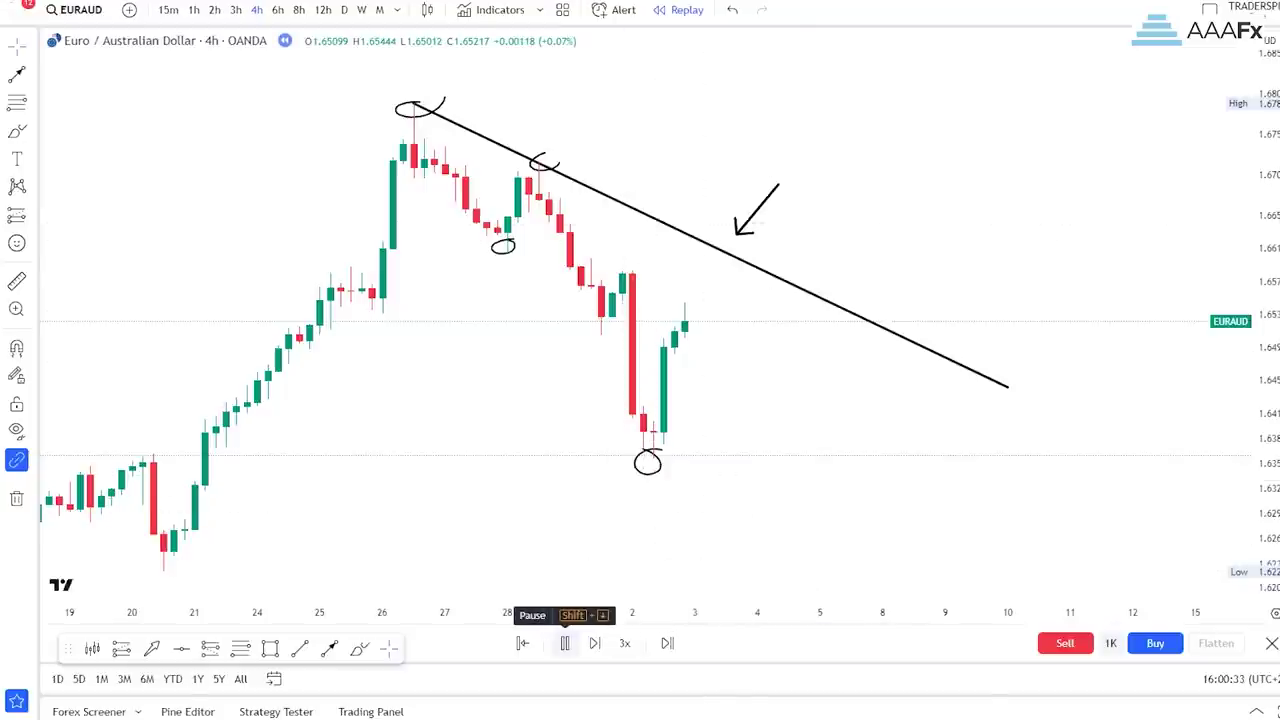
left_click(564, 643)
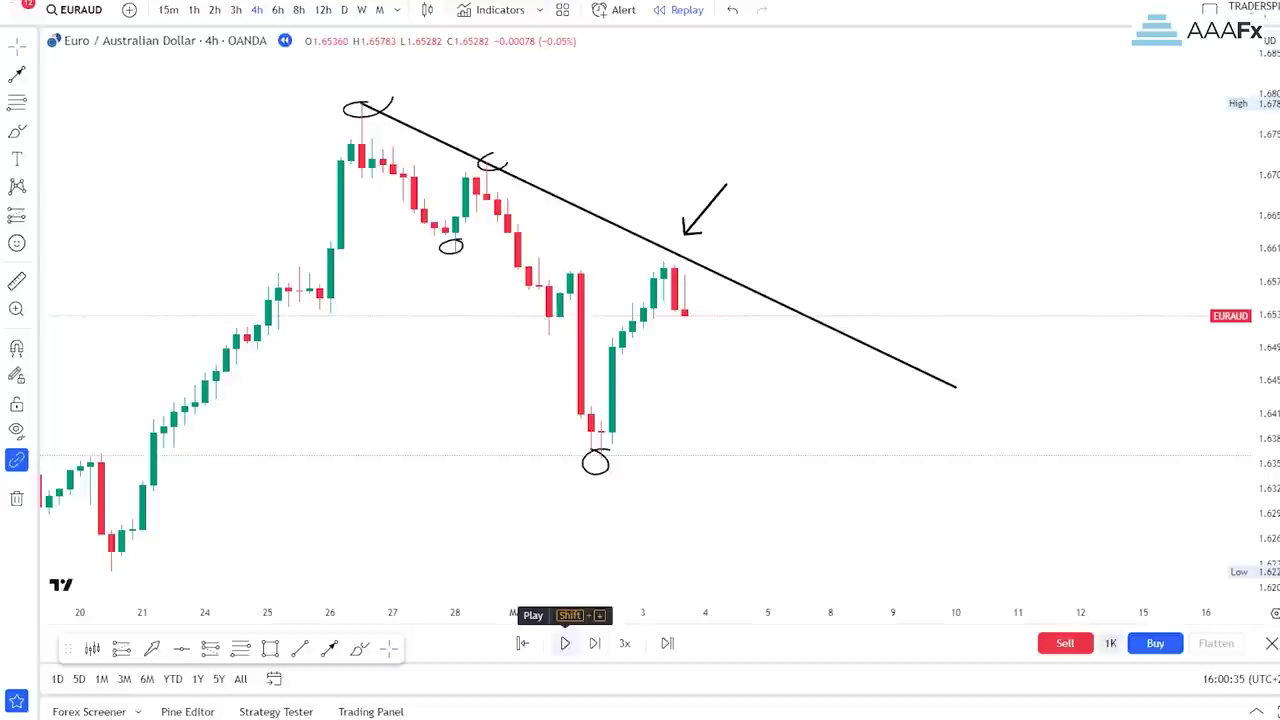
left_click(564, 643)
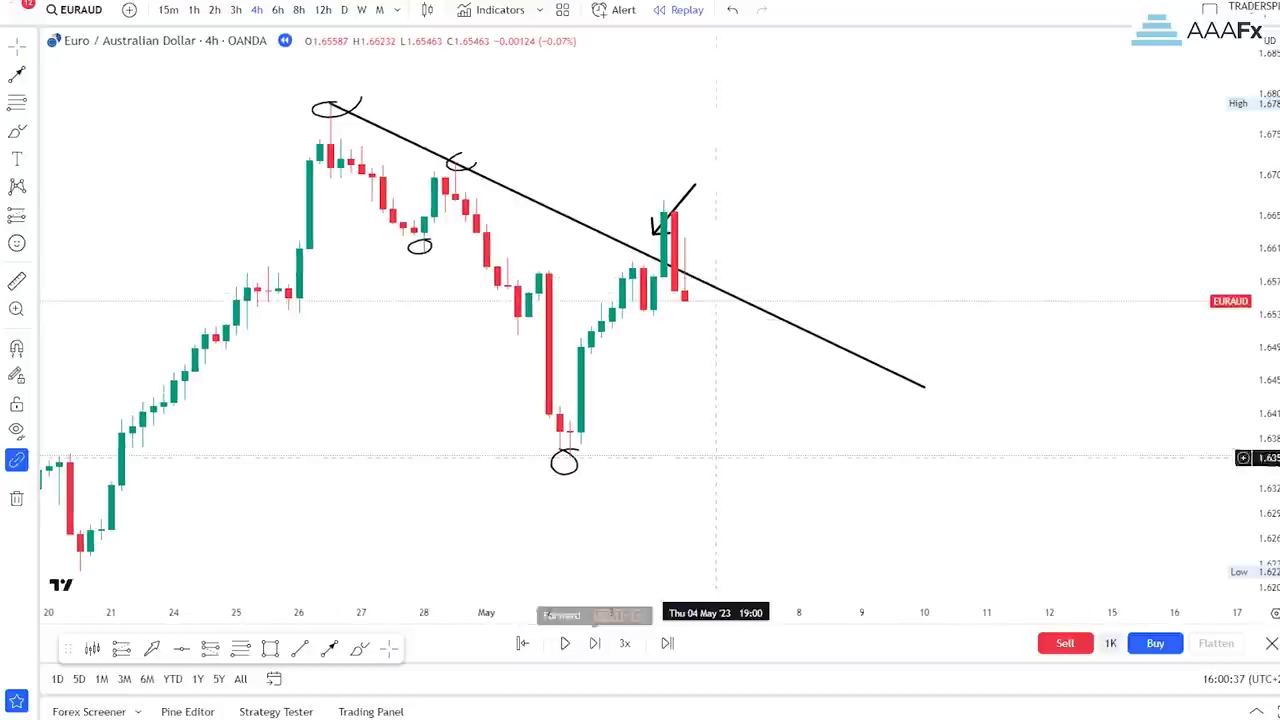
Step: Delete the short arrow pointing at the trend line
left_click_drag(777, 224, 851, 220)
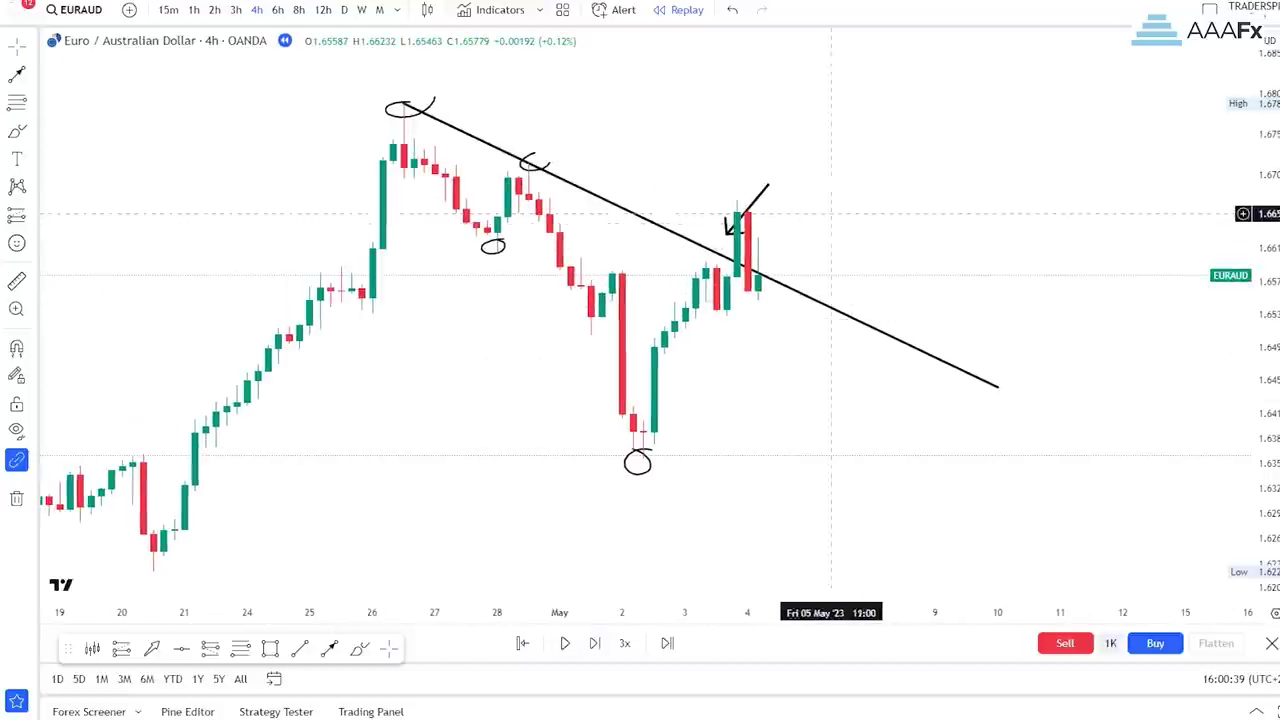
left_click(768, 186)
left_click(793, 51)
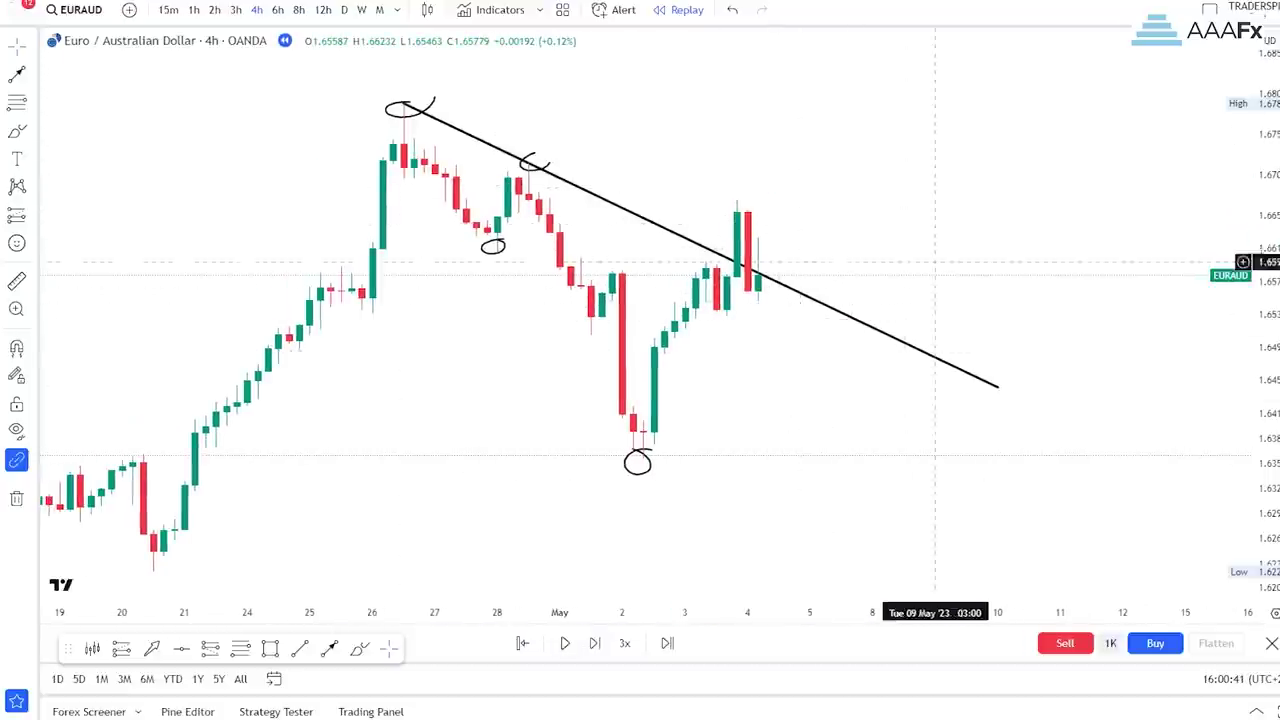
Step: Draw a rectangle around the large green and red candles crossing the trend line on 3–4 May, and select it
scroll(908, 240, "up", 4)
left_click_drag(802, 192, 1041, 195)
left_click_drag(1260, 367, 1260, 240)
left_click_drag(965, 248, 985, 268)
left_click_drag(1141, 439, 1126, 422)
left_click(1095, 340)
left_click_drag(946, 214, 994, 229)
scroll(823, 296, "up", 6)
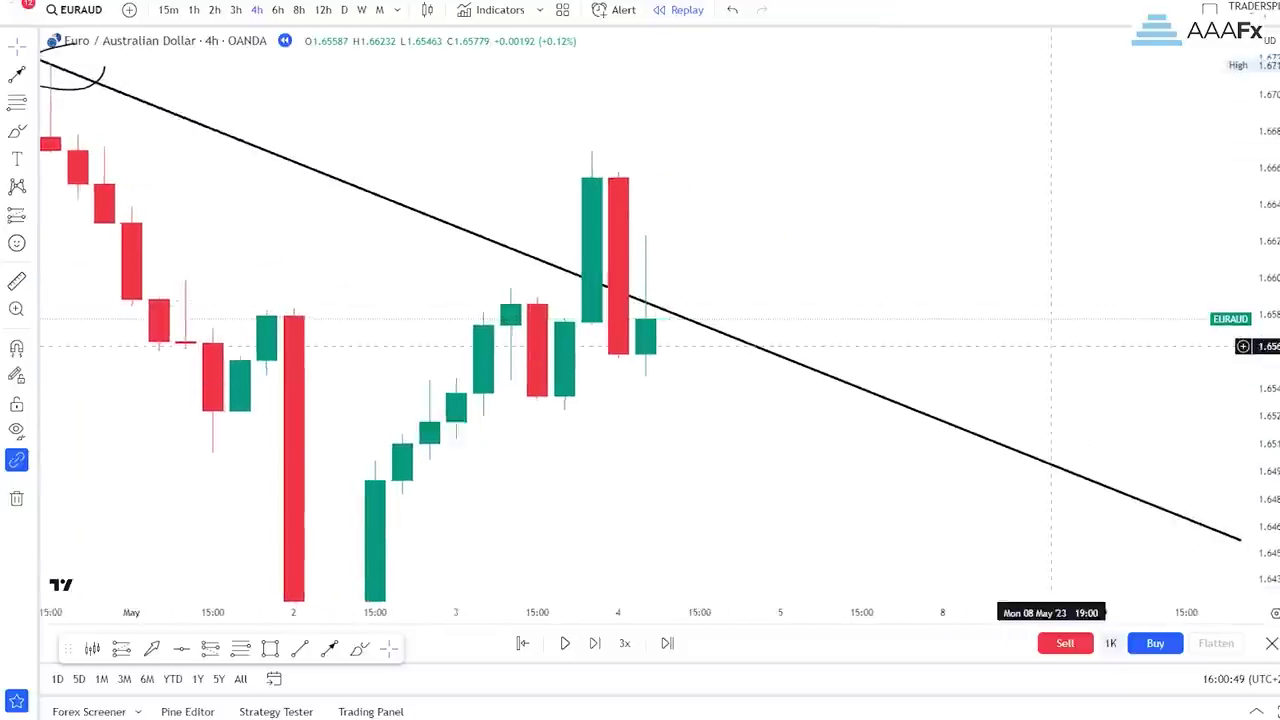
scroll(1050, 346, "up", 5)
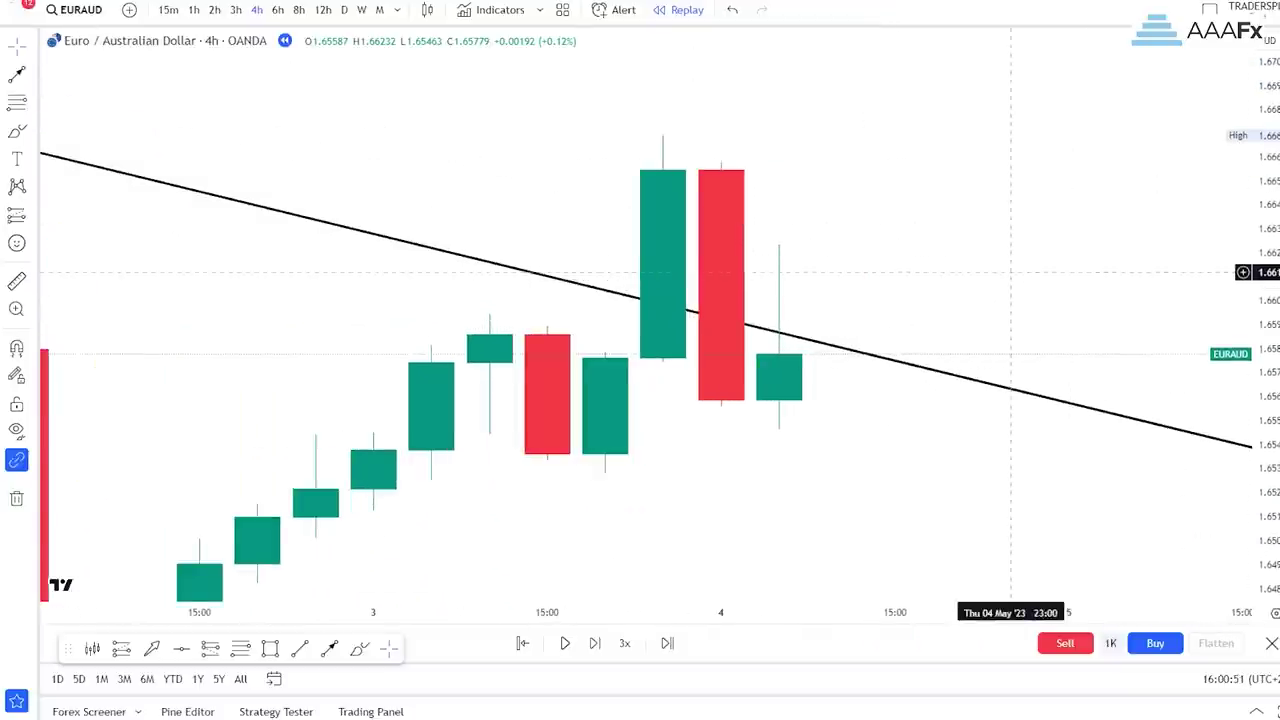
scroll(1010, 272, "up", 3)
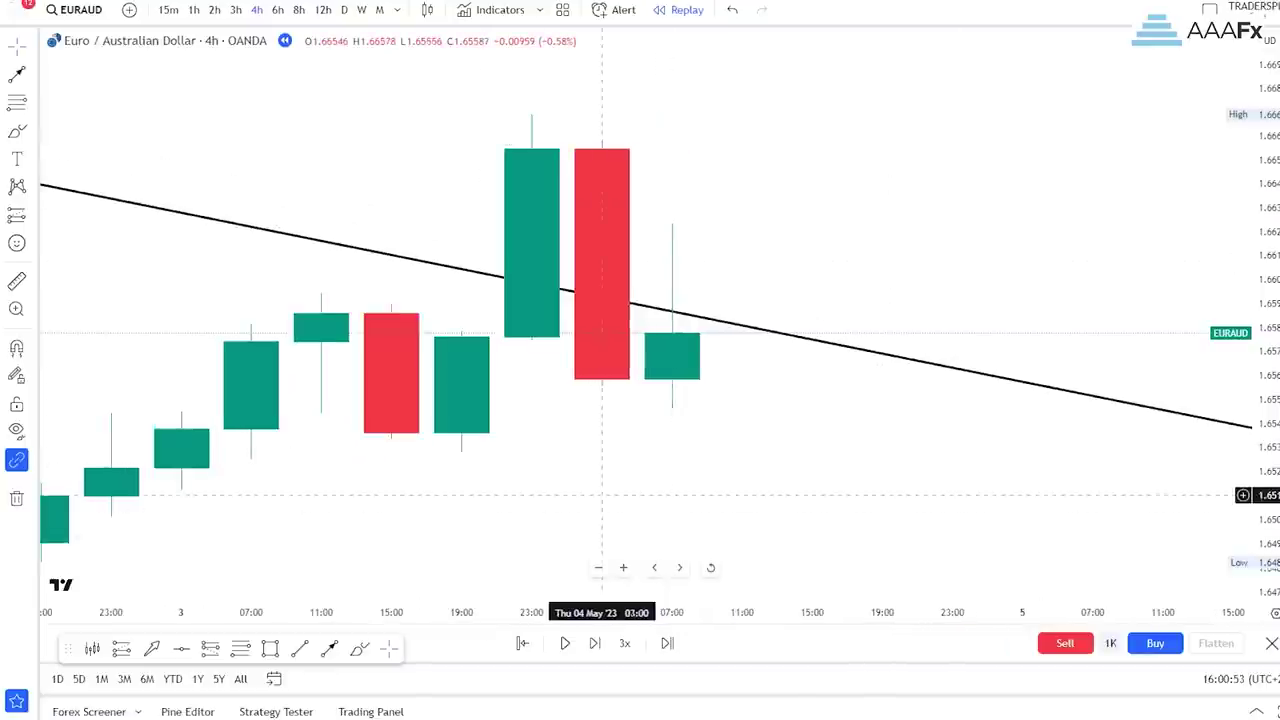
left_click_drag(638, 495, 708, 495)
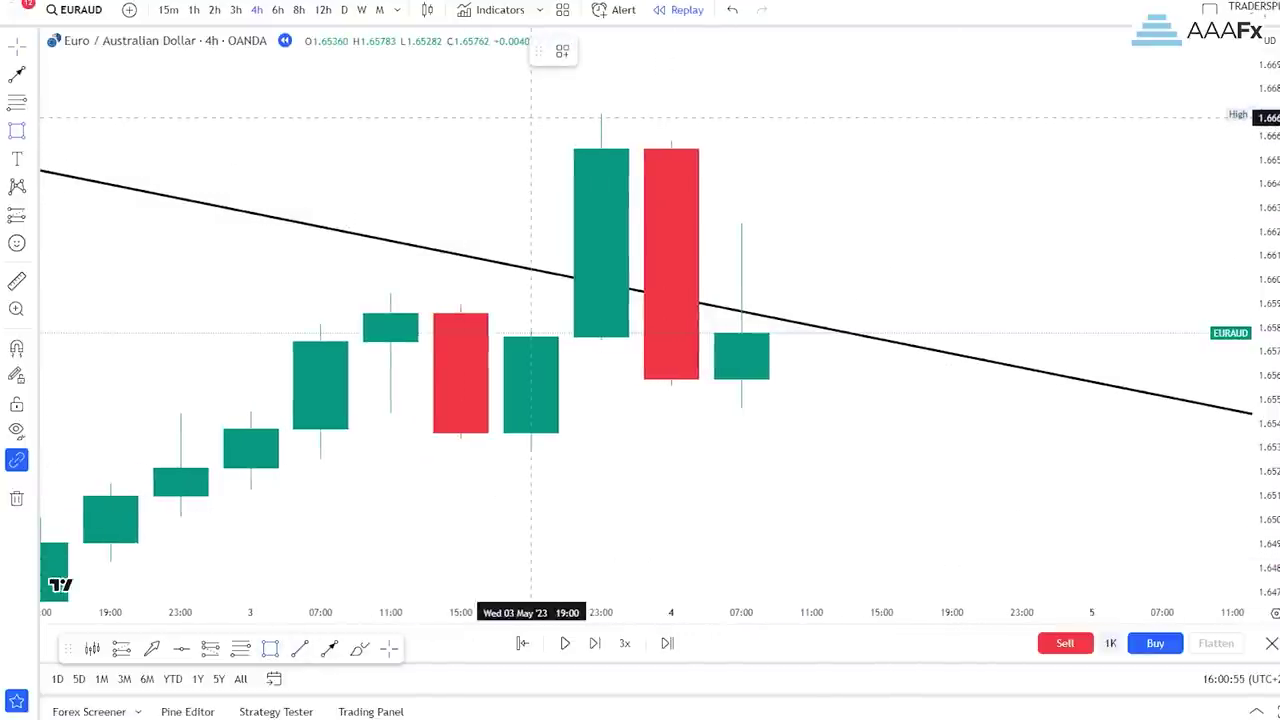
mouse_move(531, 160)
left_mouse_down()
mouse_move(811, 408)
mouse_move(741, 387)
left_mouse_up()
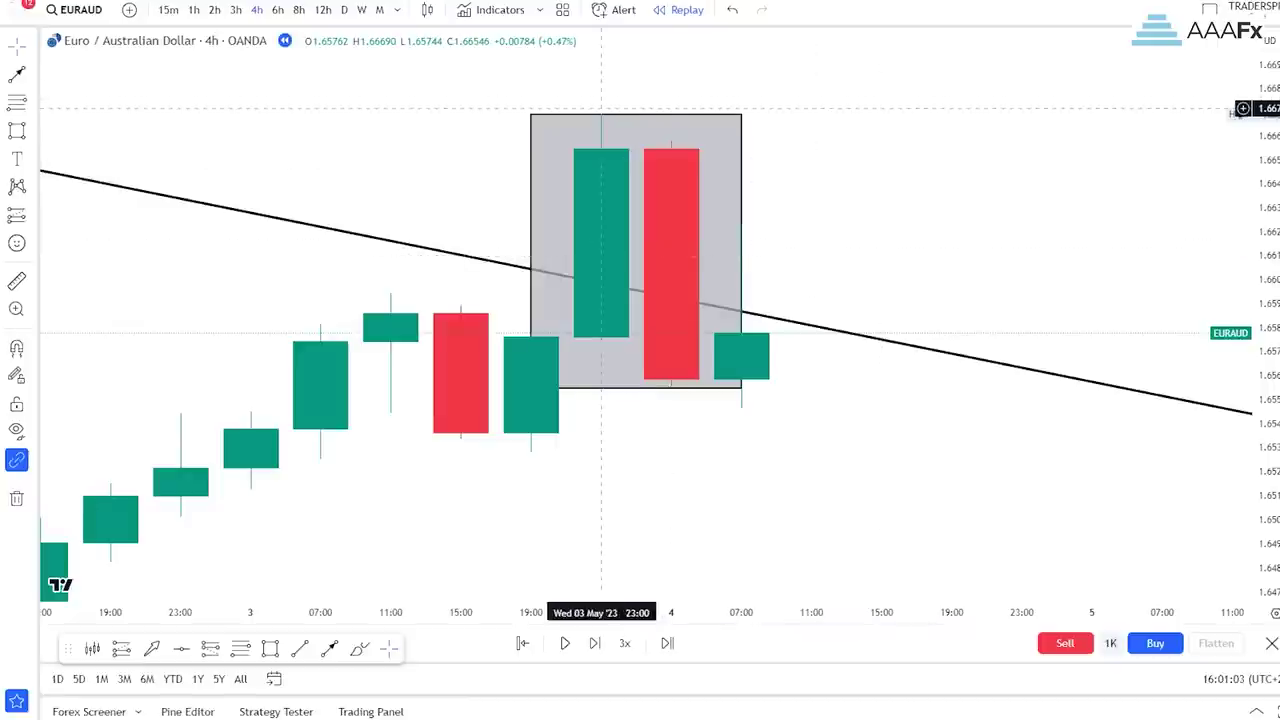
left_click(601, 115)
left_click(601, 115)
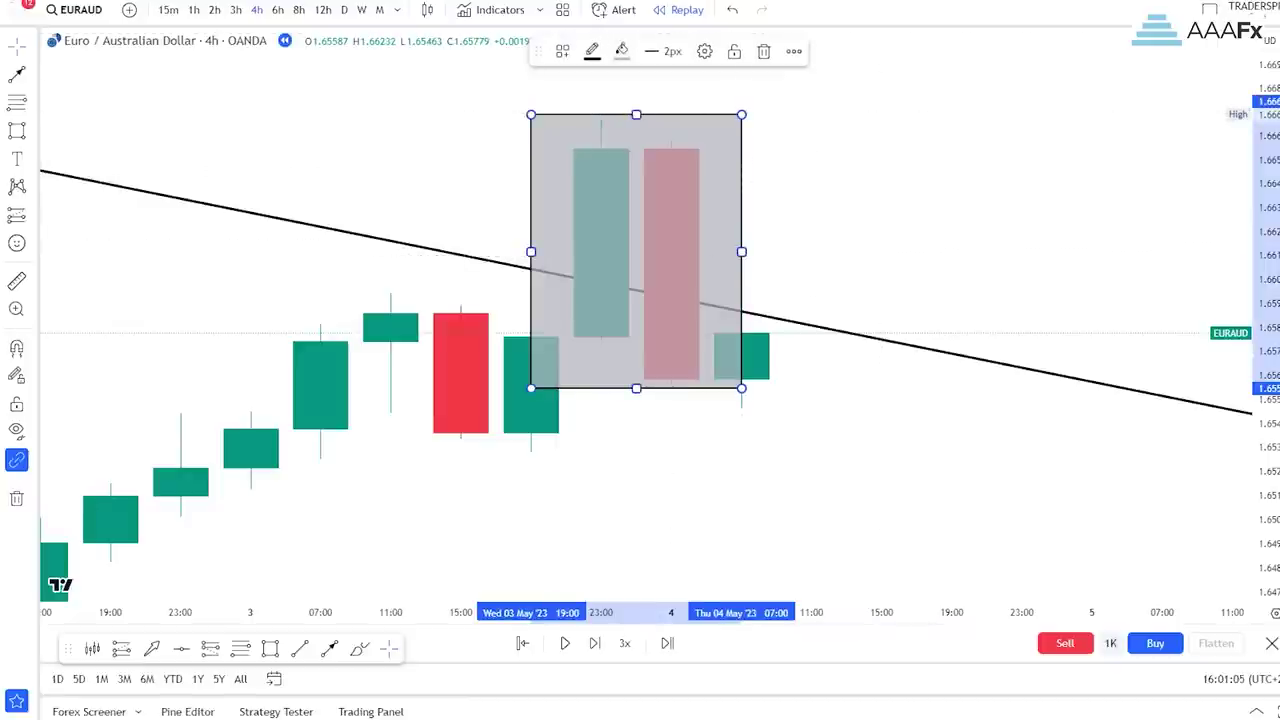
Step: Delete the rectangle around the 3–4 May candles and draw an arrow pointing at the large red candle
key("Delete")
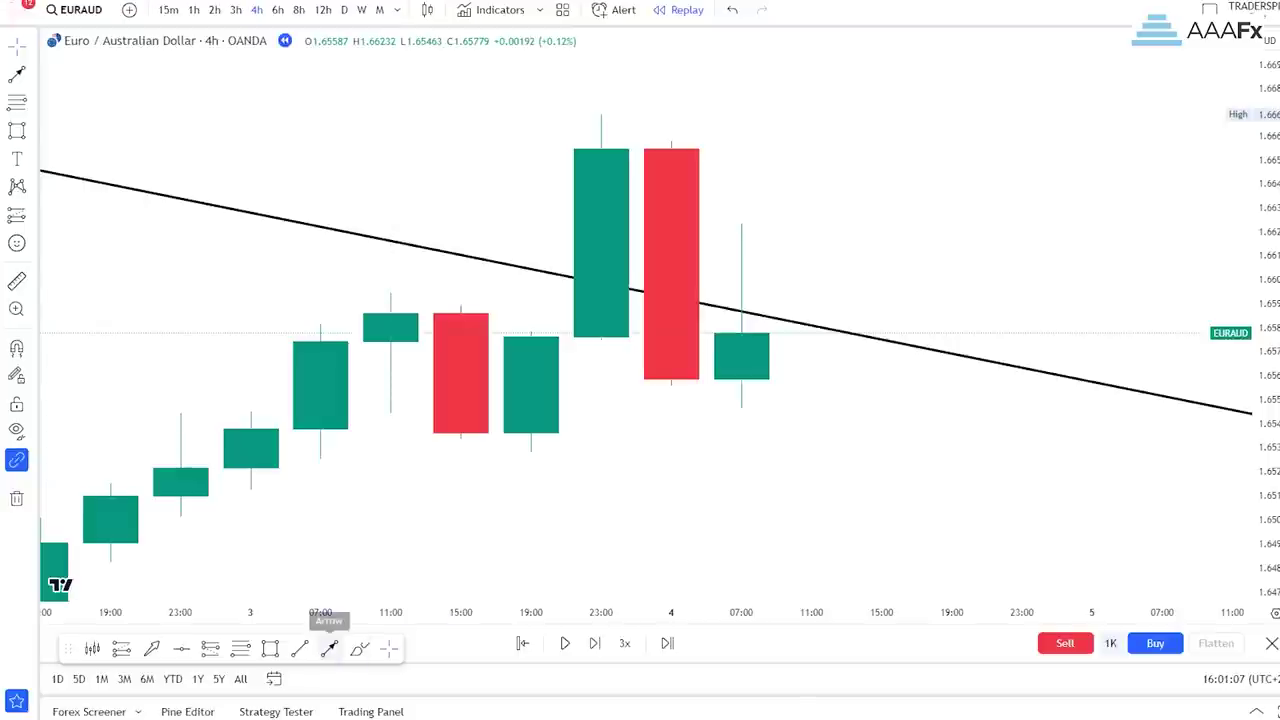
left_click(814, 126)
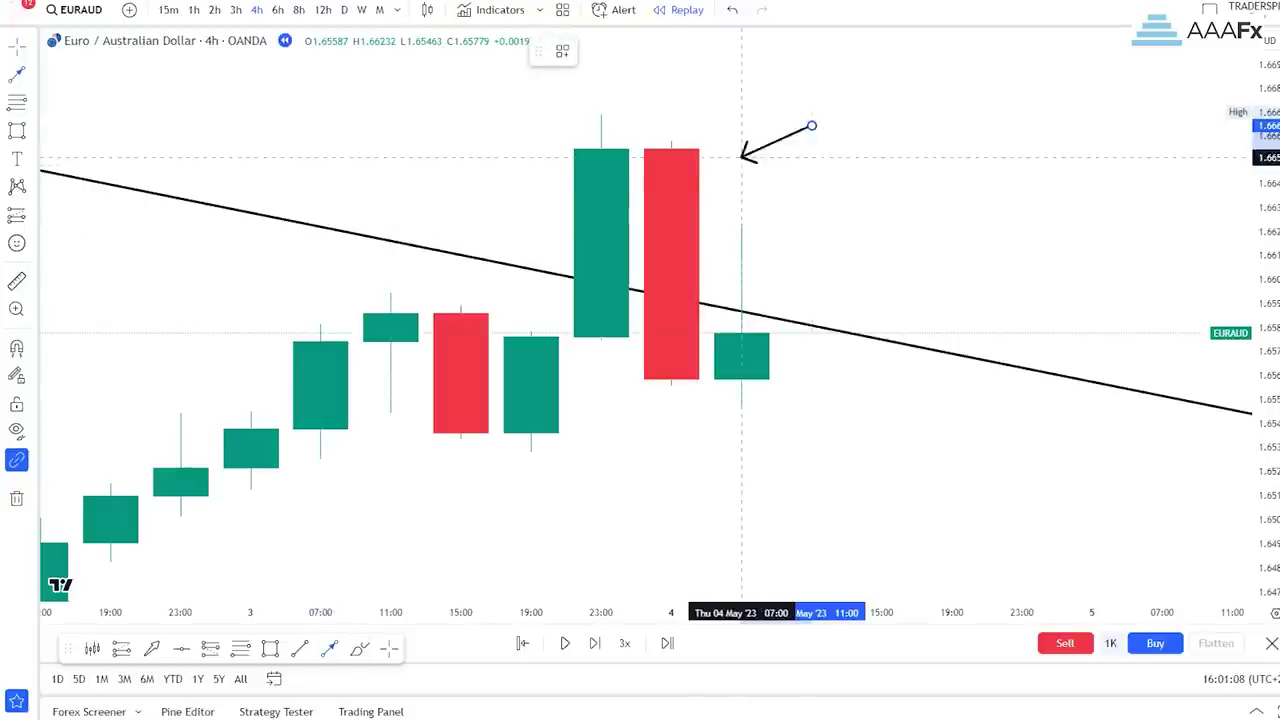
left_click(657, 205)
Step: Draw a thin flat rectangle at the large green candle's open, from 3 May 2023 19:00 to 4 May 07:00
scroll(947, 272, "up", 2)
left_click_drag(947, 272, 982, 272)
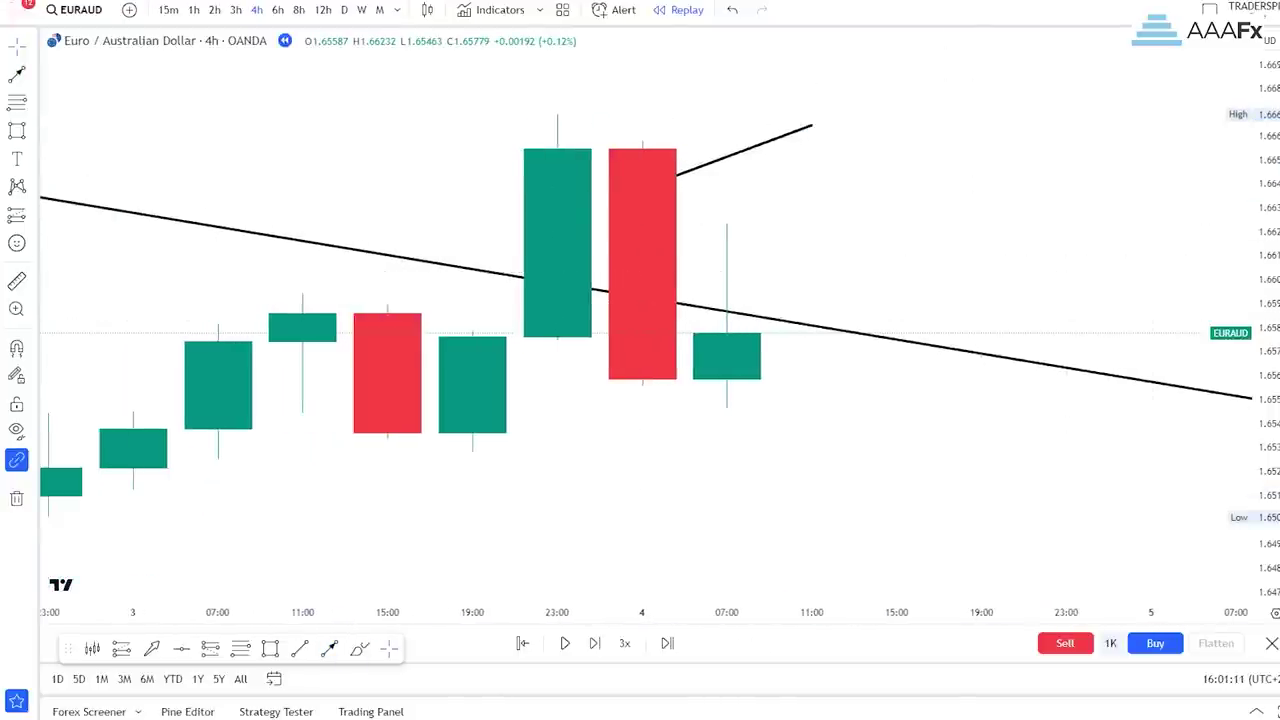
left_click_drag(1265, 398, 1265, 265)
left_click_drag(983, 263, 1021, 257)
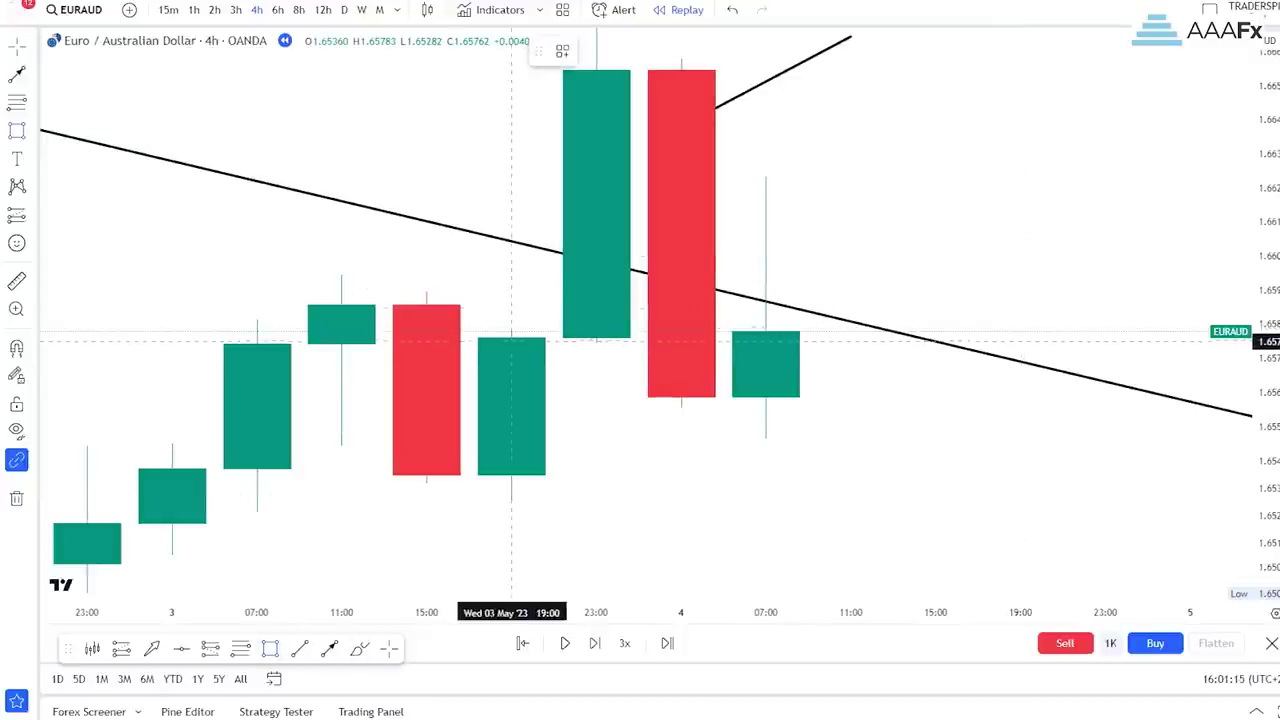
left_click_drag(511, 344, 766, 343)
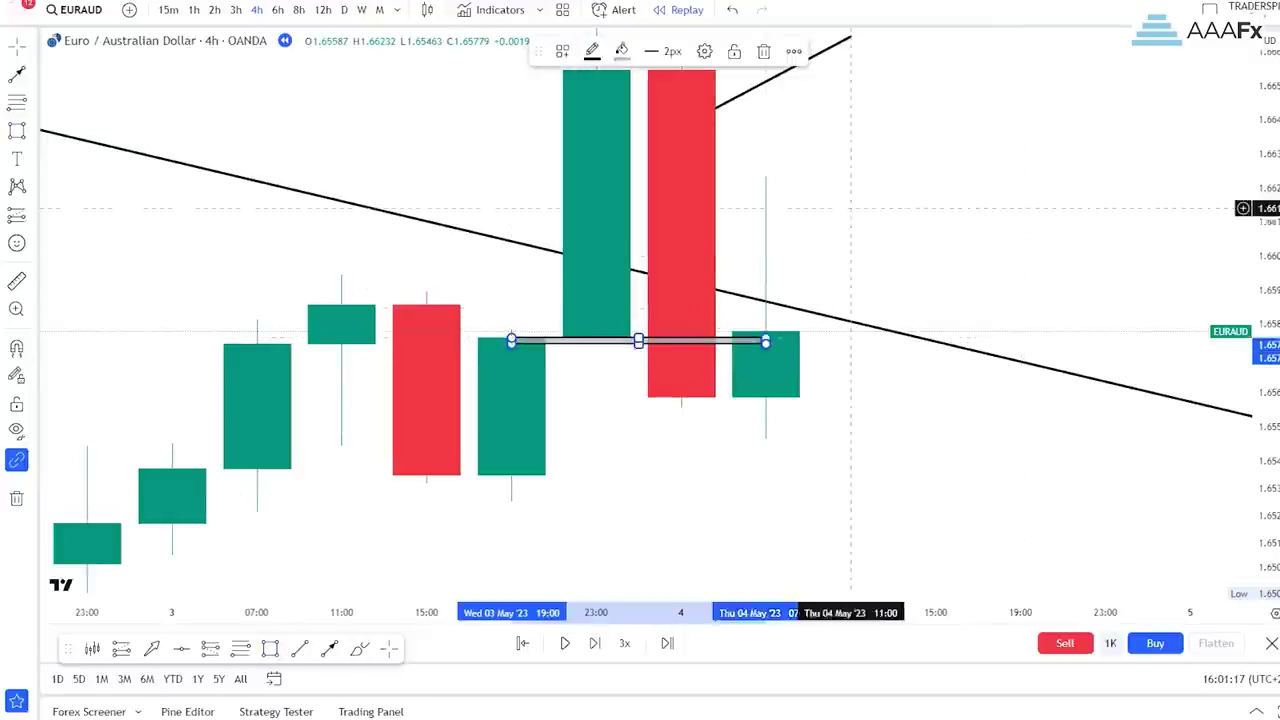
Step: Draw an arrow pointing down into the body of the large green 3 May 23:00 candle
left_click_drag(936, 171, 970, 231)
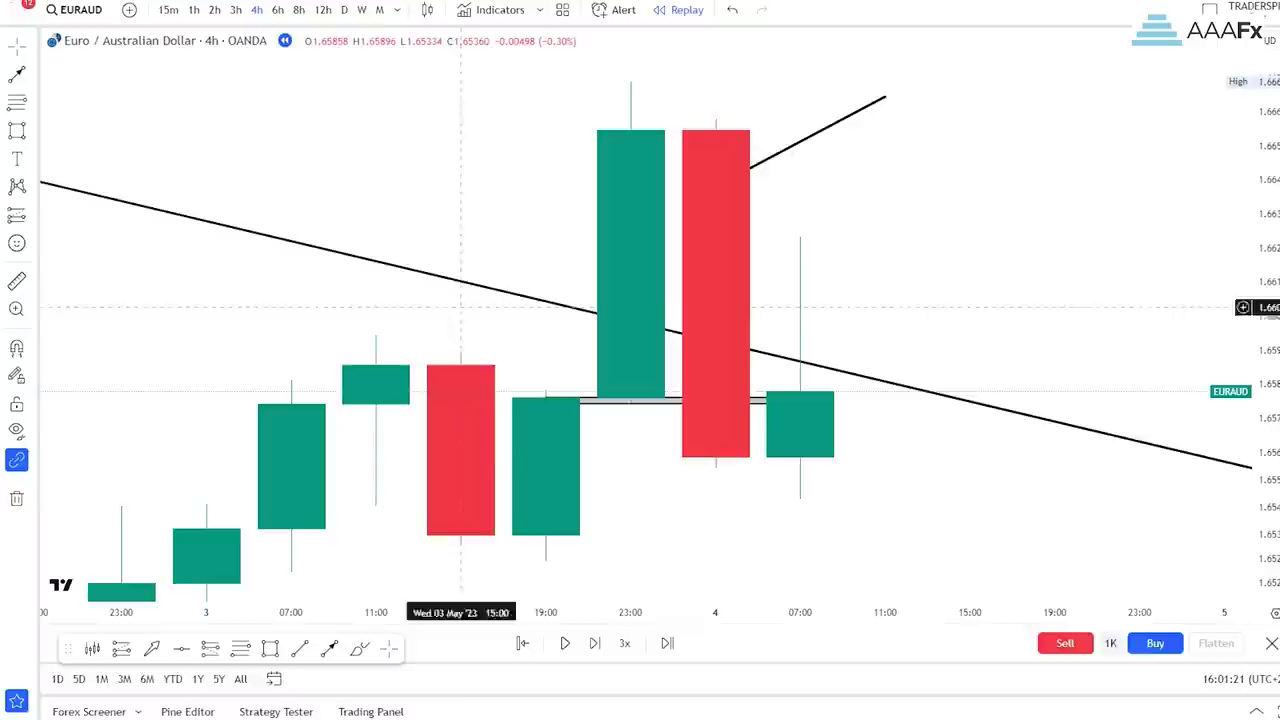
left_click(330, 649)
left_click(546, 202)
left_click(631, 256)
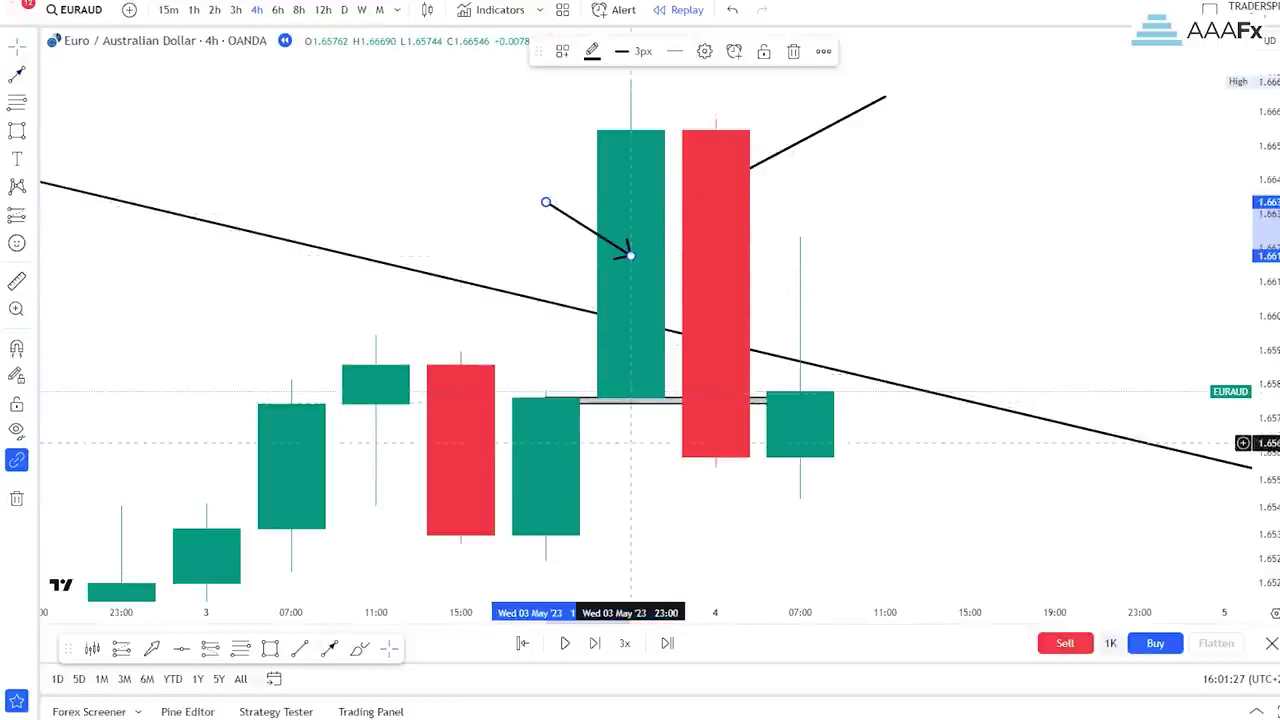
Step: Draw a rectangle over the lower end of the large red candle, from 3 May 23:00 to 4 May 07:00, and delete it
left_click(270, 649)
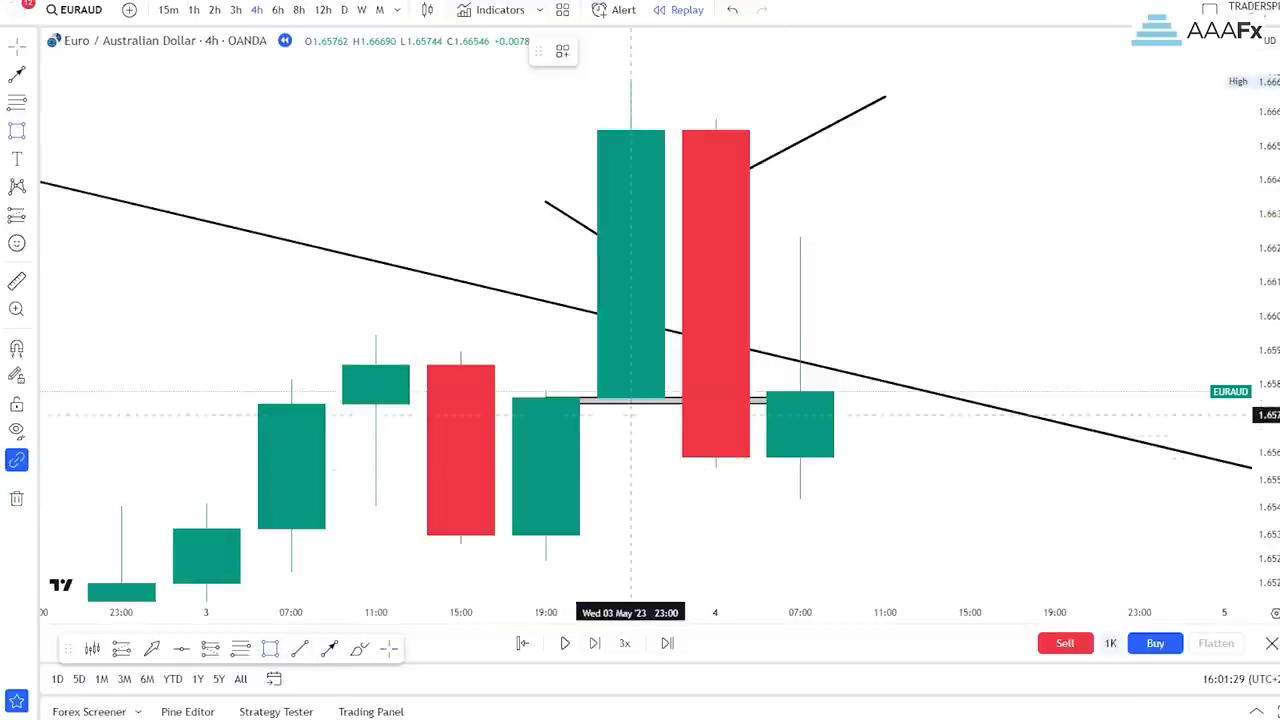
mouse_move(630, 402)
left_mouse_down()
mouse_move(722, 462)
mouse_move(800, 467)
left_mouse_up()
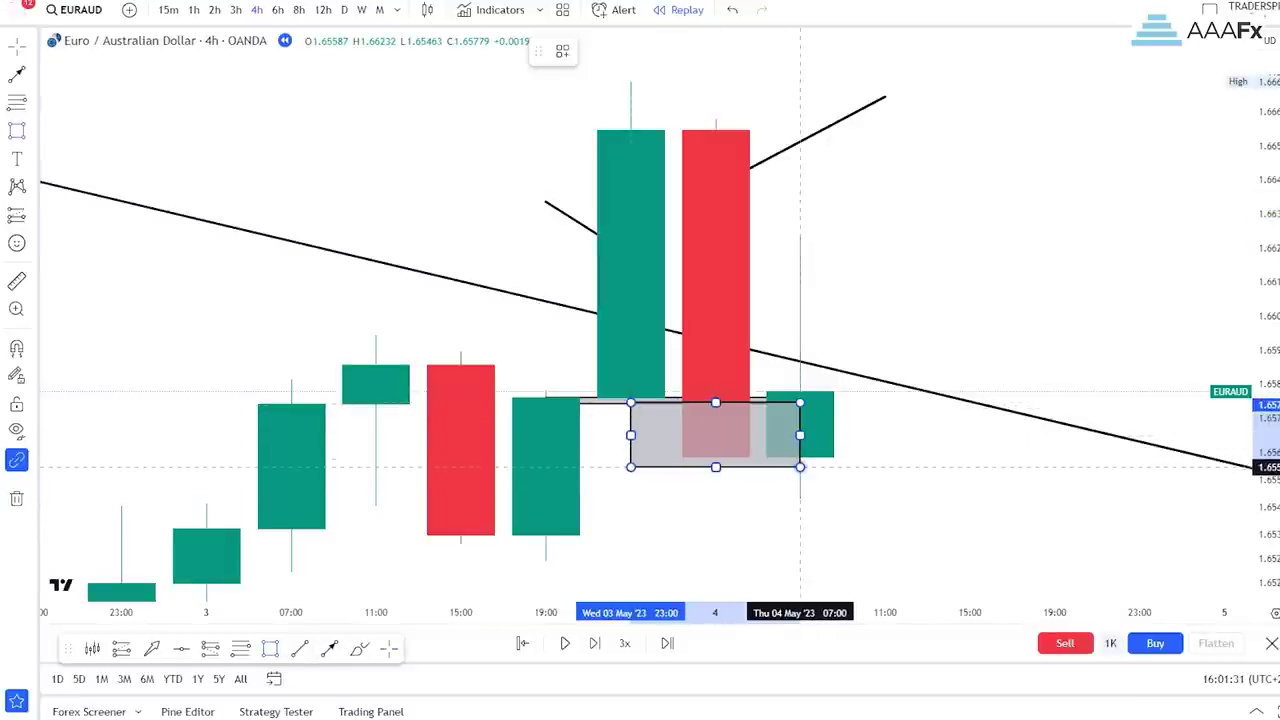
left_click(765, 51)
Step: Delete both arrows and the thin flat rectangle around the large green and red candles
scroll(885, 349, "down", 9)
left_click_drag(1262, 270, 1262, 420)
left_click_drag(1179, 316, 1029, 276)
left_click(960, 131)
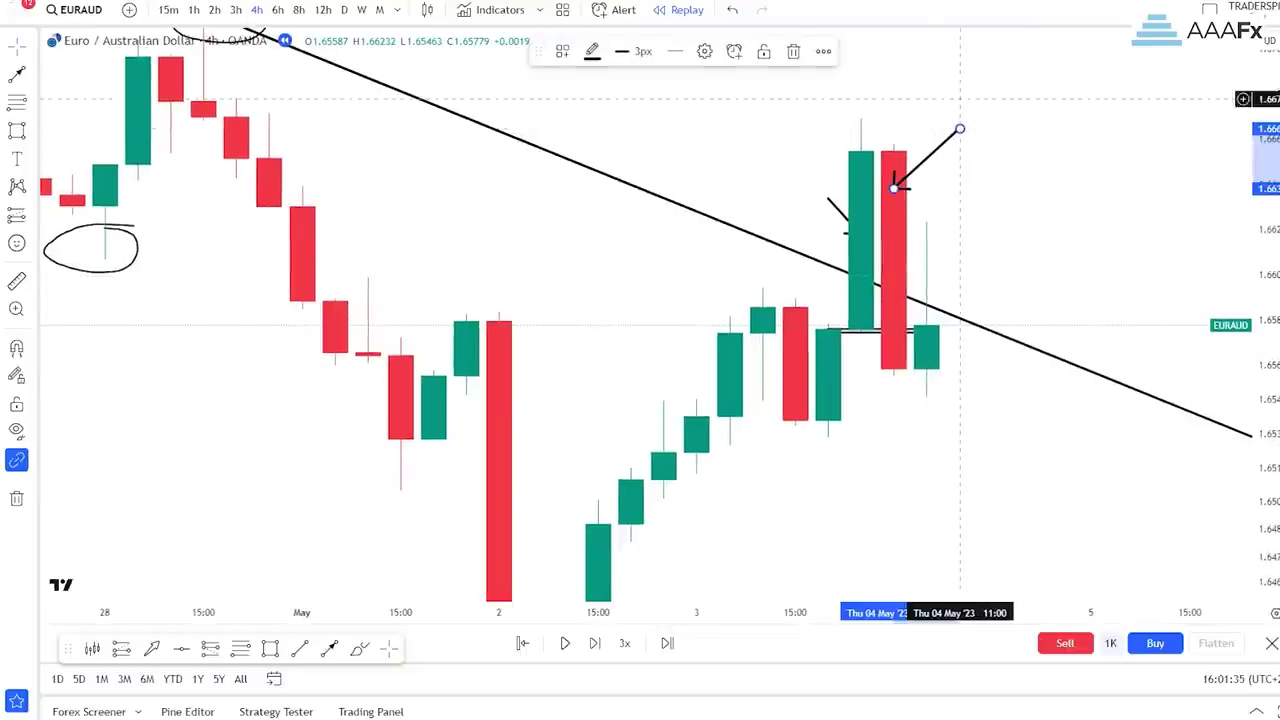
left_click(795, 52)
left_click(828, 199)
left_click(795, 52)
left_click_drag(988, 180, 894, 166)
left_click(767, 316)
key("Delete")
Step: Examine how the descending trend line runs from the circled swing points to the latest candles
scroll(1192, 358, "down", 3)
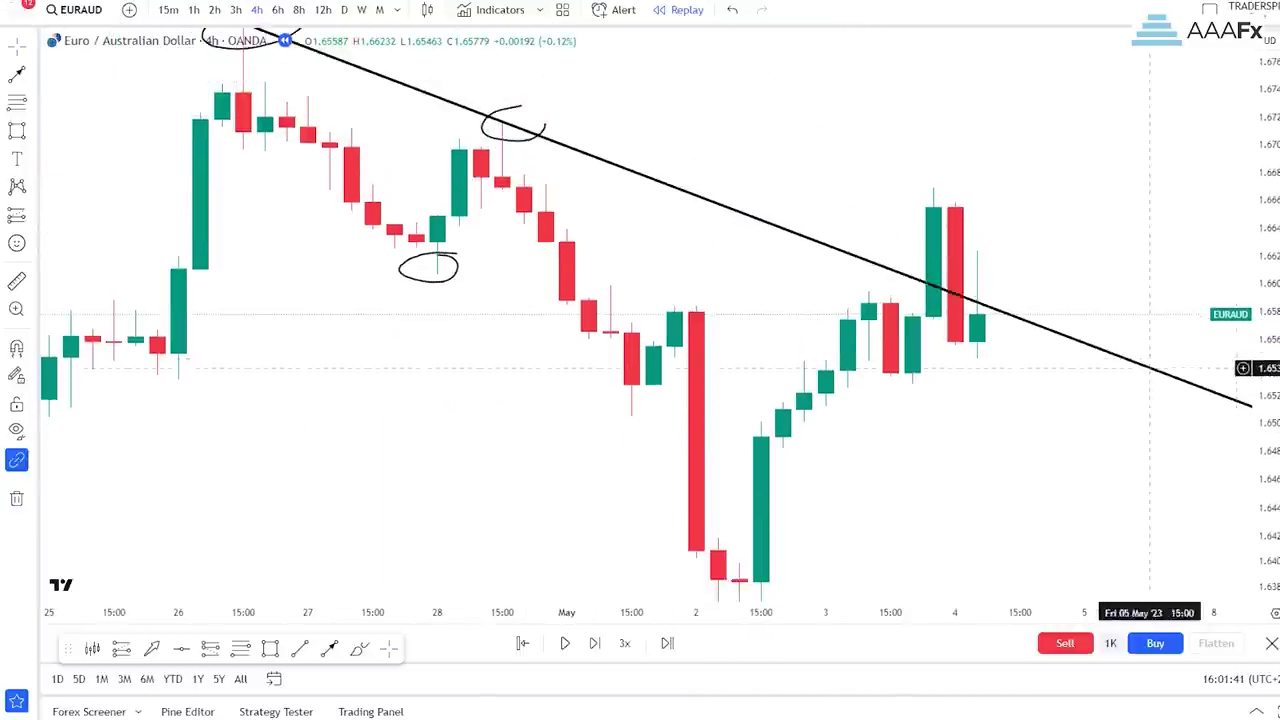
left_click_drag(1154, 427, 943, 380)
scroll(943, 380, "down", 5)
left_click_drag(1265, 240, 1265, 322)
left_click_drag(1154, 248, 1074, 263)
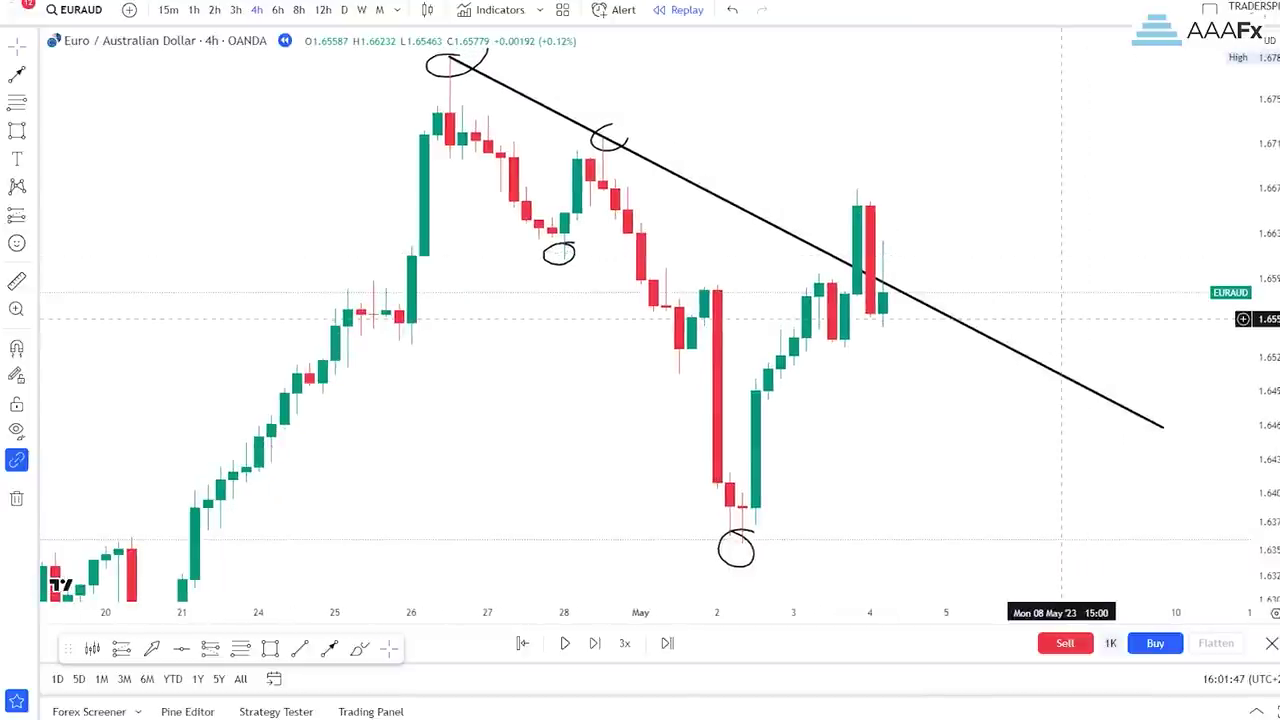
scroll(813, 294, "up", 3)
left_click_drag(829, 224, 904, 238)
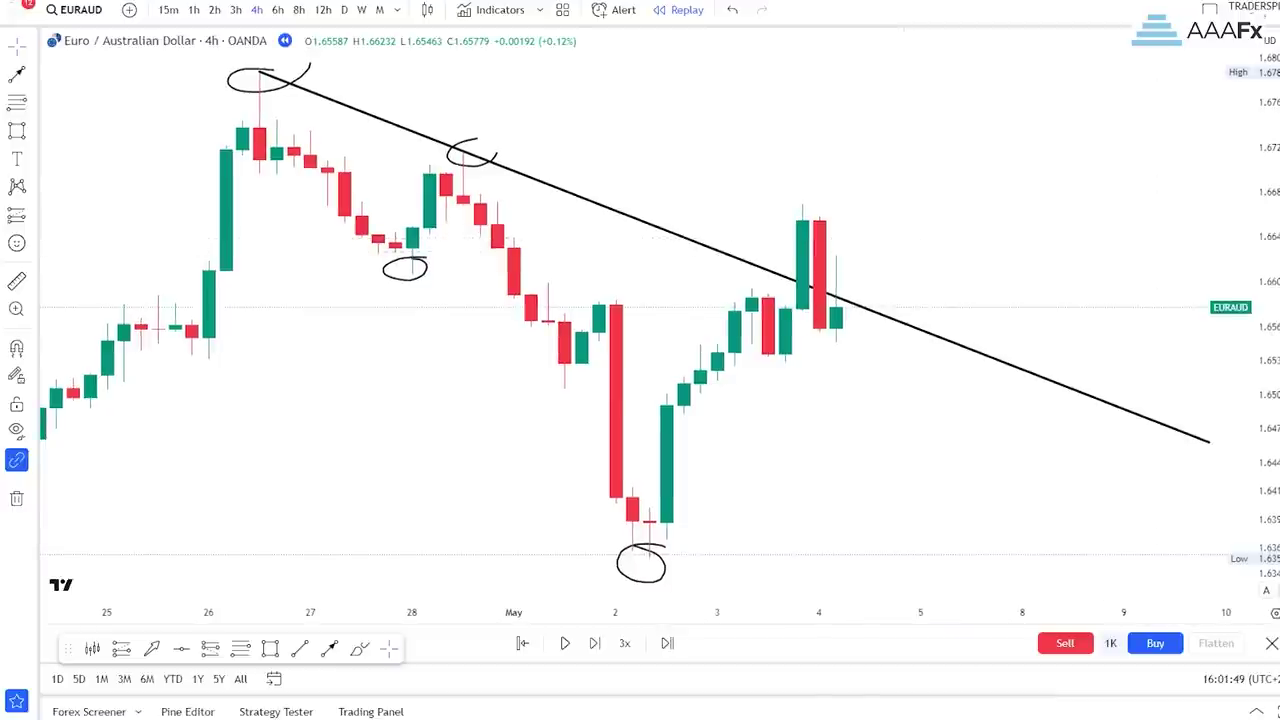
scroll(849, 268, "up", 5)
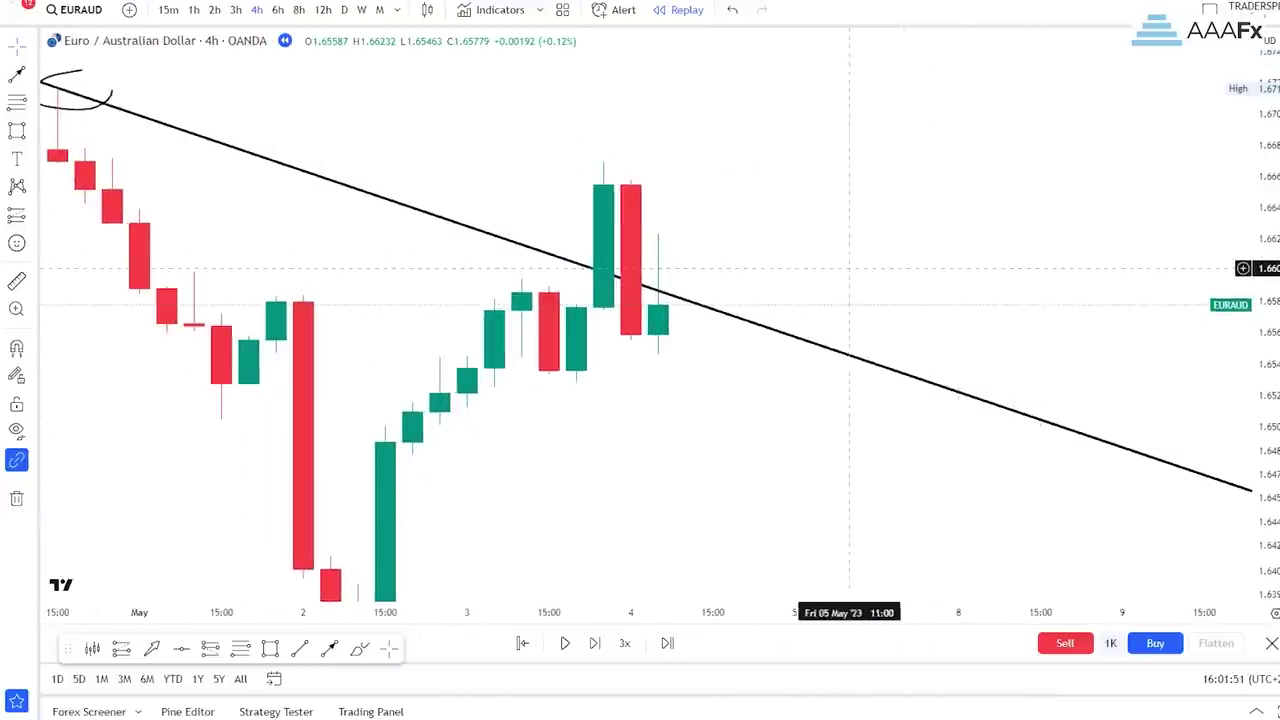
left_click_drag(849, 268, 922, 262)
Step: Draw an arrow pointing at the large red 4 May candle twice, deleting it each time
left_click_drag(678, 384, 808, 408)
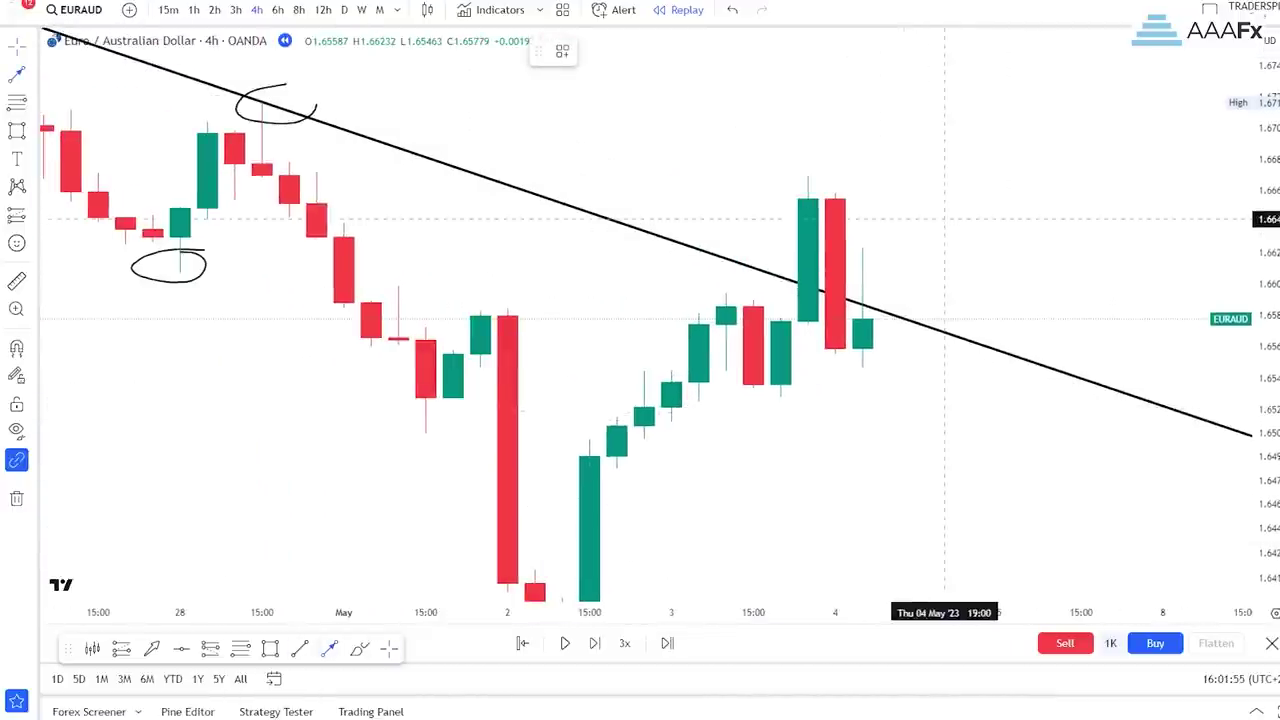
left_click_drag(971, 201, 845, 238)
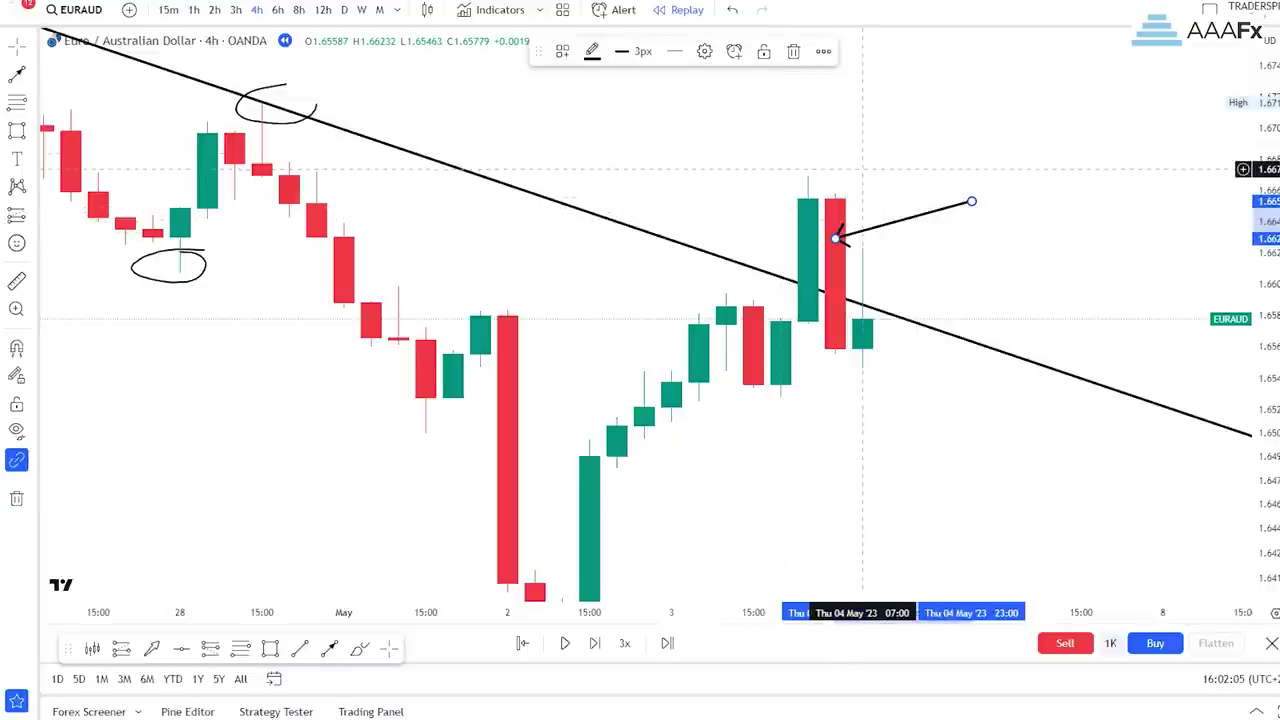
mouse_move(890, 224)
left_mouse_down()
mouse_move(890, 199)
mouse_move(890, 237)
left_mouse_up()
key("Delete")
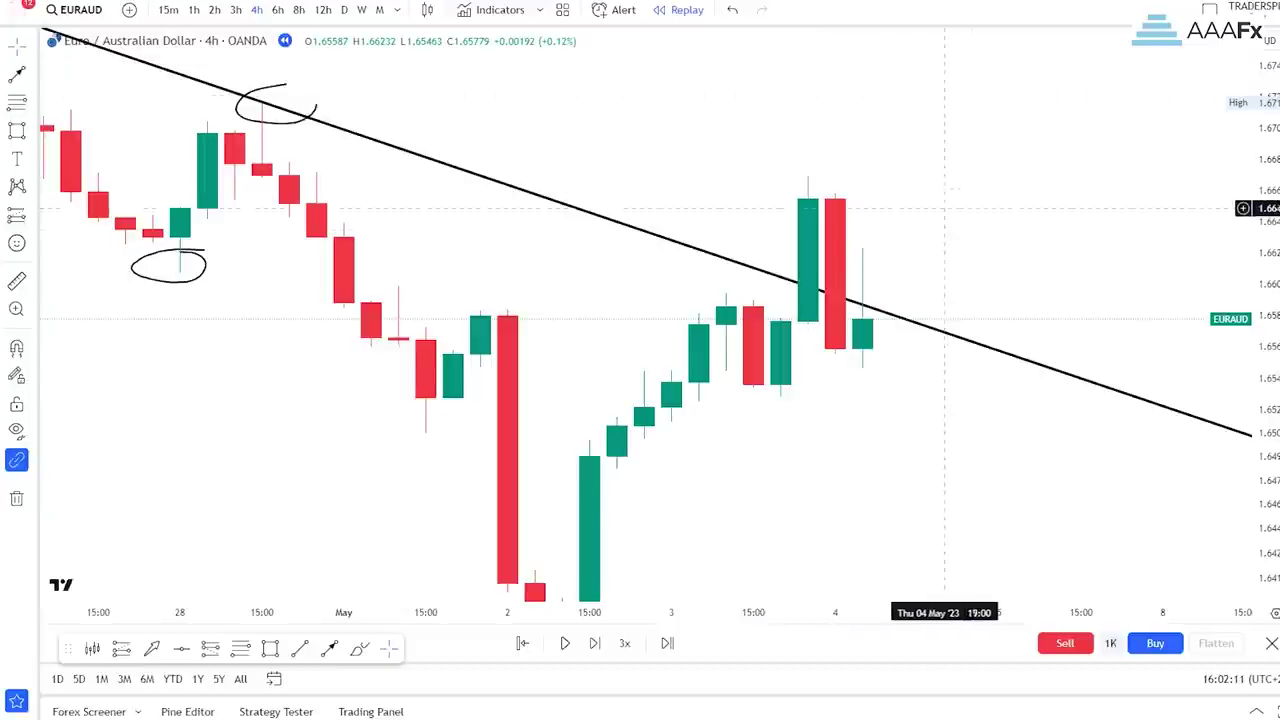
left_click_drag(943, 259, 917, 251)
left_click(330, 649)
left_click_drag(945, 196, 809, 236)
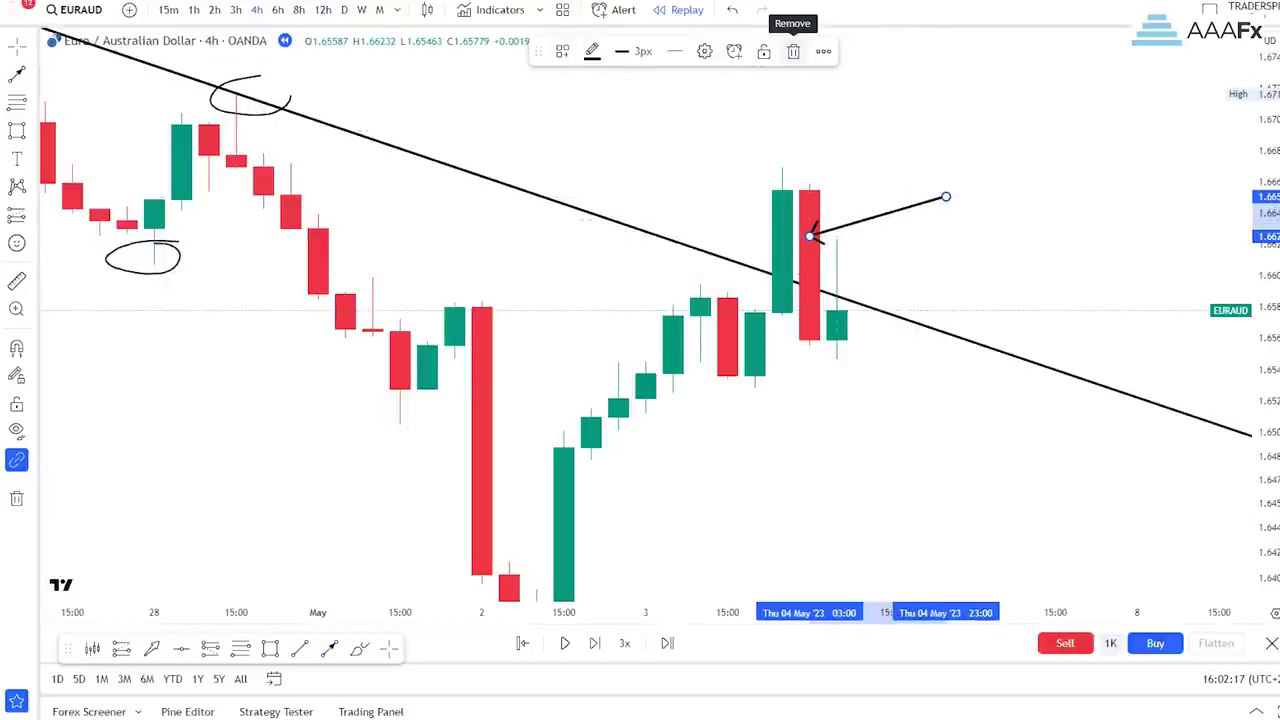
left_click(793, 51)
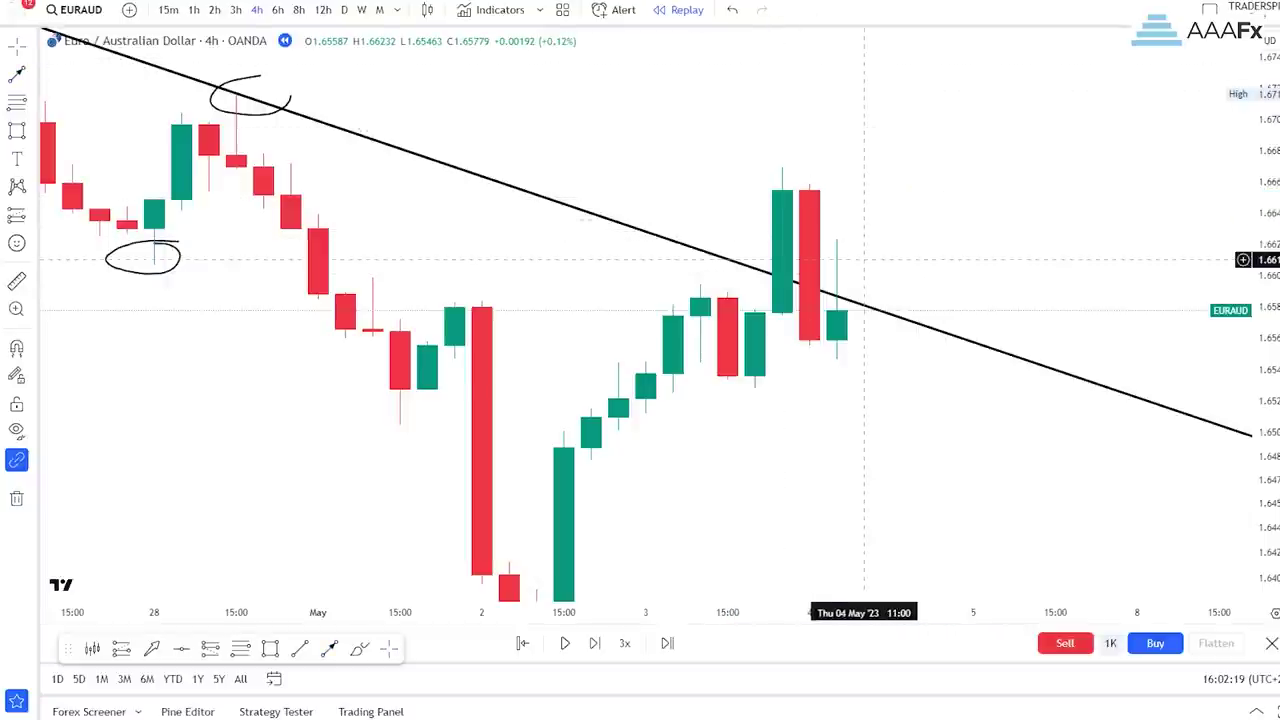
Step: Play the replay forward and cut it back so that it ends on the 4 May 2023 11:00 candle
scroll(864, 260, "down", 2)
scroll(1230, 134, "right", 1)
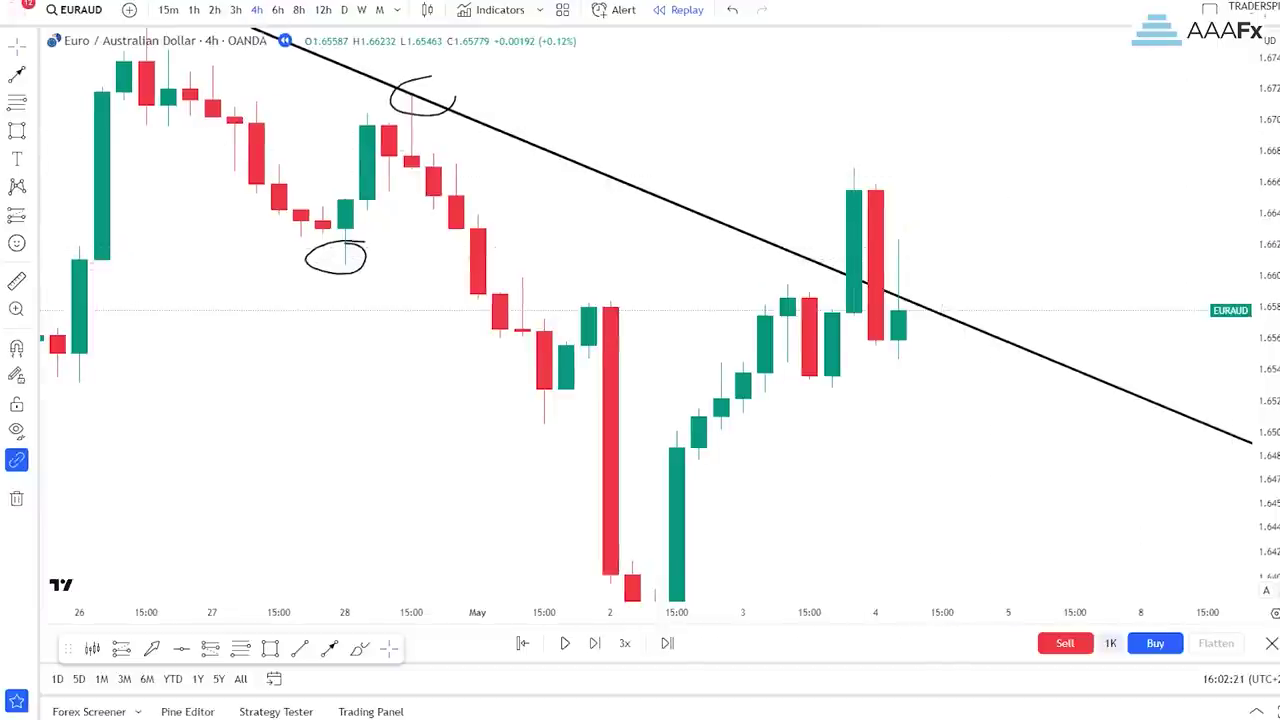
left_click_drag(1266, 160, 1266, 260)
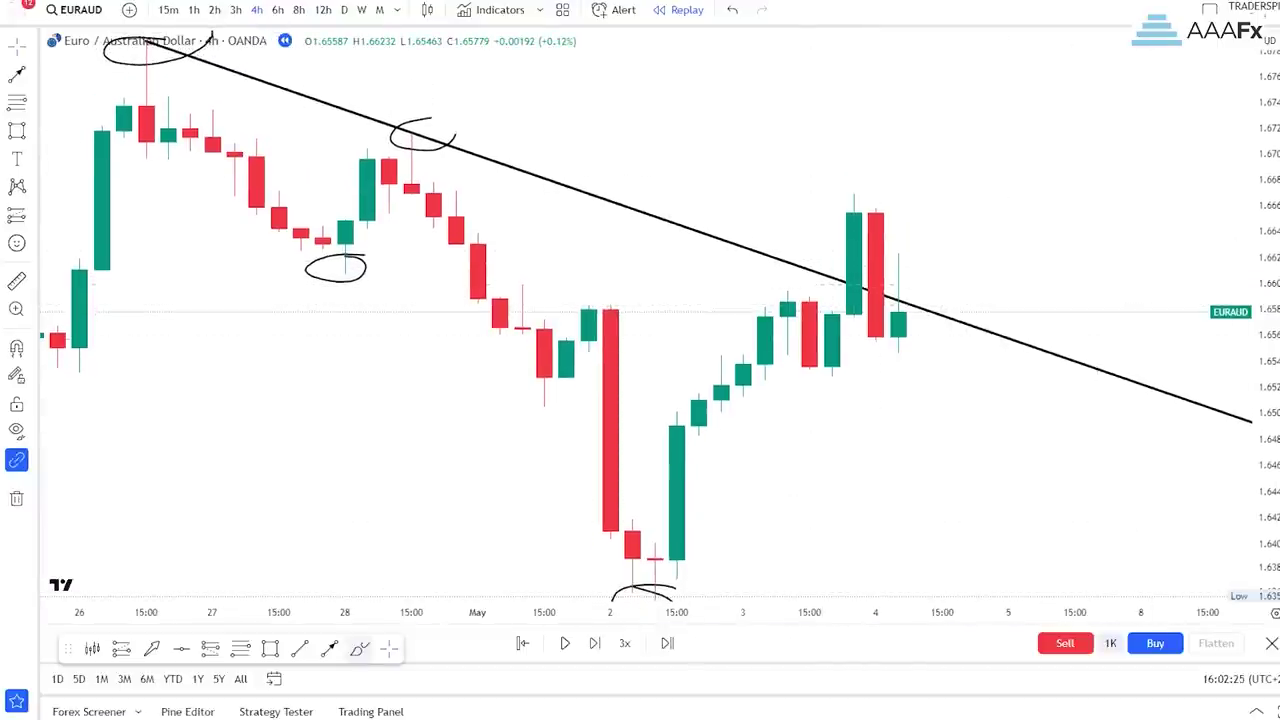
scroll(878, 390, "up", 2)
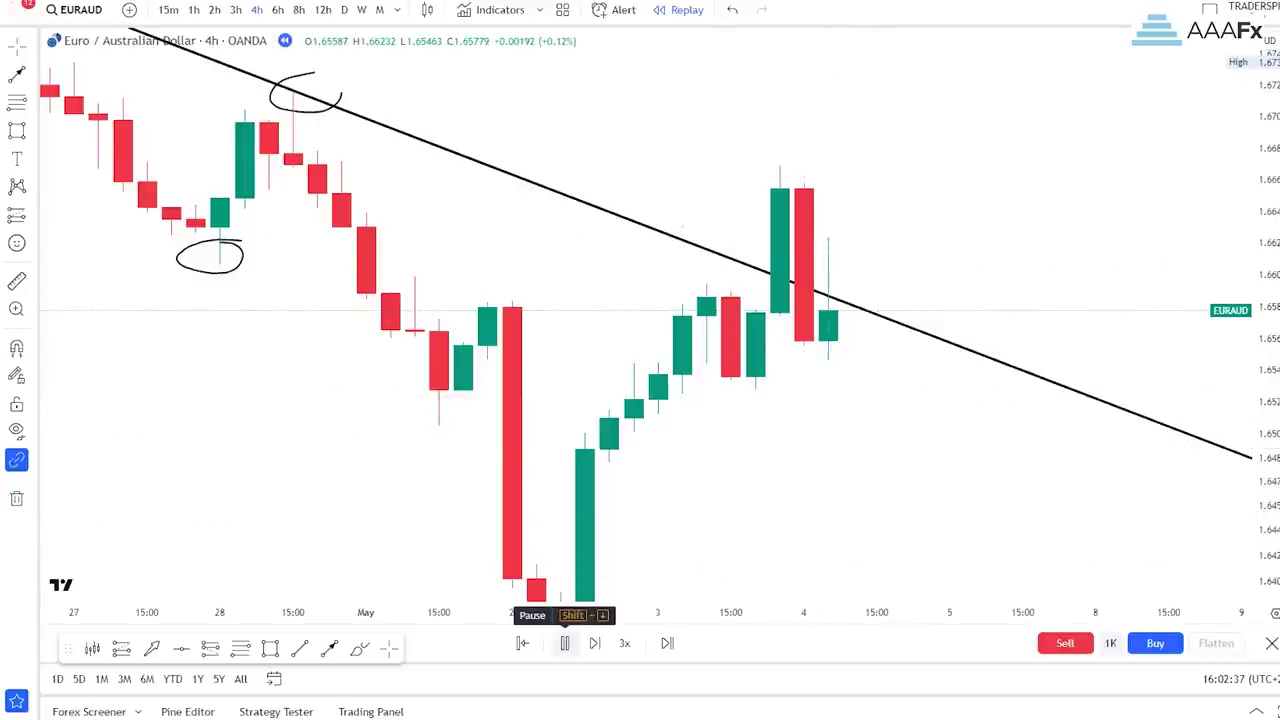
left_click(522, 643)
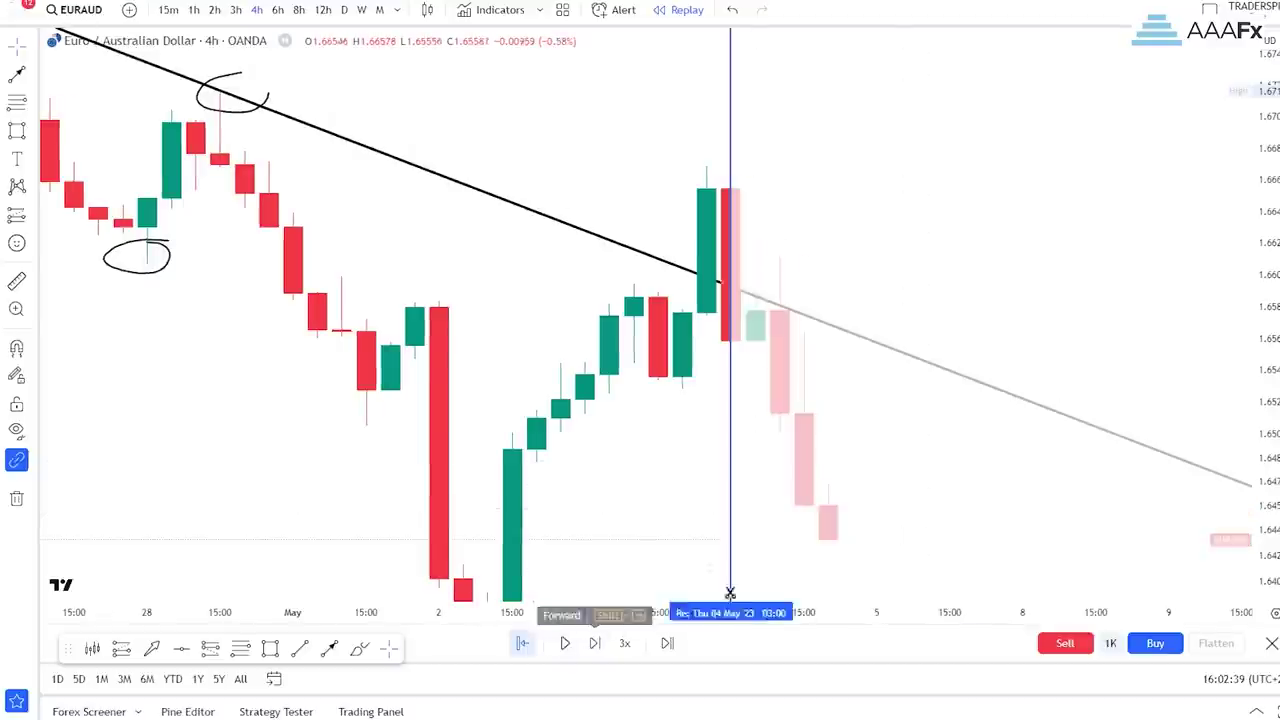
left_click(803, 588)
left_click(803, 588)
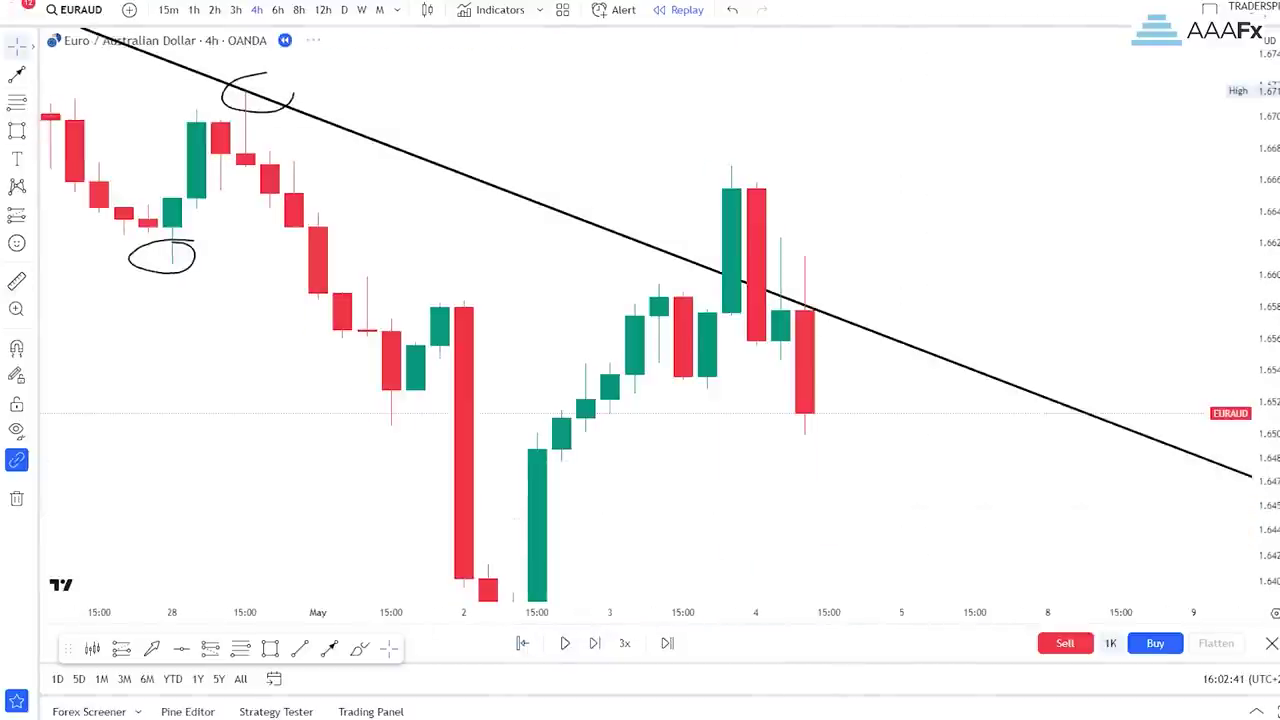
Step: Draw a rectangle around the large green and red candles crossing the trend line, from 3 May 19:00 to 4 May 07:00, and delete it
scroll(1012, 198, "up", 3)
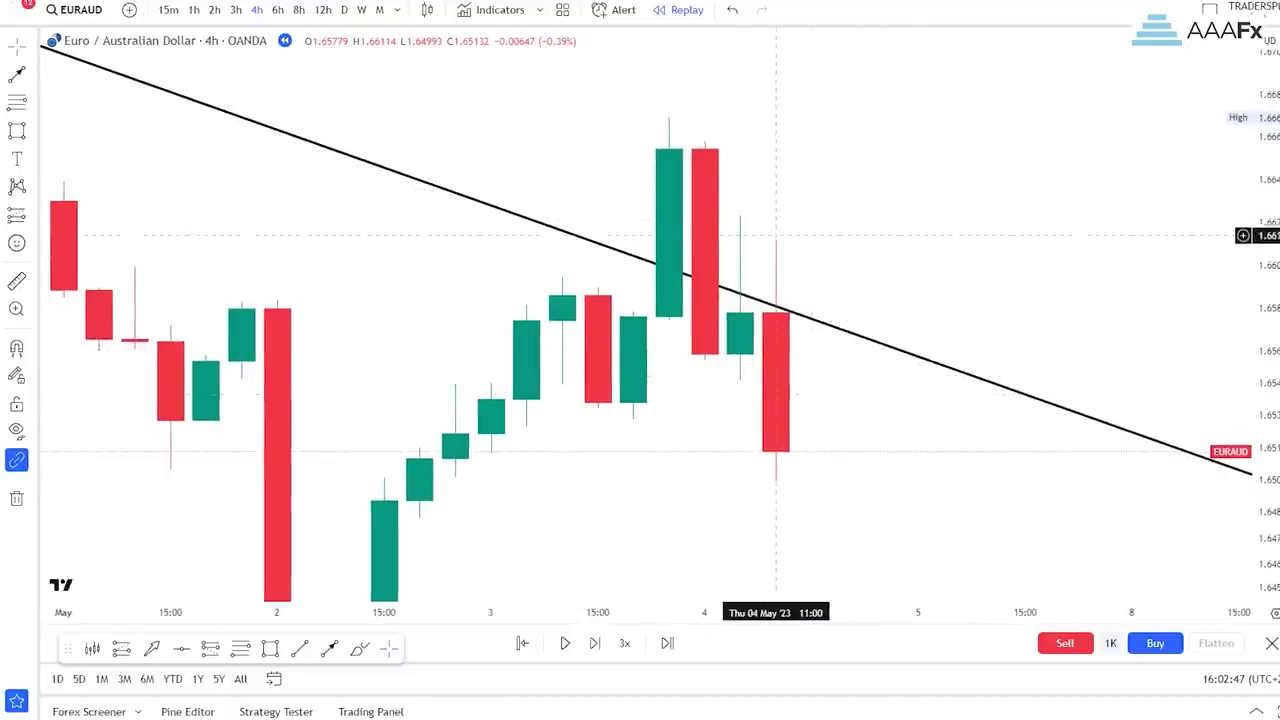
left_click_drag(800, 221, 835, 223)
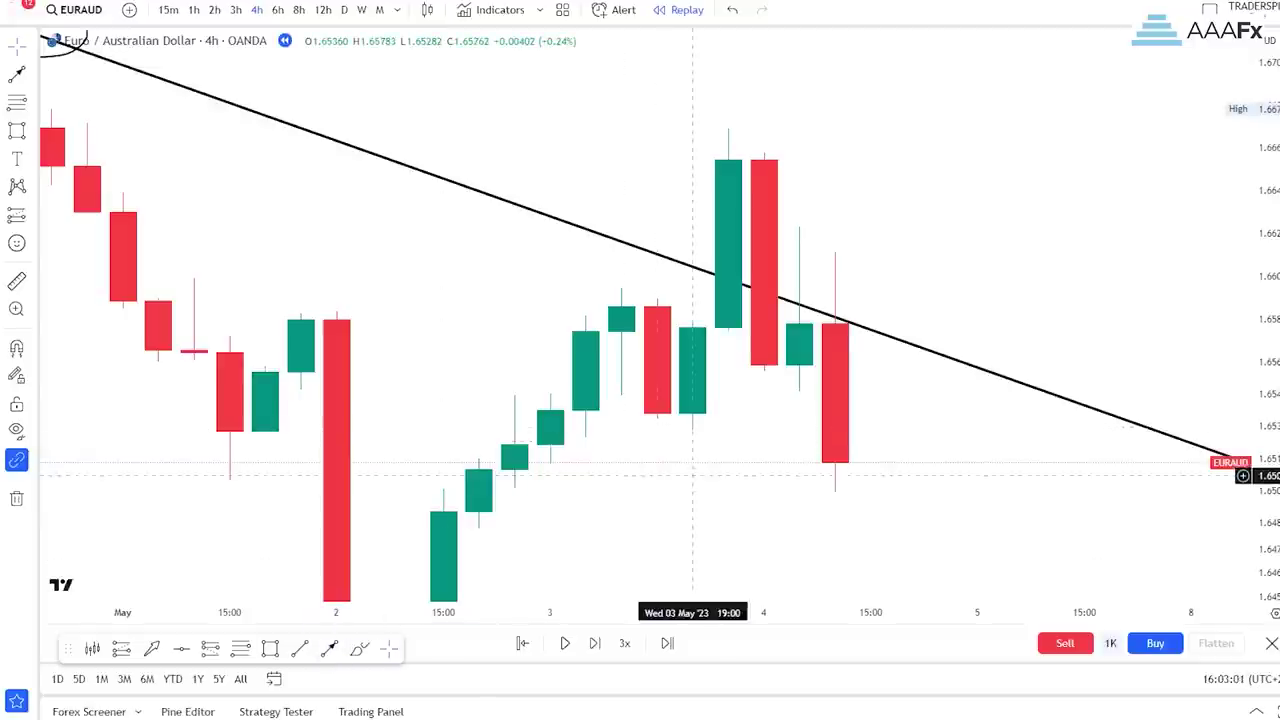
left_click_drag(729, 483, 777, 506)
scroll(770, 508, "up", 1)
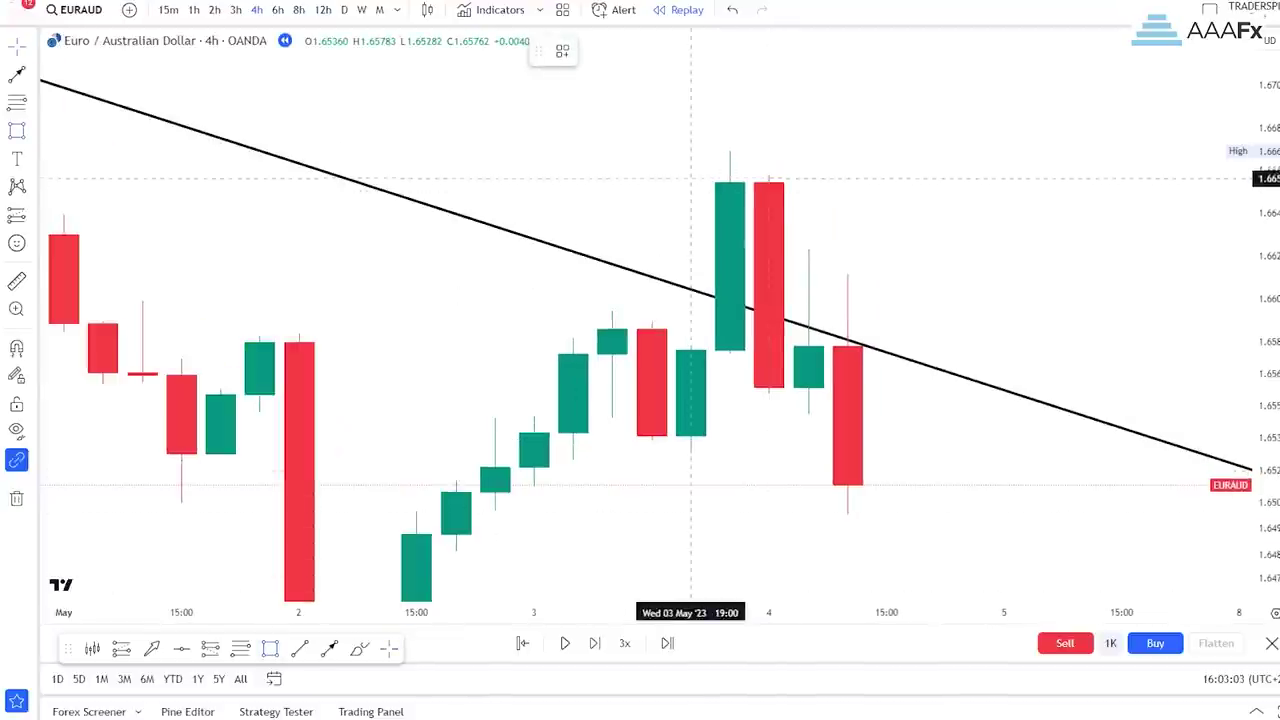
left_click_drag(690, 150, 808, 394)
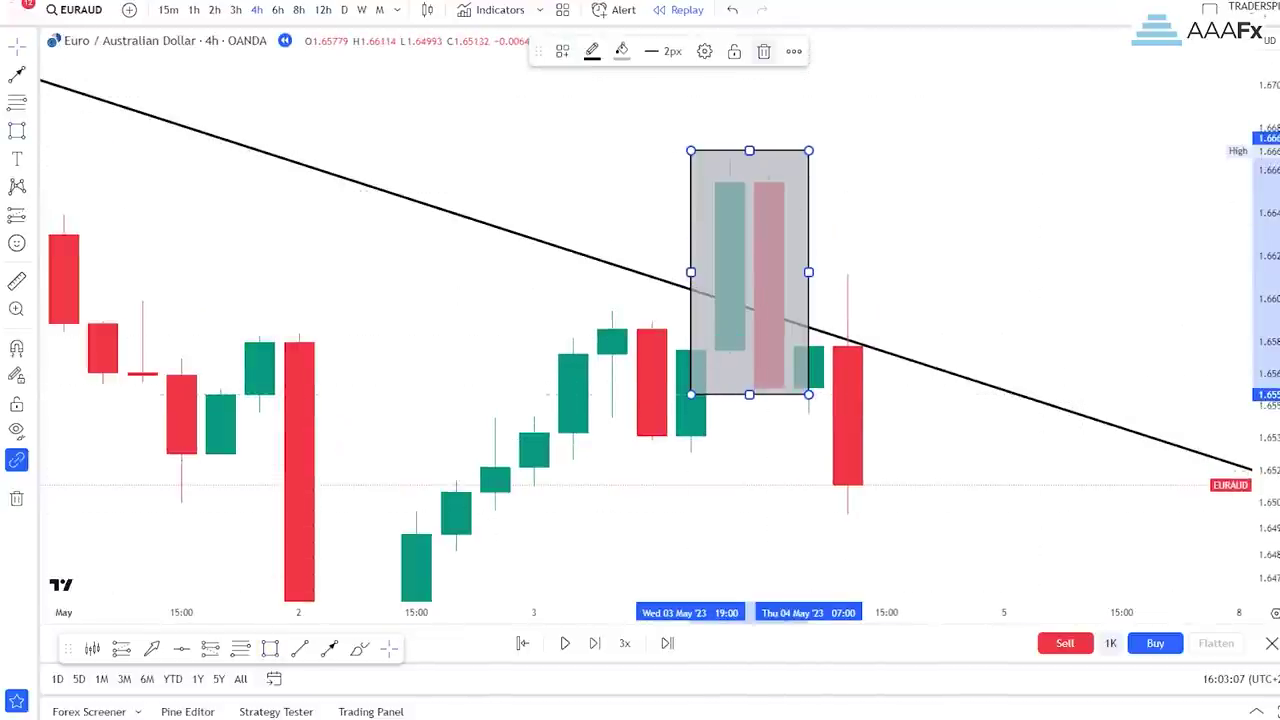
left_click(764, 51)
Step: Draw a rectangle around the two latest candles touching the trend line, from 4 May 03:00 to 15:00, and delete it
scroll(960, 192, "up", 2)
left_click_drag(953, 196, 955, 136)
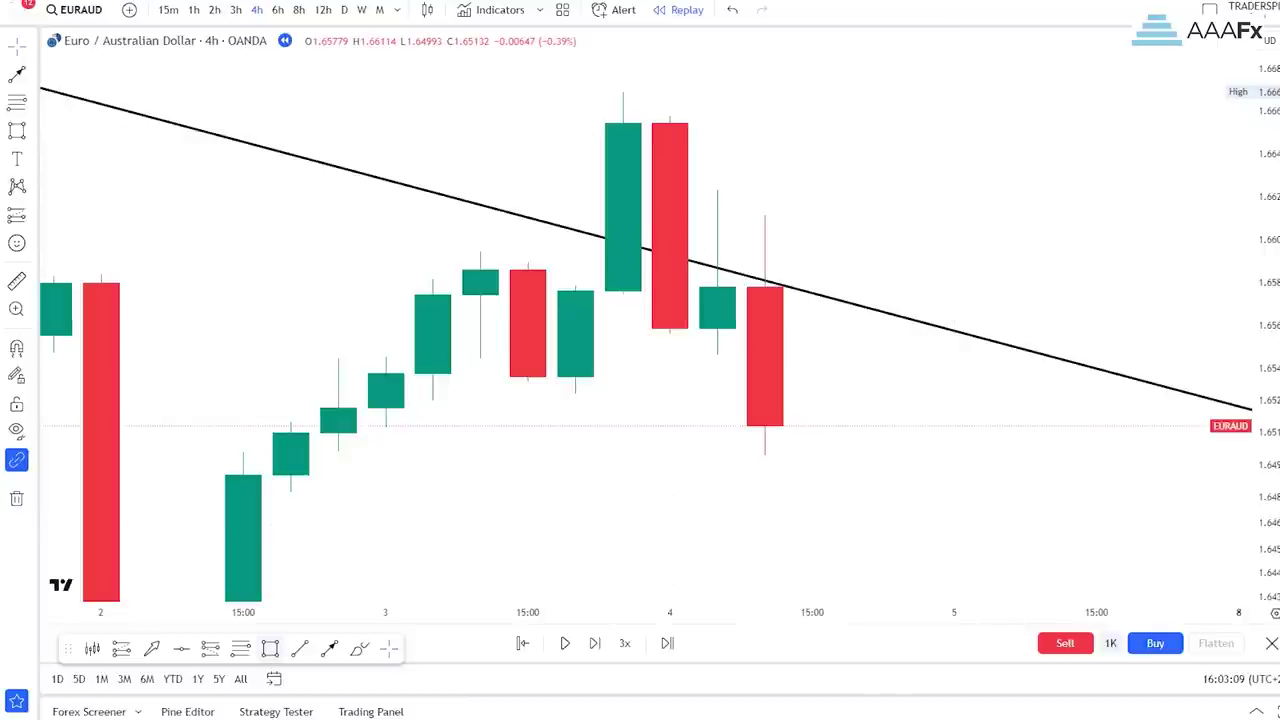
mouse_move(670, 190)
left_mouse_down()
mouse_move(783, 426)
mouse_move(814, 440)
mouse_move(813, 455)
left_mouse_up()
scroll(907, 388, "up", 2)
left_click_drag(893, 426, 971, 421)
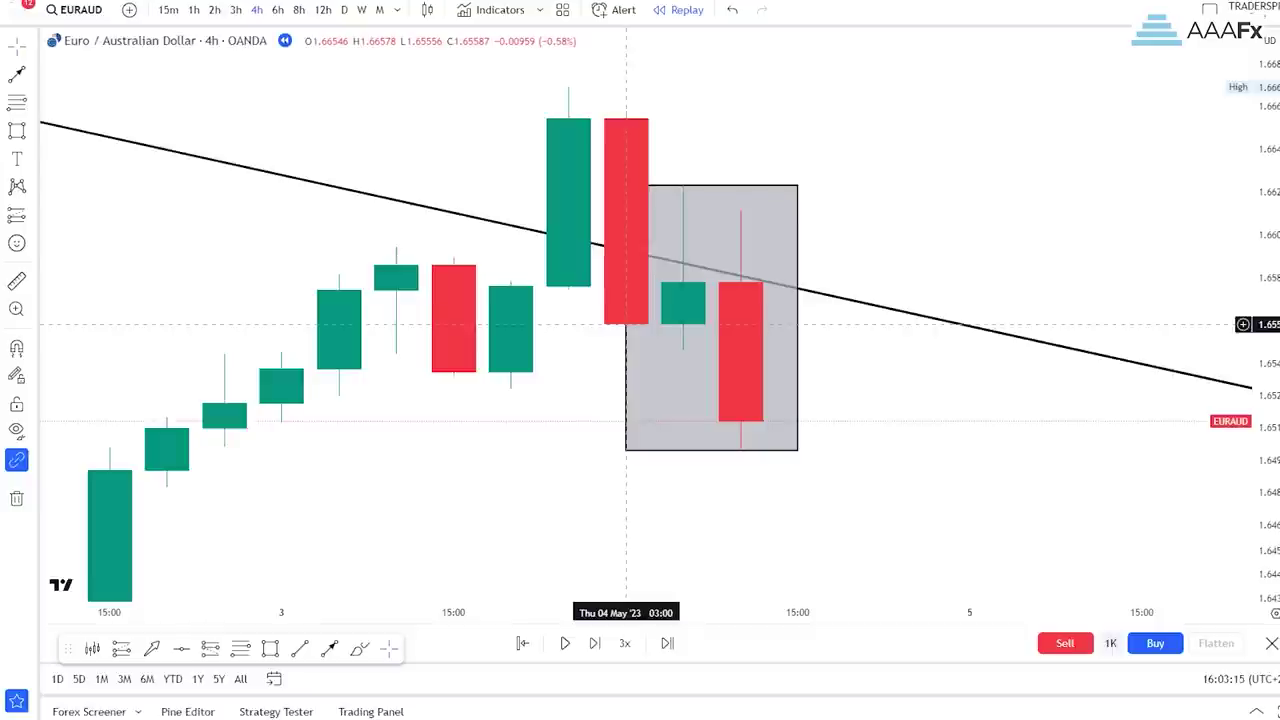
left_click(626, 318)
mouse_move(626, 318)
left_mouse_down()
mouse_move(683, 318)
mouse_move(626, 318)
left_mouse_up()
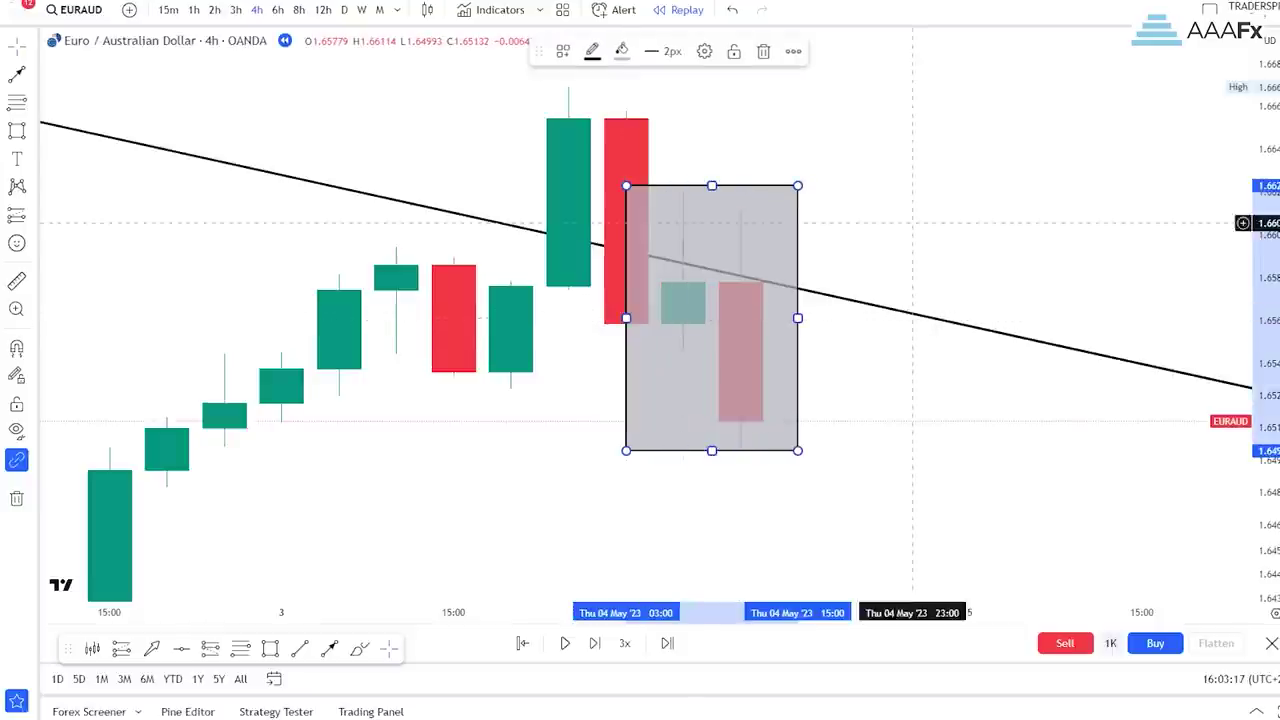
left_click(763, 51)
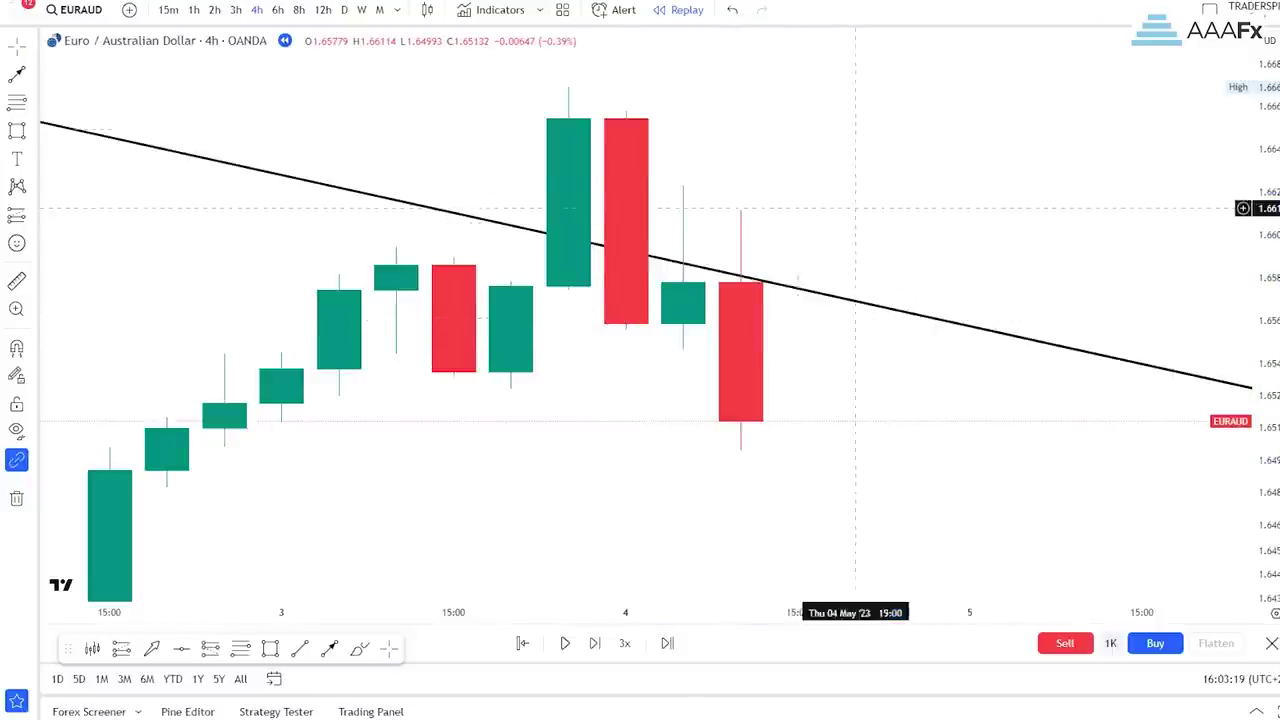
Step: Place a short position on the 4 May 07:00 candle with entry at the latest close and the stop about 0.01067 above it
scroll(1120, 278, "down", 3)
left_click_drag(1120, 278, 966, 232)
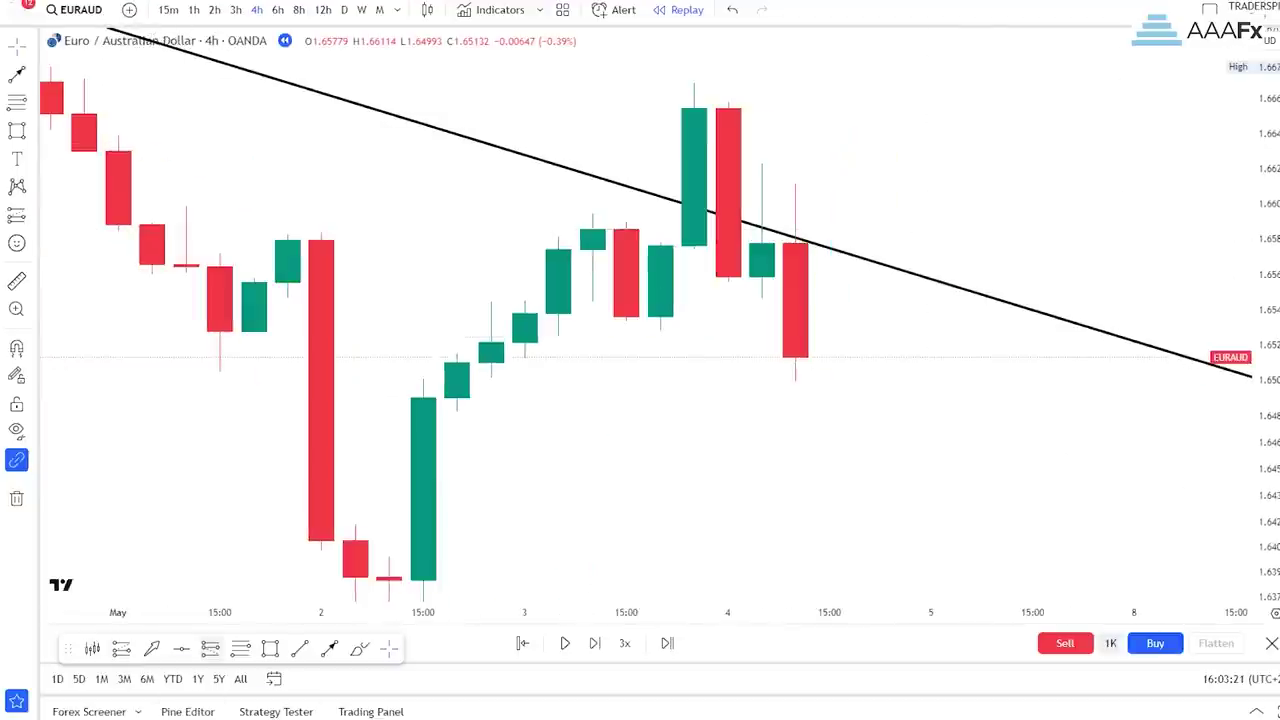
left_click(763, 357)
left_click(762, 238)
left_click_drag(762, 243, 762, 169)
left_click(1153, 352)
Step: Lower the short position's target below the circled swing low, about 0.01899 from entry, and extend the position to 5 May 19:00
scroll(1153, 352, "down", 4)
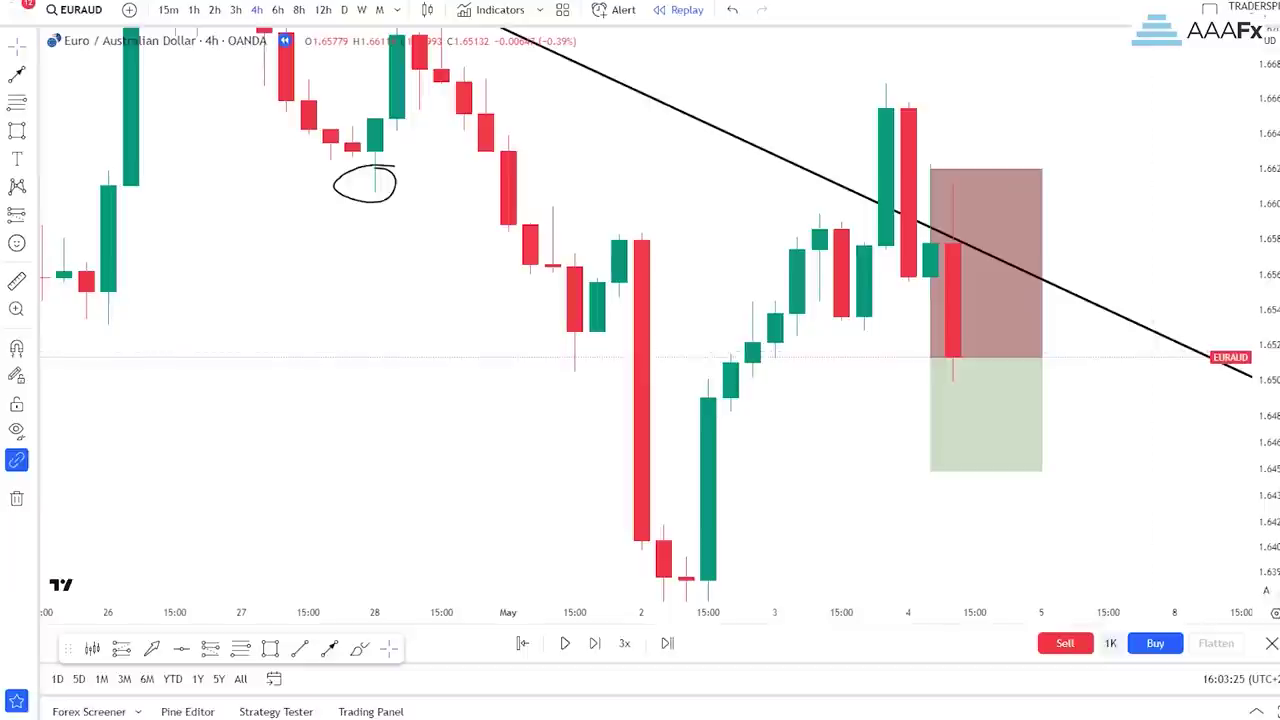
left_click_drag(1267, 320, 1267, 490)
left_click_drag(1178, 411, 1072, 363)
left_click_drag(824, 350, 824, 465)
left_click_drag(936, 292, 1025, 292)
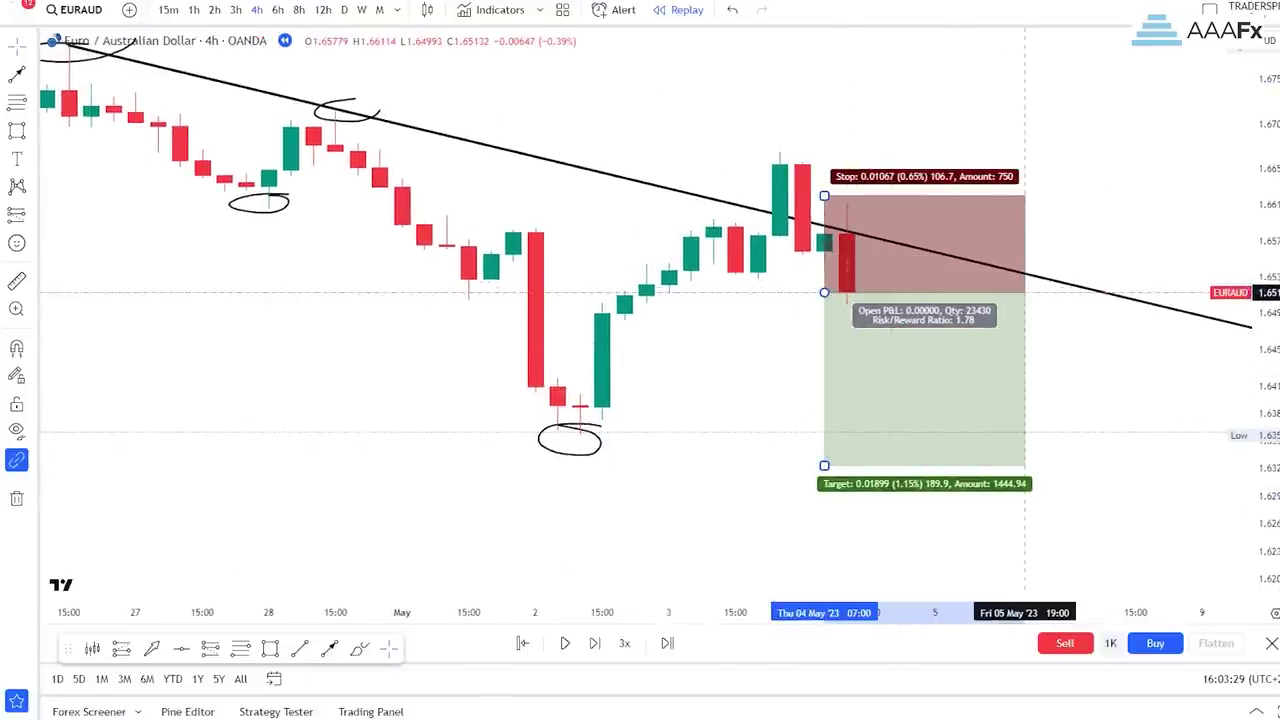
Step: Play the replay forward until price falls through the short position's target, and pause it
left_click_drag(1091, 389, 1028, 361)
left_click(761, 437)
left_click_drag(761, 437, 761, 462)
left_click(1028, 436)
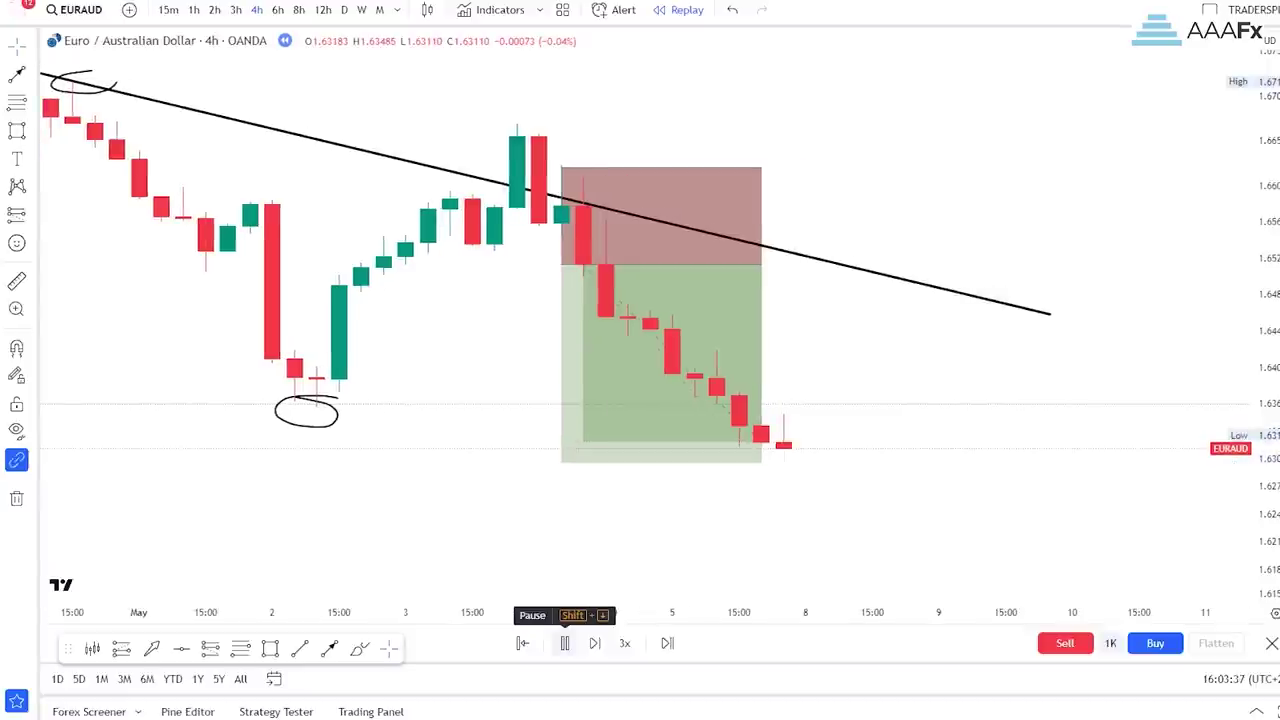
left_click(565, 643)
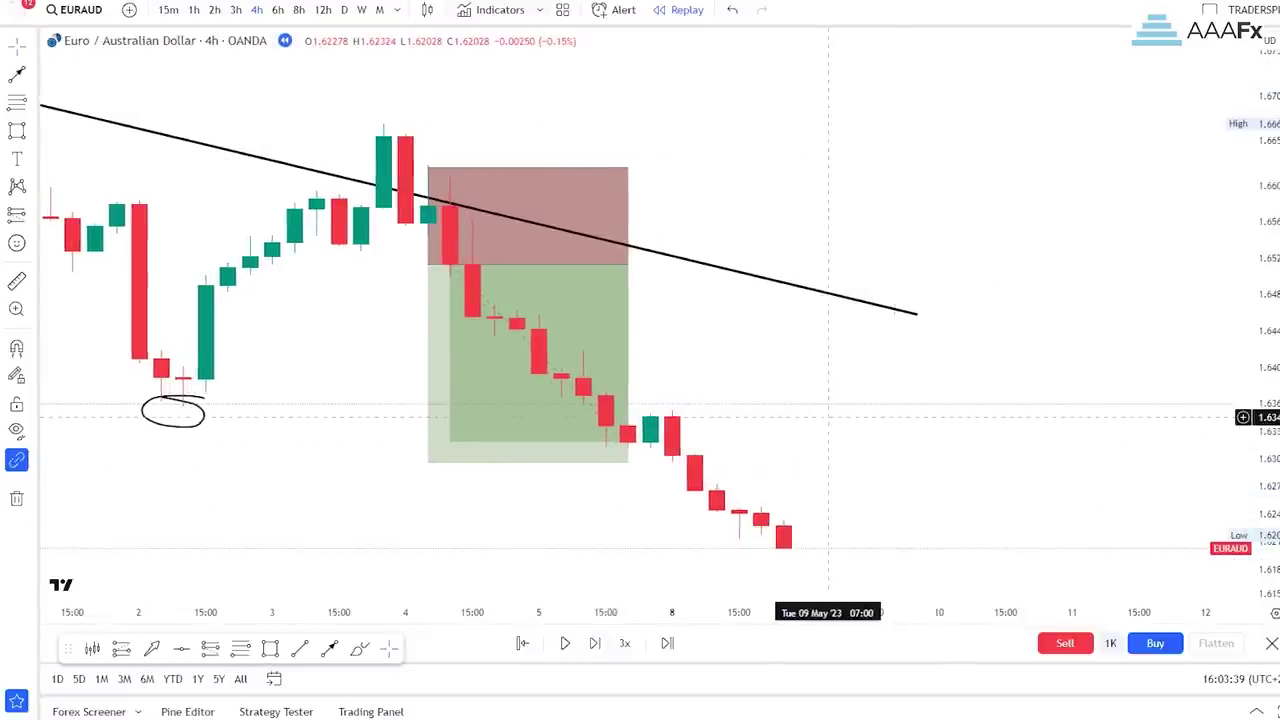
Step: Delete the short position from the chart
left_click_drag(829, 417, 1062, 371)
left_click(816, 141)
left_click(760, 52)
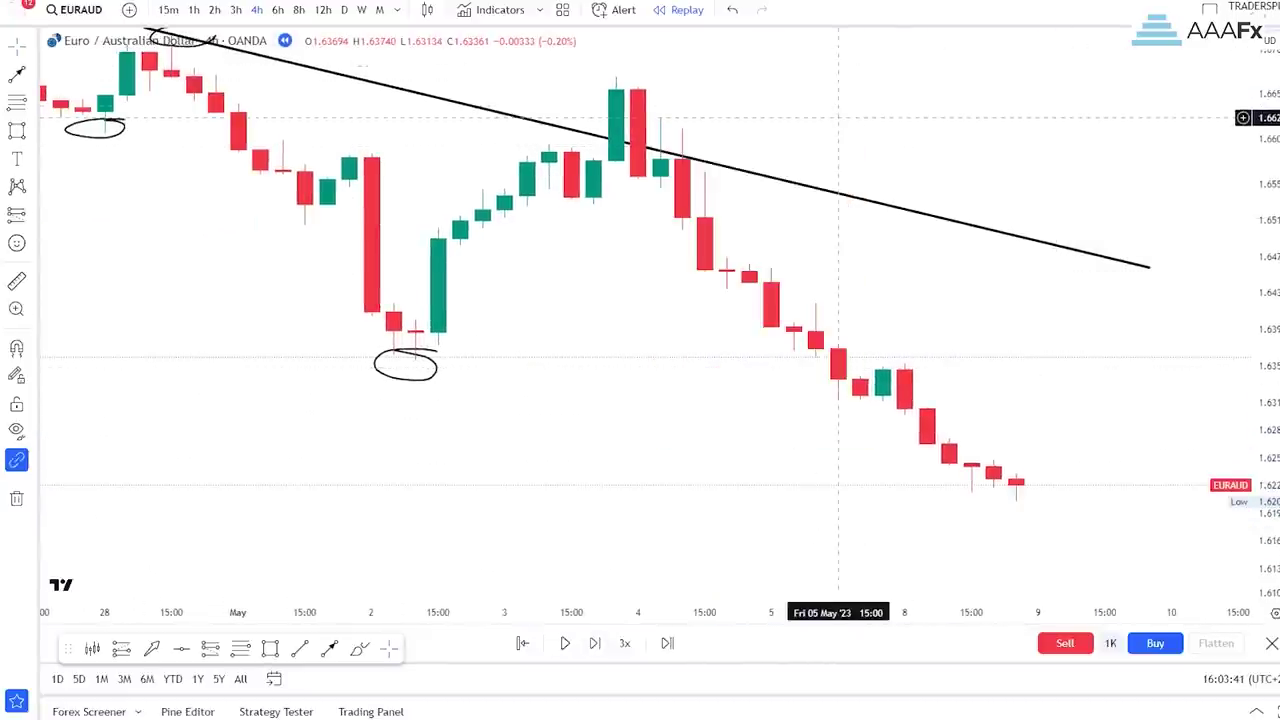
Step: Draw an arrow from 4 May 23:00 to the upper wick of the 4 May 11:00 candle at the trend line, and delete it
left_click_drag(839, 130, 1100, 245)
left_click_drag(1266, 485, 1266, 388)
scroll(991, 391, "up", 3)
left_click_drag(932, 192, 943, 226)
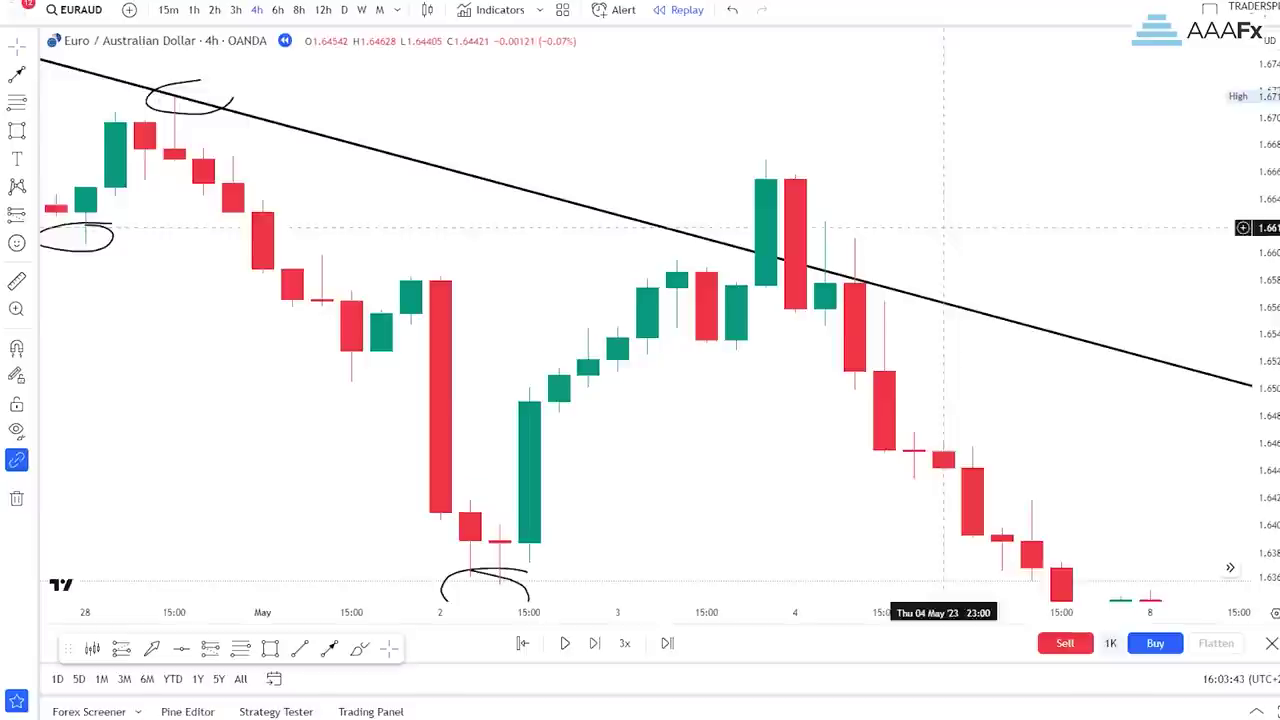
scroll(943, 226, "up", 2)
left_click_drag(1266, 438, 1266, 430)
scroll(1040, 285, "up", 4)
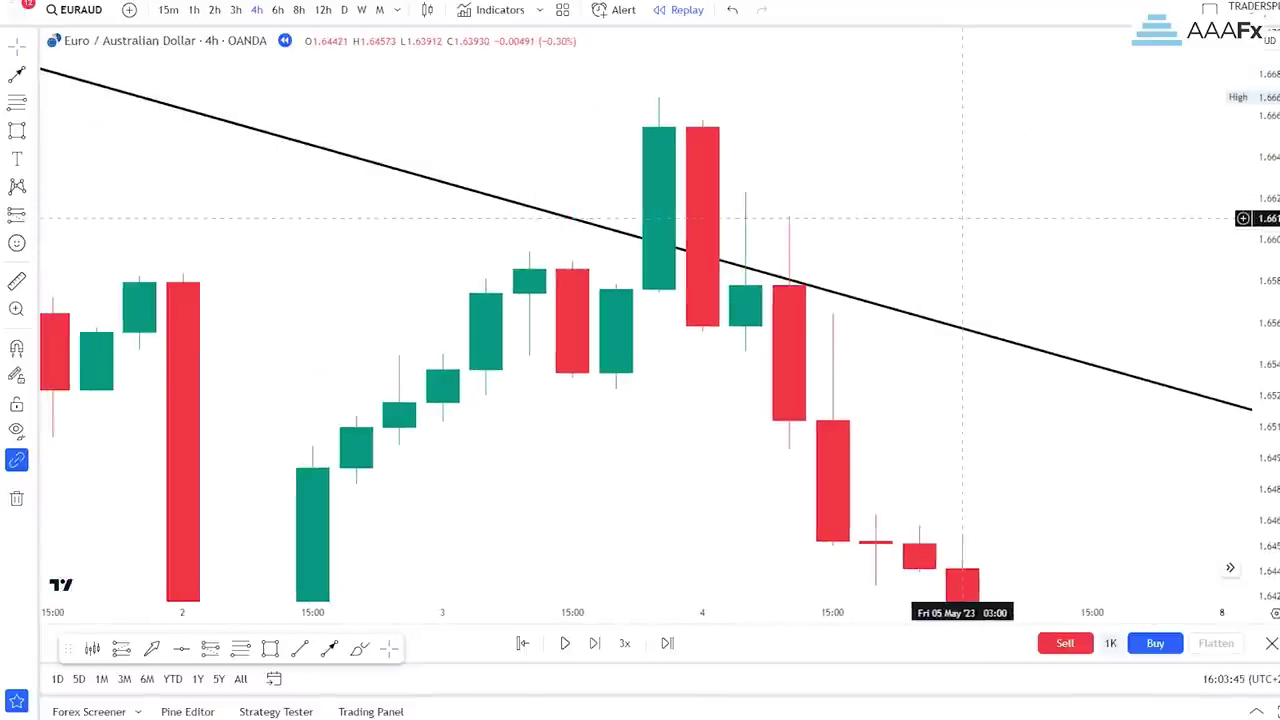
left_click(329, 648)
left_click(919, 171)
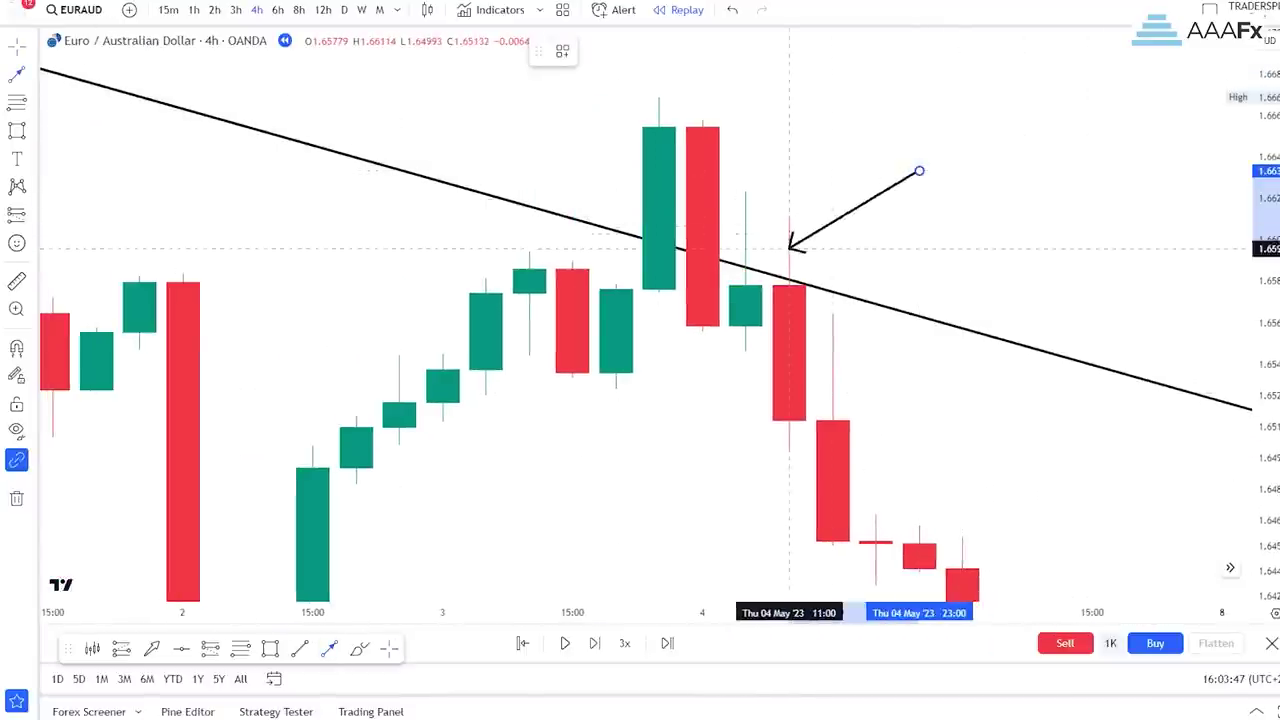
left_click(789, 273)
key("Delete")
Step: Draw an arrow from 4 May 23:00 to the upper wick of the green 4 May 07:00 candle, and remove it
left_click_drag(873, 128, 934, 160)
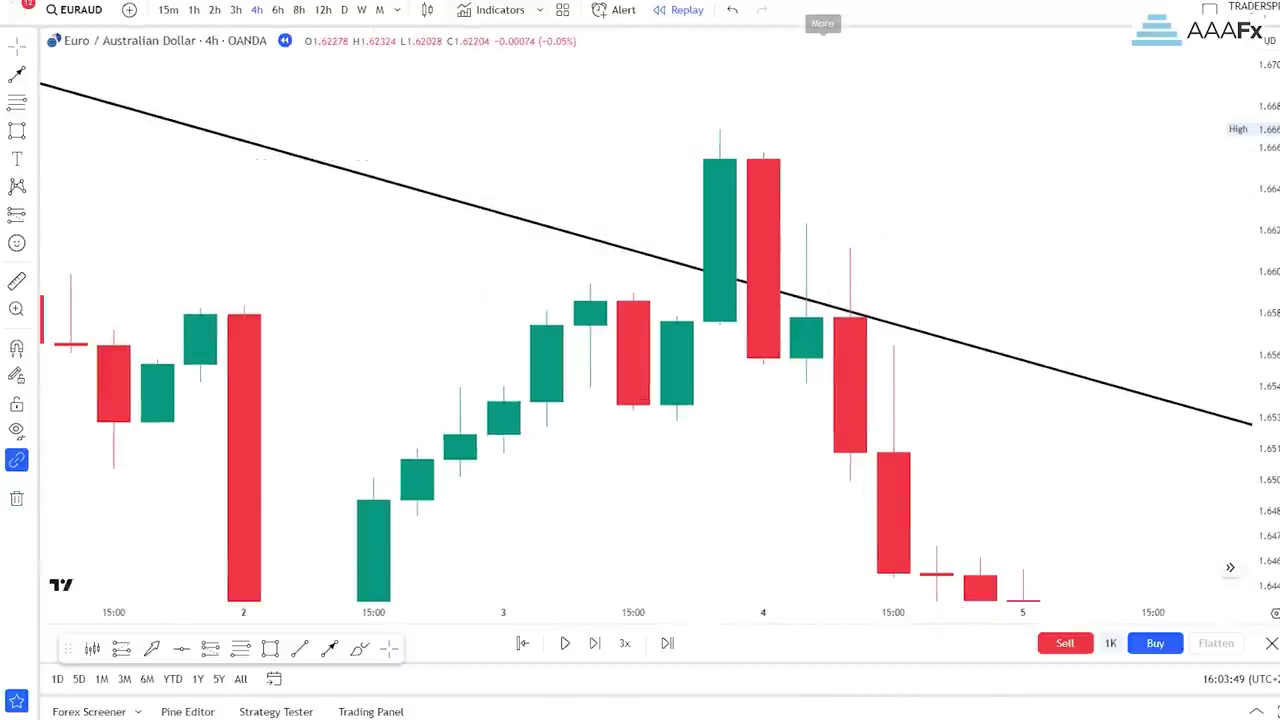
scroll(1131, 338, "up", 2)
left_click_drag(1265, 338, 1265, 208)
left_click(922, 192)
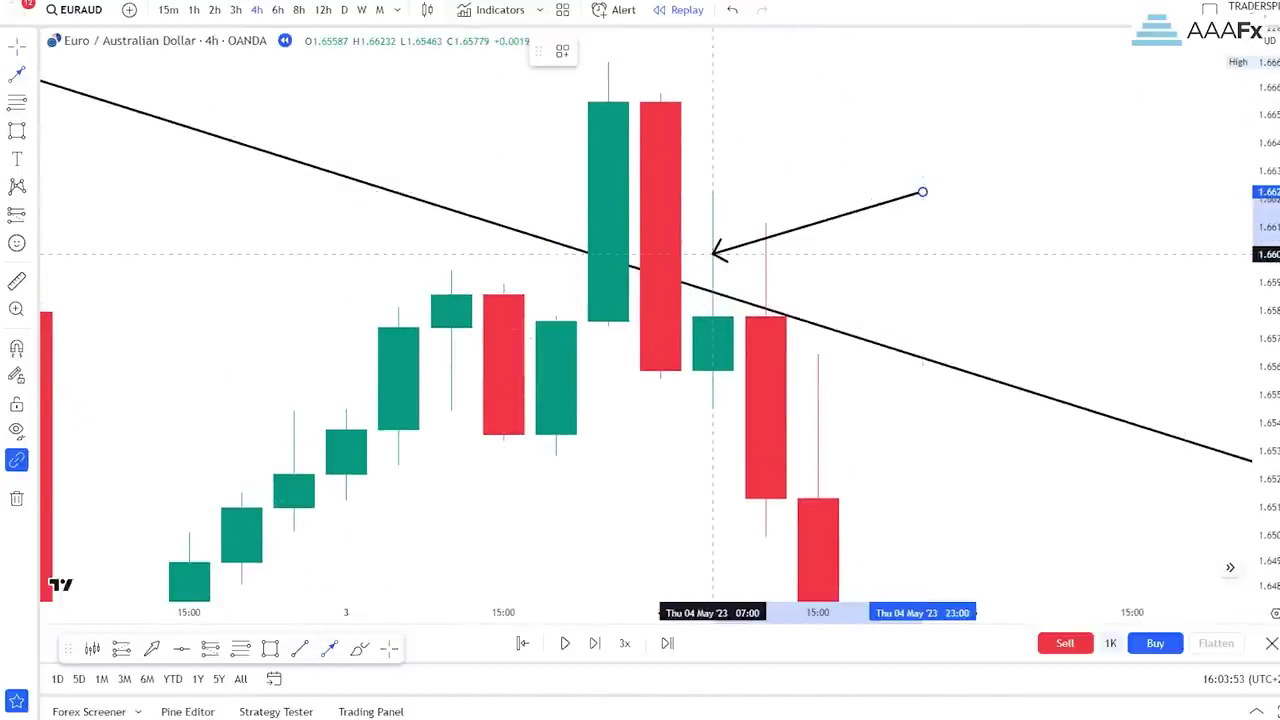
left_click(714, 254)
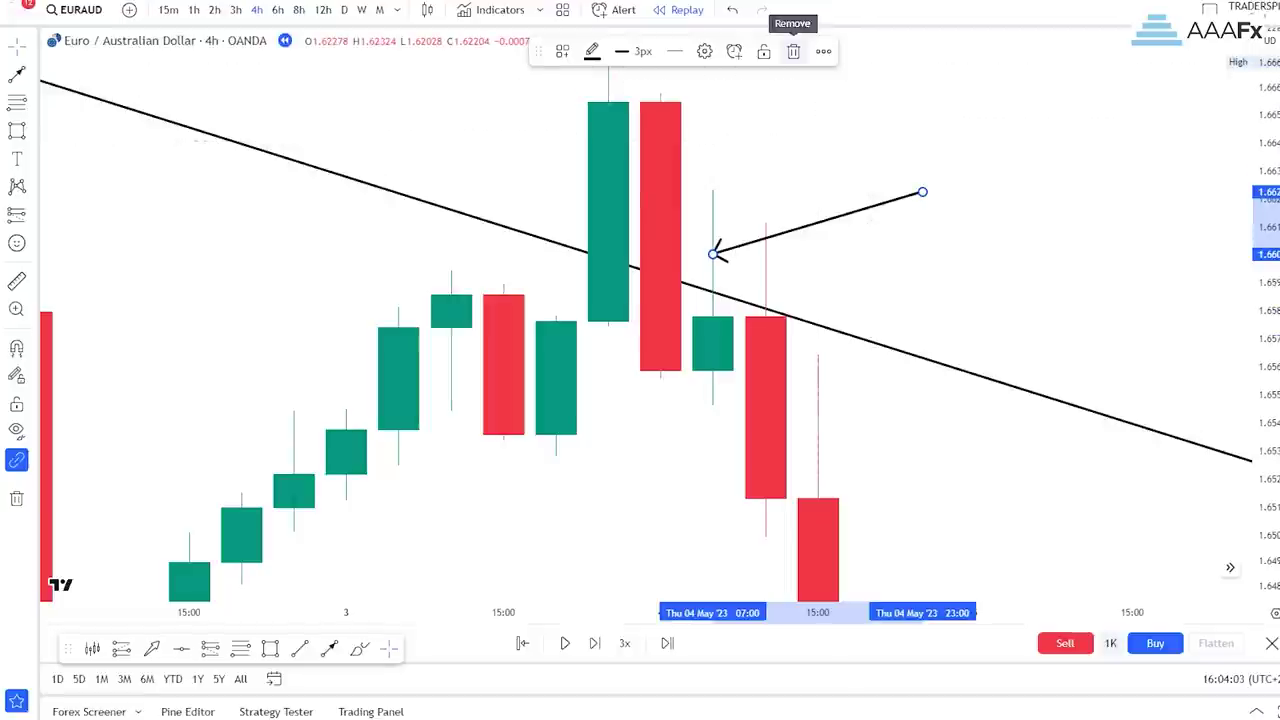
left_click(793, 51)
Step: Draw an arrow from 4 May 23:00 to the large red 4 May 03:00 candle above the trend line
scroll(1100, 270, "left", 5)
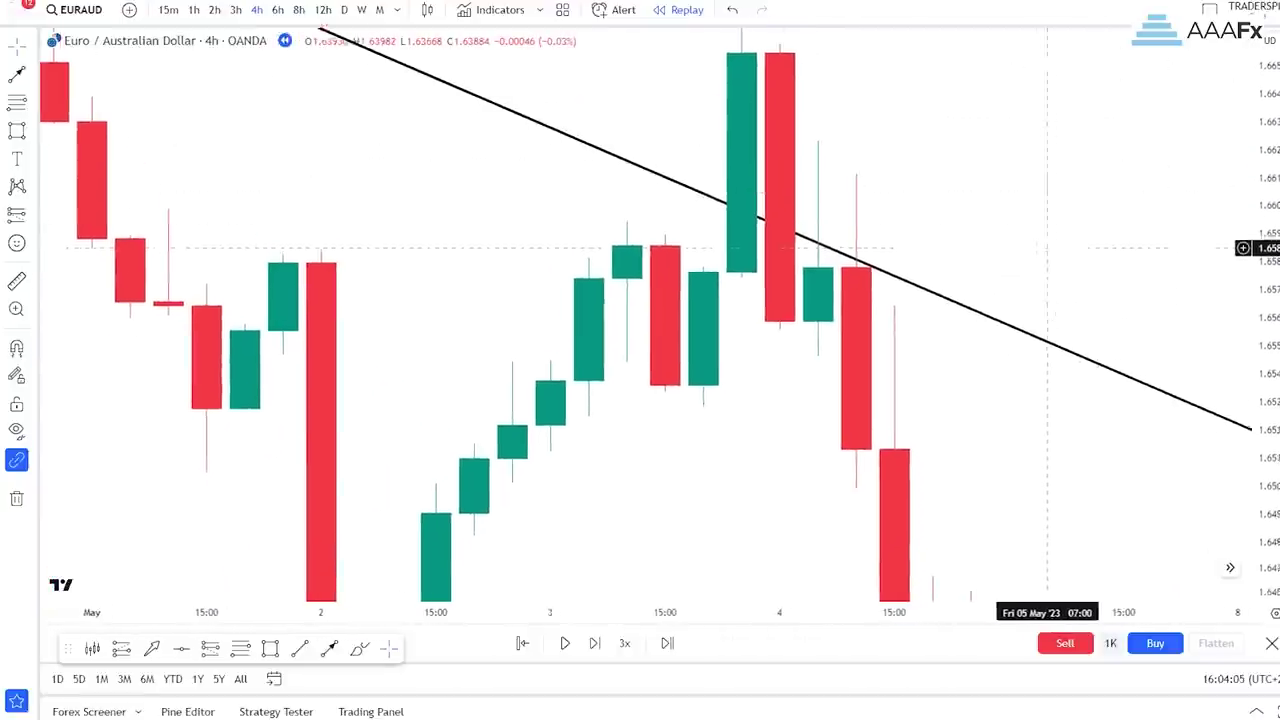
left_click_drag(1047, 248, 1032, 197)
left_click_drag(1264, 94, 1264, 298)
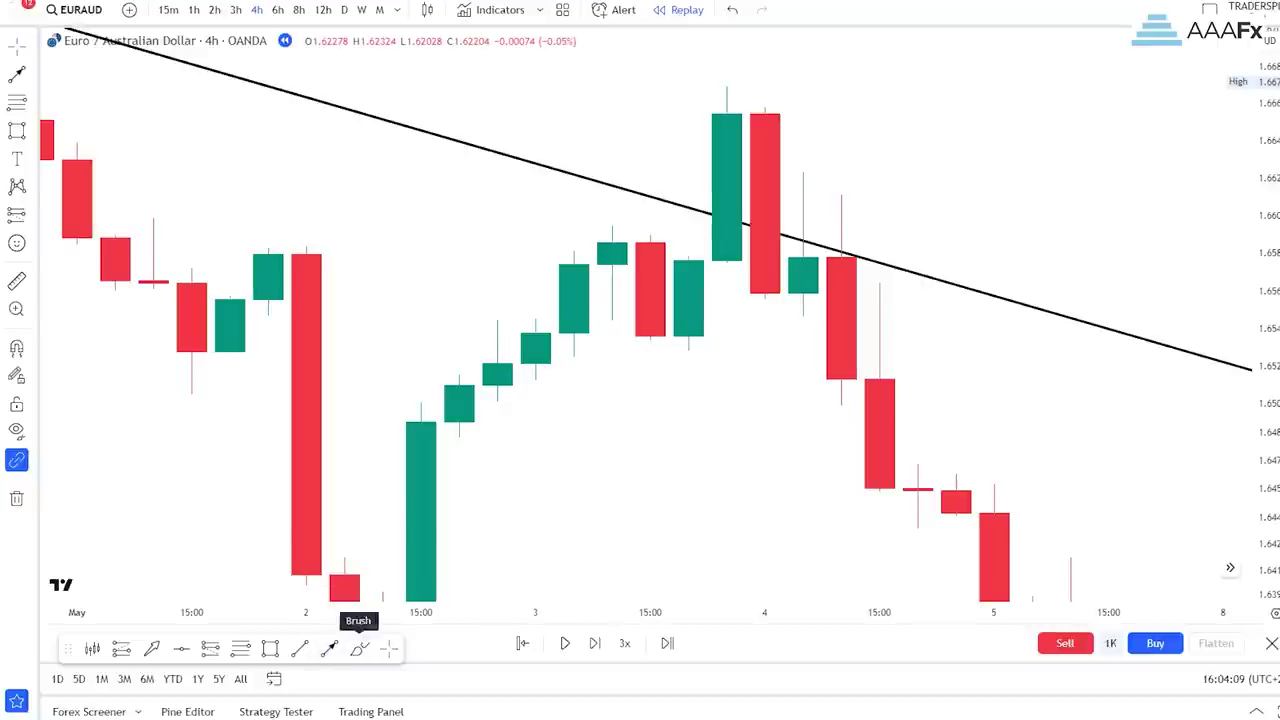
left_click_drag(687, 522, 614, 537)
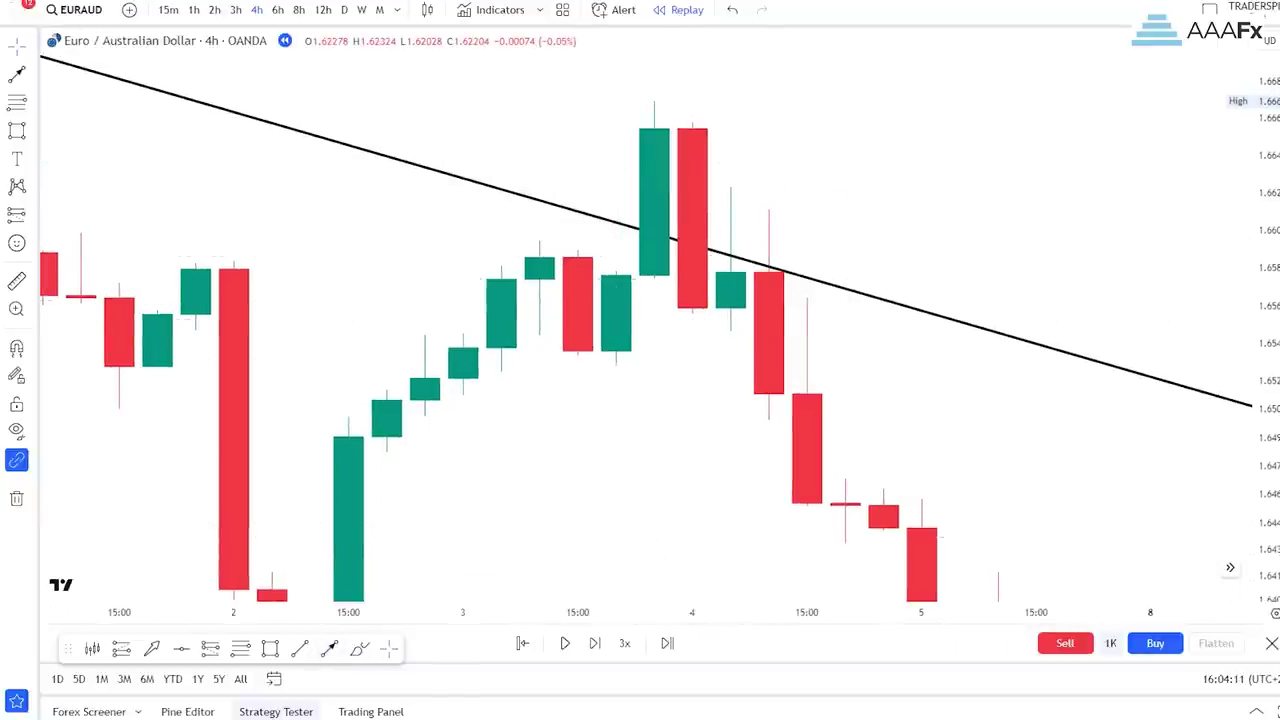
left_click(329, 649)
left_click(883, 118)
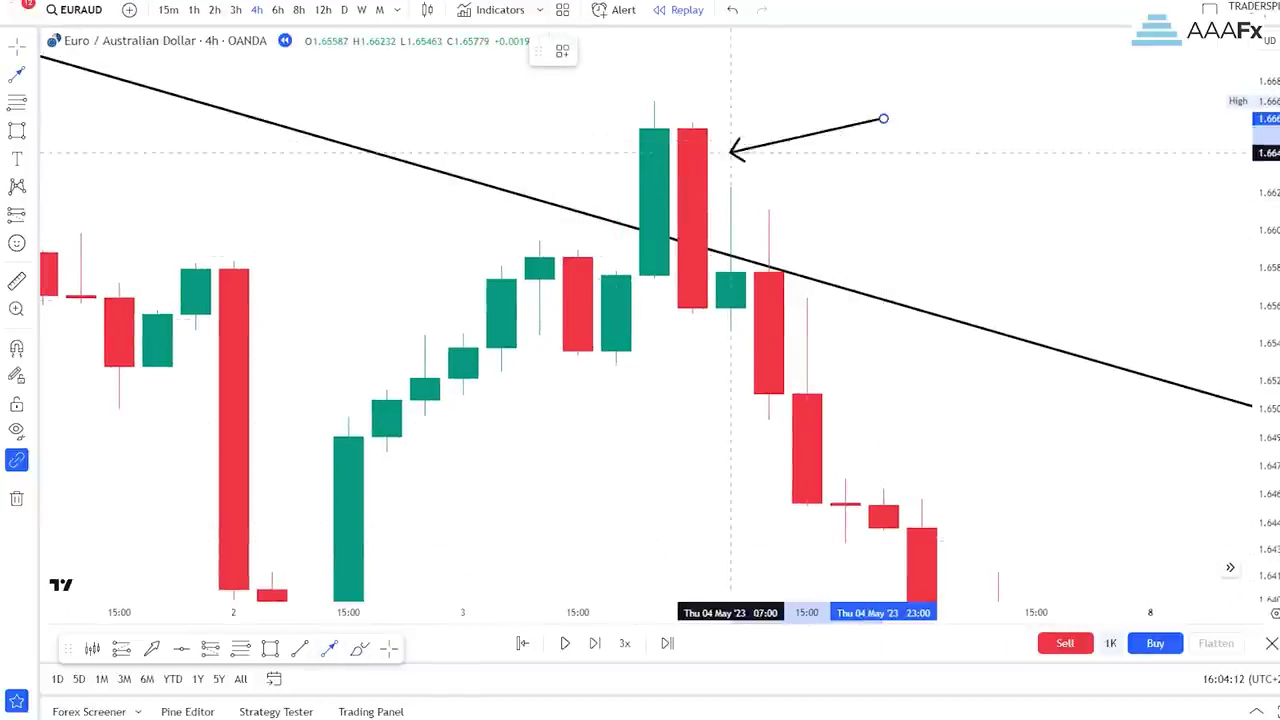
left_click(692, 165)
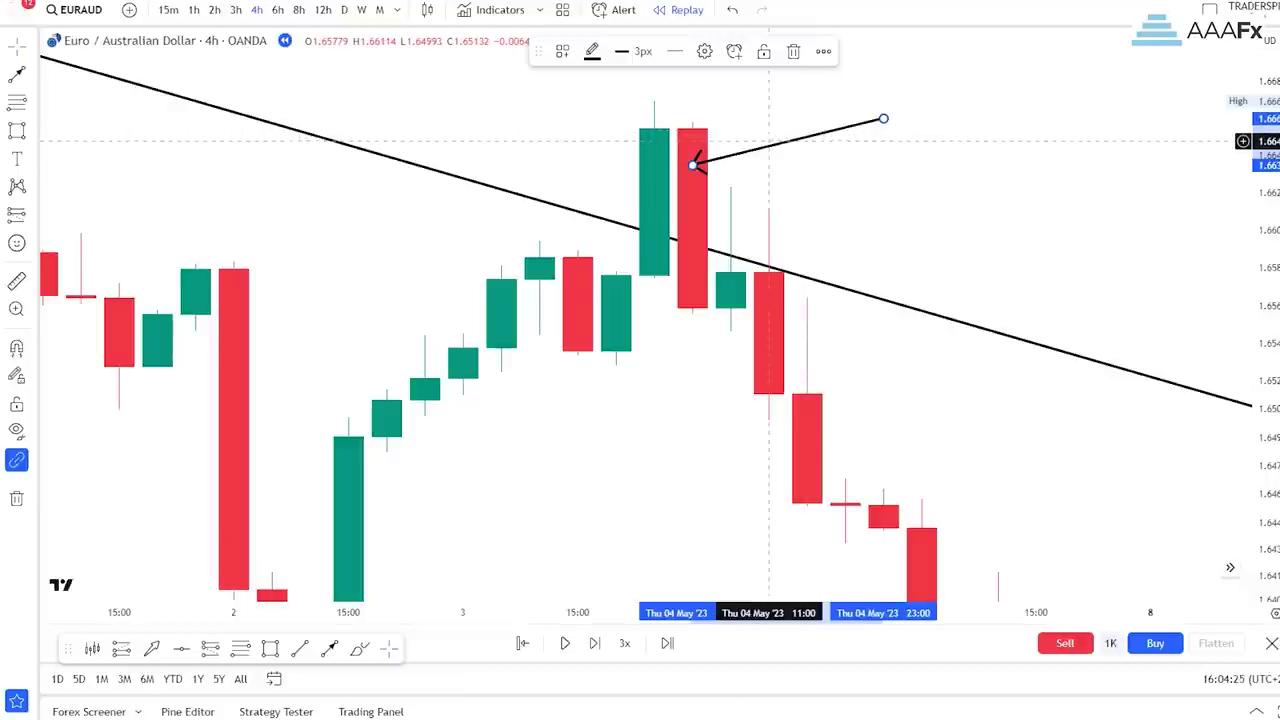
Step: Move the arrow onto the large green 3 May 23:00 candle crossing the trend line, and delete it
mouse_move(769, 141)
left_mouse_down()
mouse_move(769, 186)
mouse_move(770, 151)
mouse_move(693, 150)
mouse_move(807, 180)
mouse_move(769, 184)
mouse_move(807, 194)
mouse_move(769, 191)
left_mouse_up()
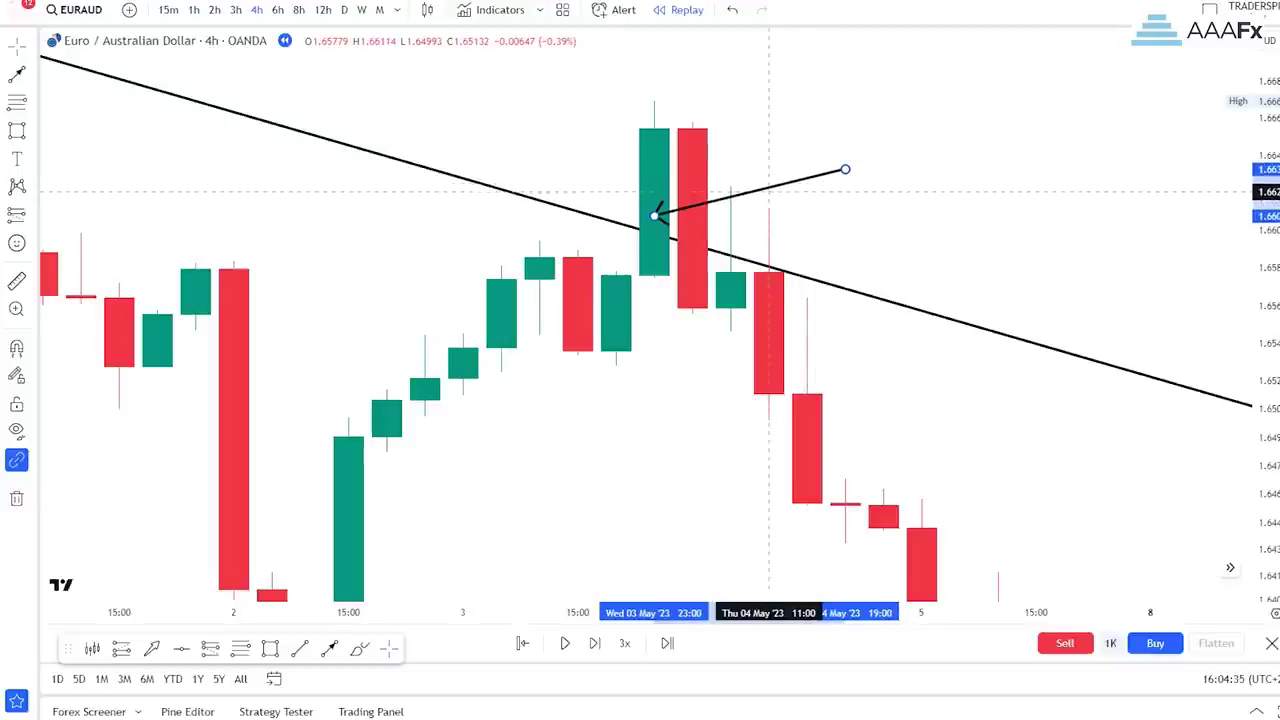
left_click_drag(769, 191, 769, 191)
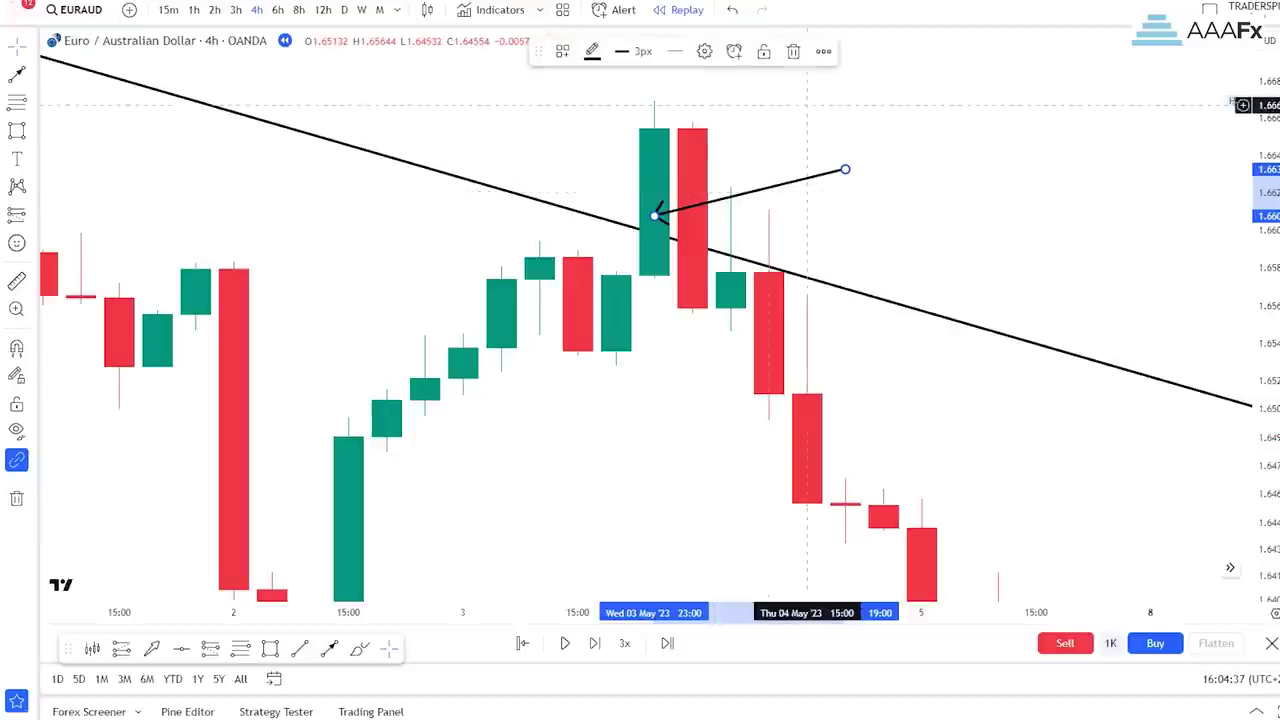
key("Delete")
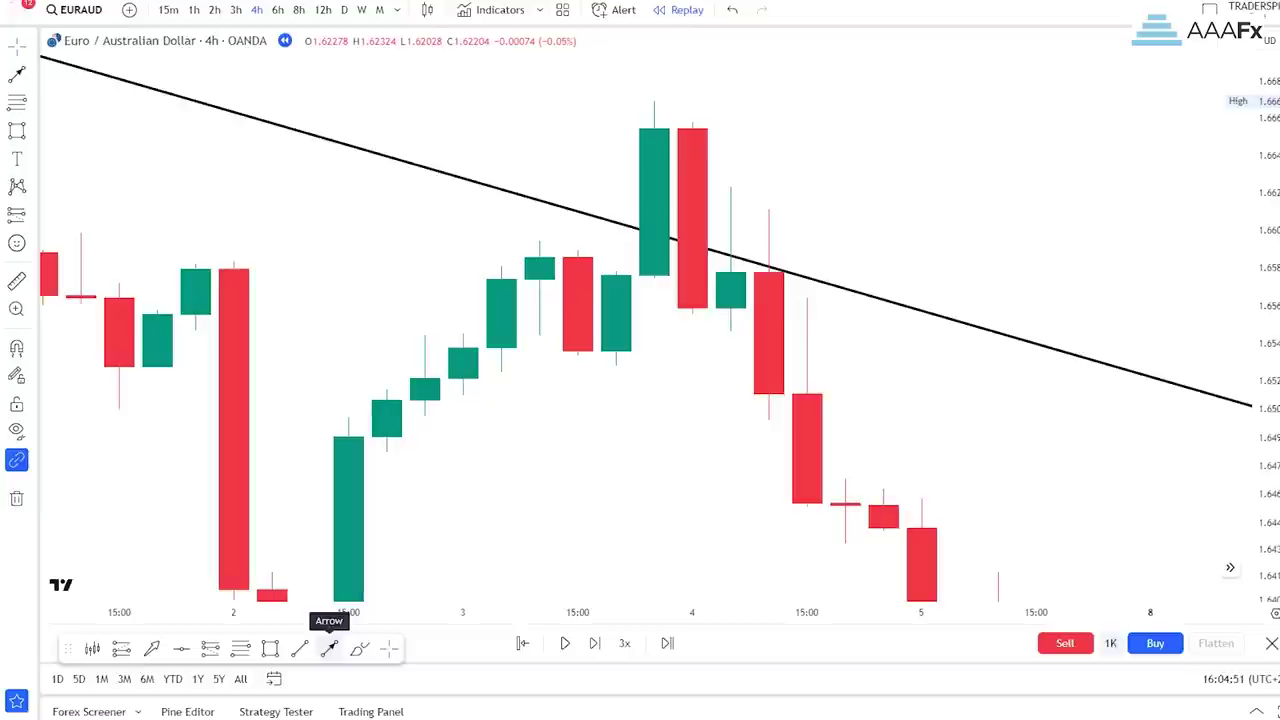
Step: Draw an arrow from 5 May 03:00 to the upper body of the red 4 May 11:00 candle, just below the trend line
left_click_drag(655, 479, 630, 471)
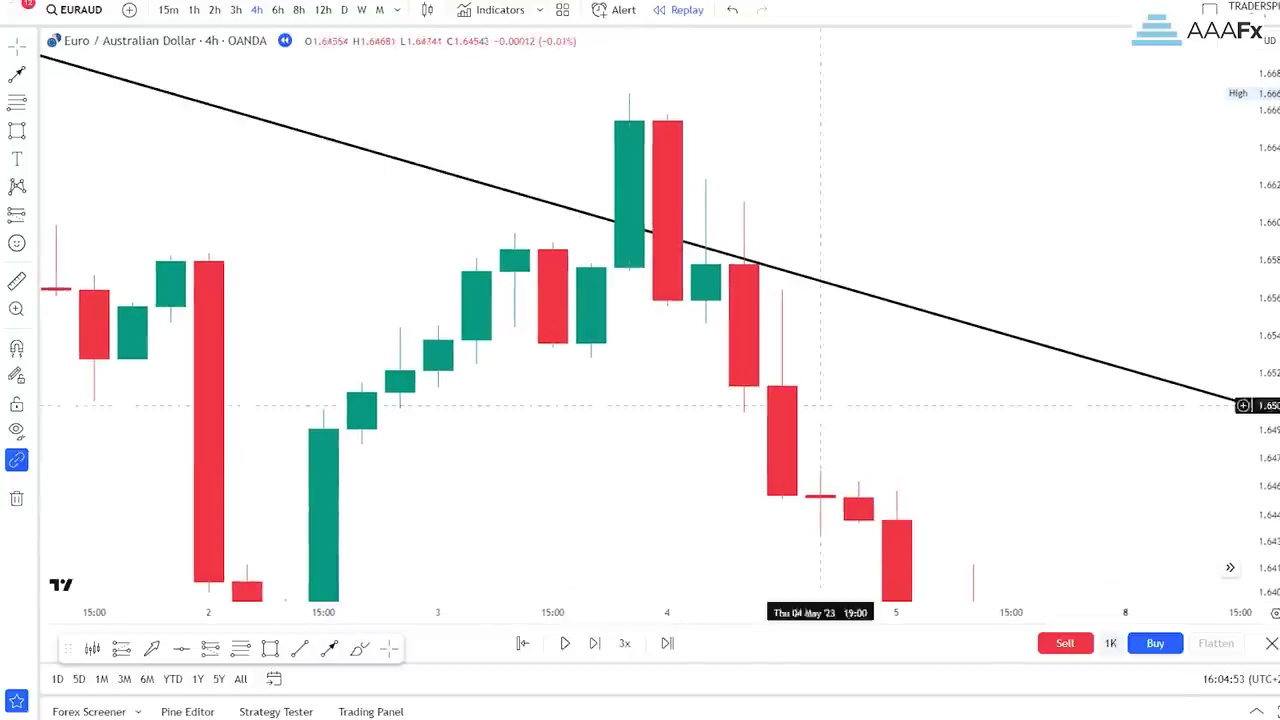
scroll(880, 299, "up", 3)
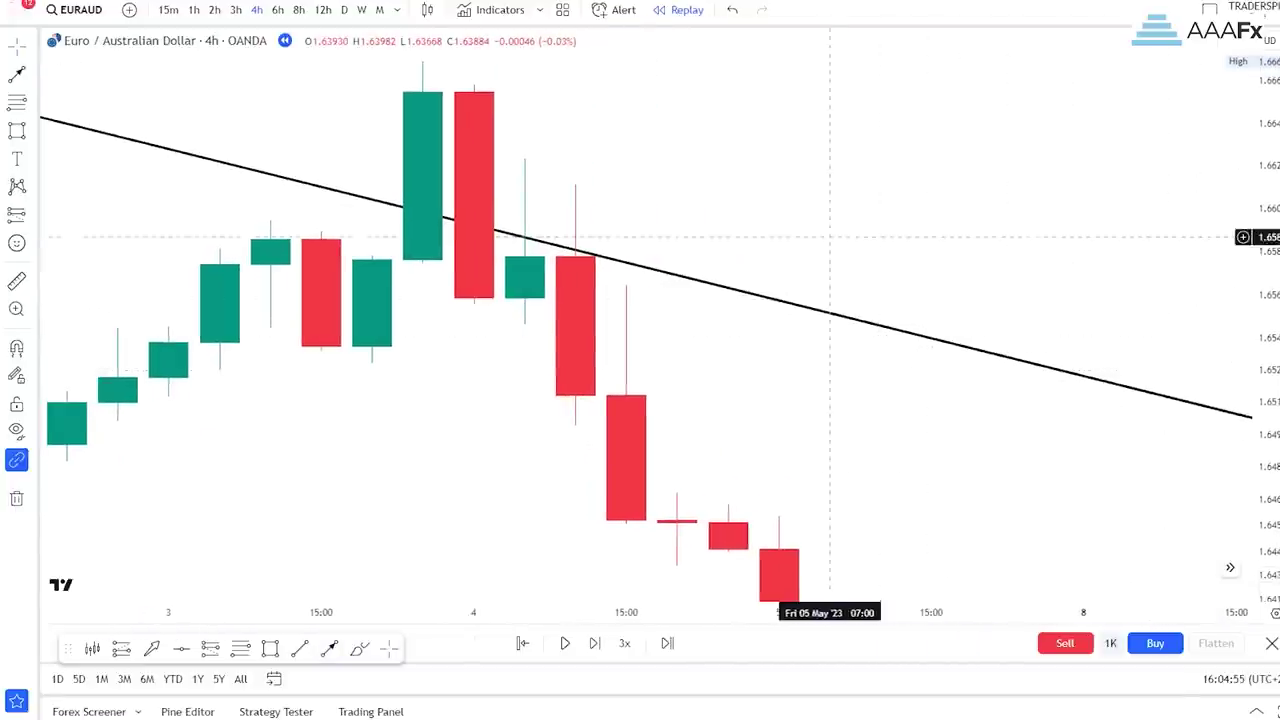
scroll(880, 299, "left", 3)
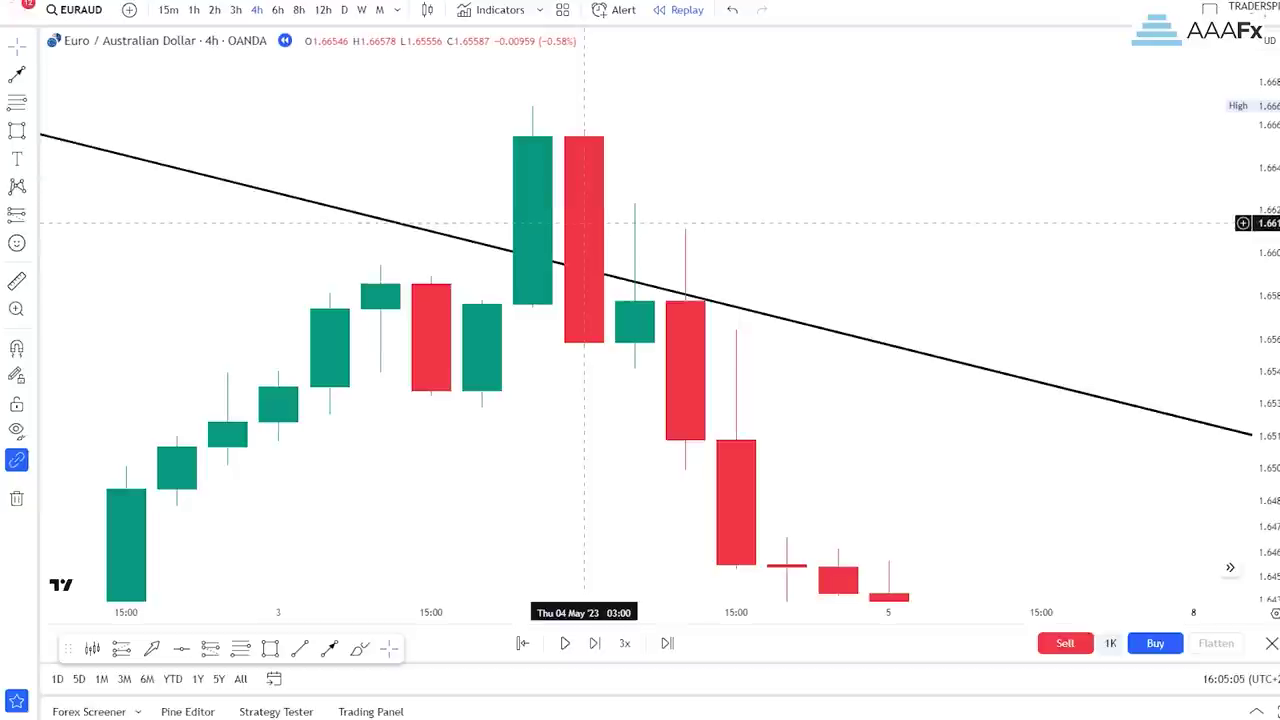
left_click(888, 267)
left_click(690, 297)
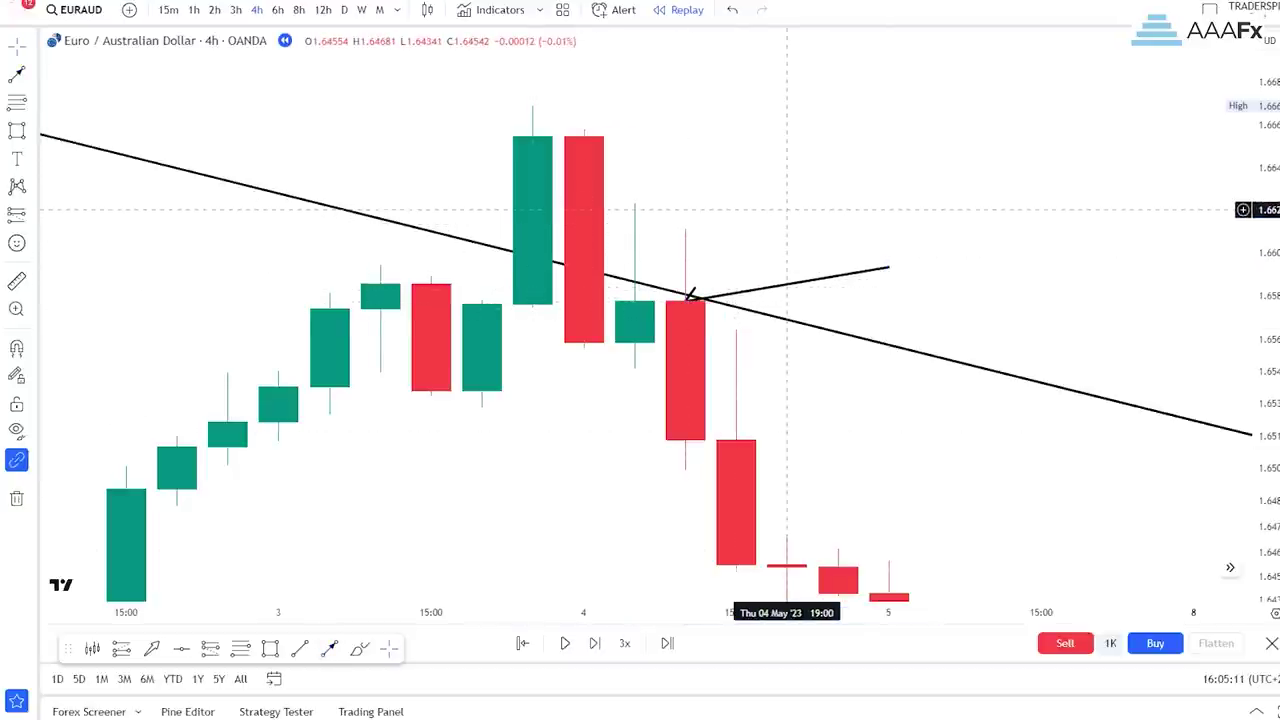
mouse_move(787, 283)
left_mouse_down()
mouse_move(788, 233)
mouse_move(736, 270)
mouse_move(736, 150)
mouse_move(685, 155)
mouse_move(745, 320)
mouse_move(790, 320)
left_mouse_up()
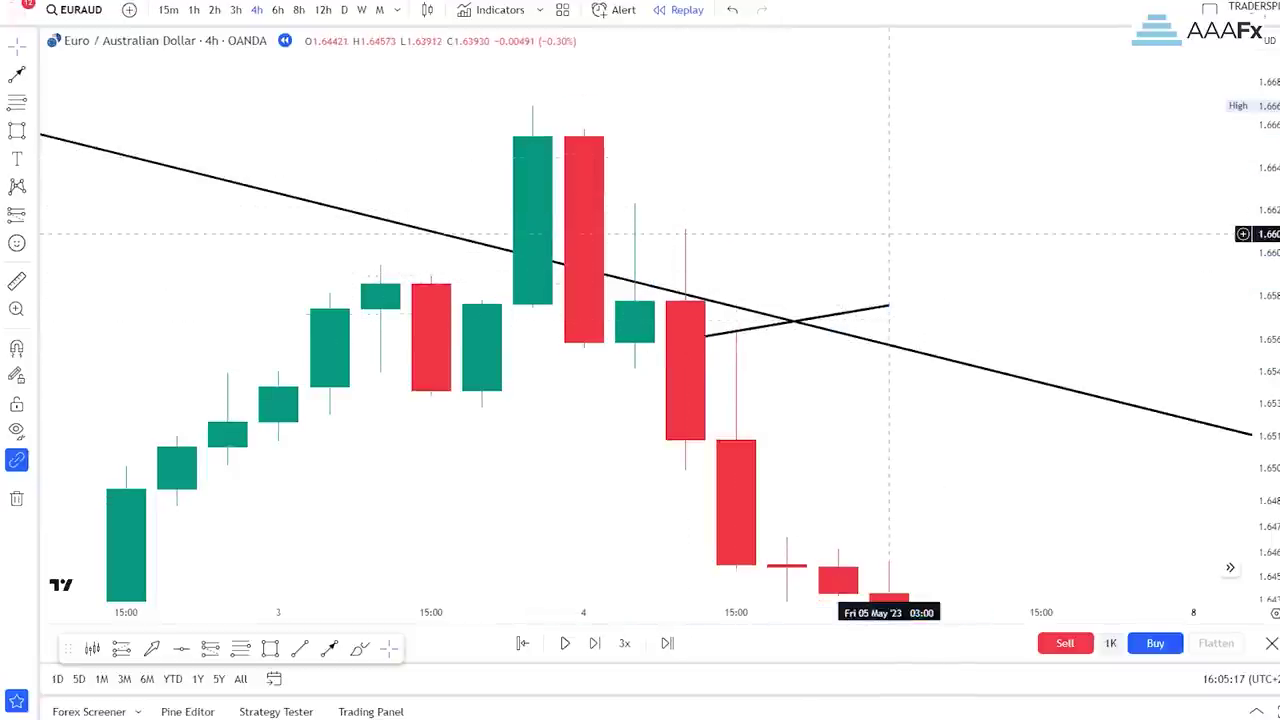
left_click(686, 339)
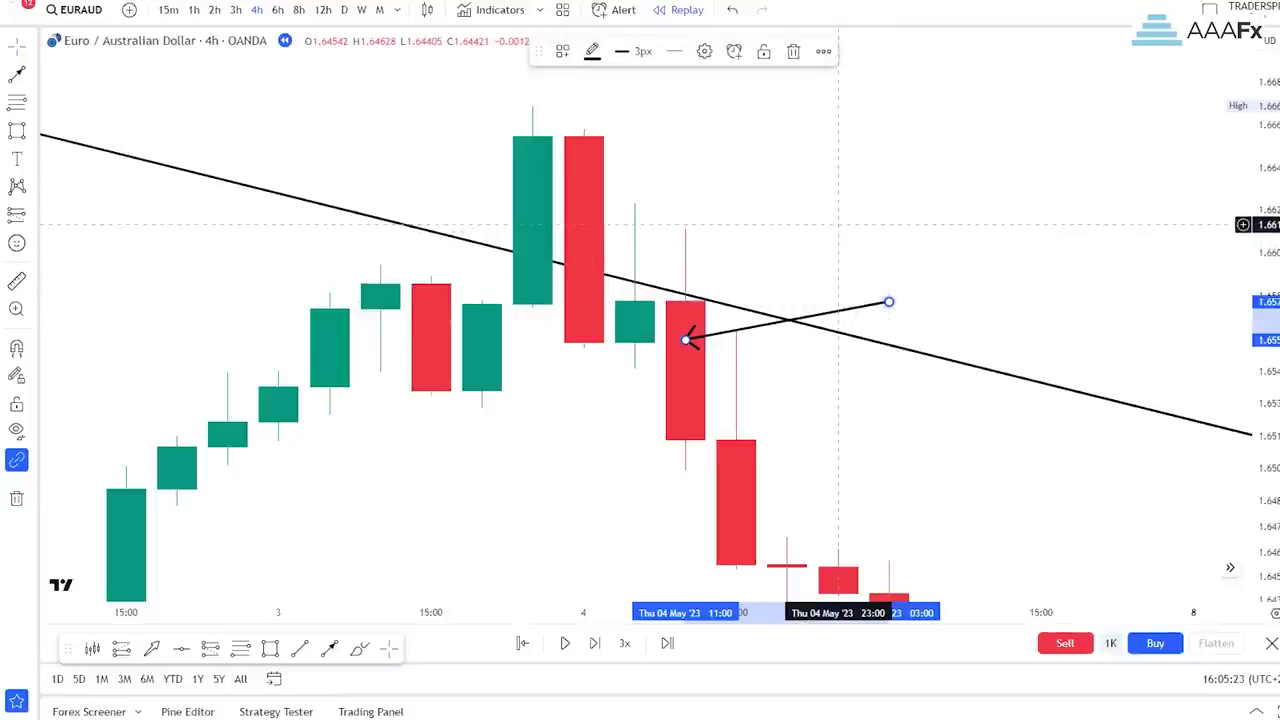
Step: Shift the arrow slightly upward so it points near the open of the red 4 May 11:00 candle
left_click_drag(940, 222, 891, 146)
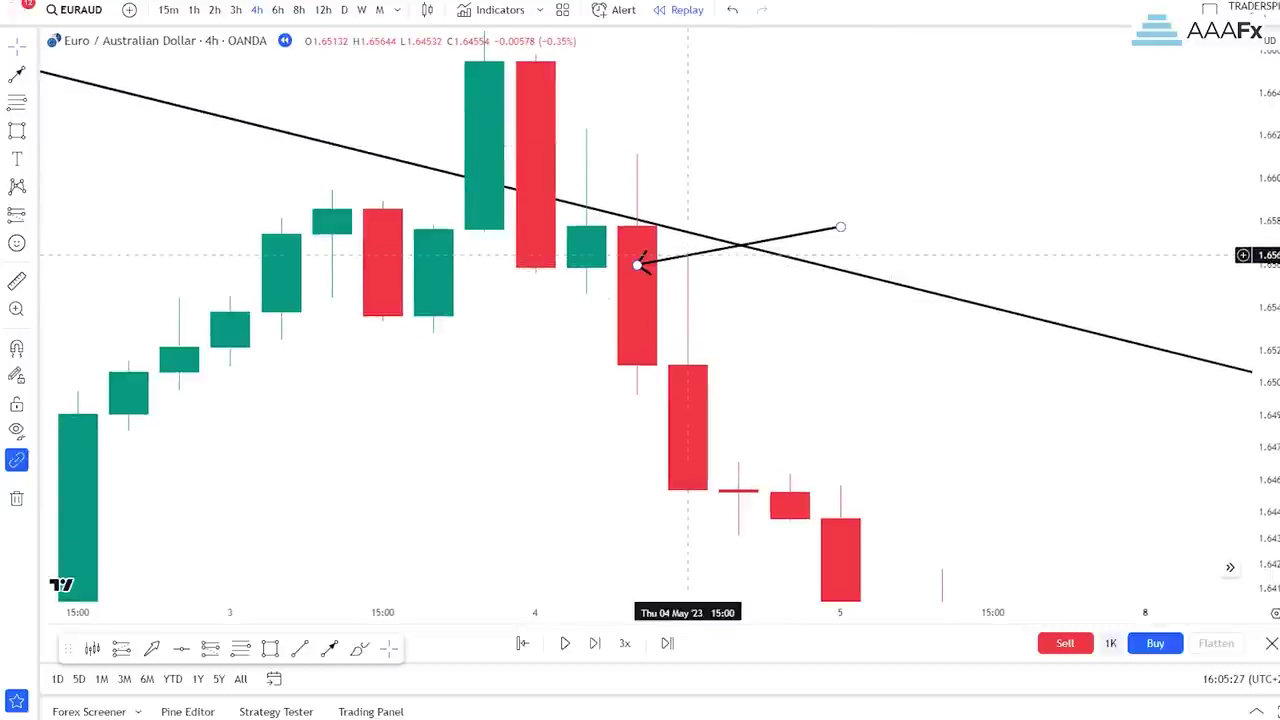
mouse_move(638, 264)
left_mouse_down()
mouse_move(638, 237)
mouse_move(638, 254)
left_mouse_up()
left_click_drag(738, 182, 814, 272)
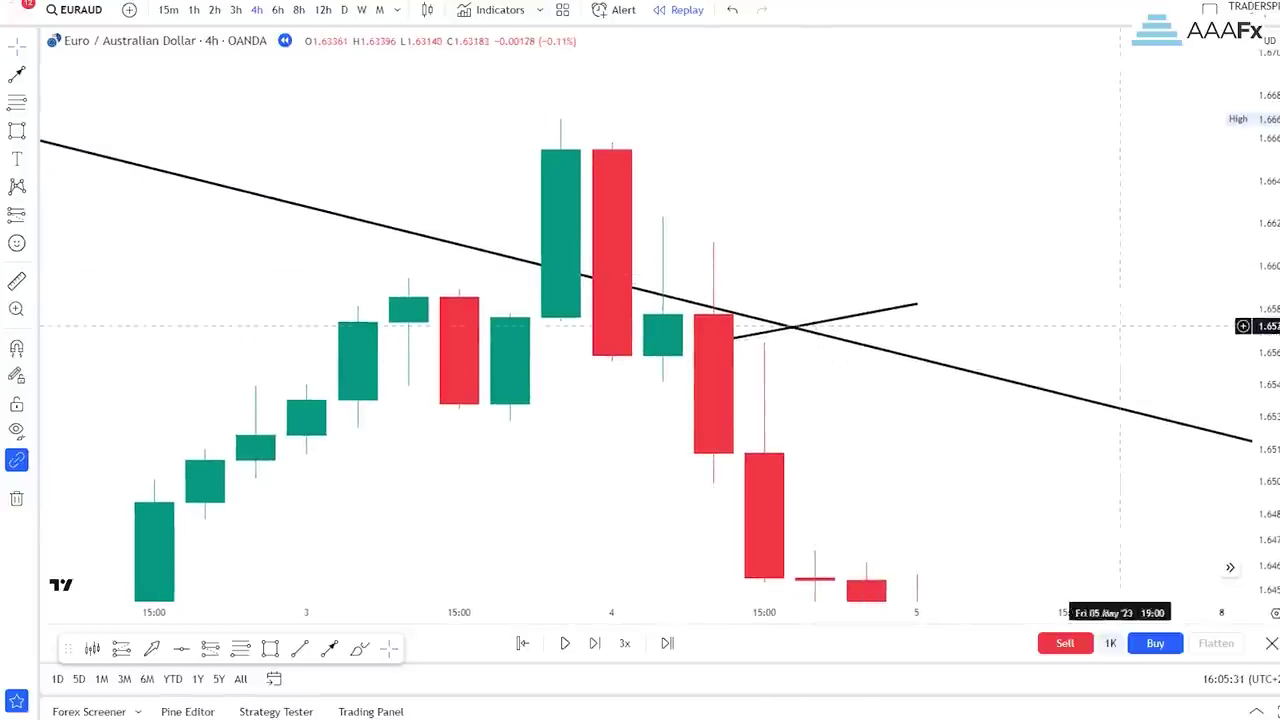
left_click_drag(1267, 378, 1267, 334)
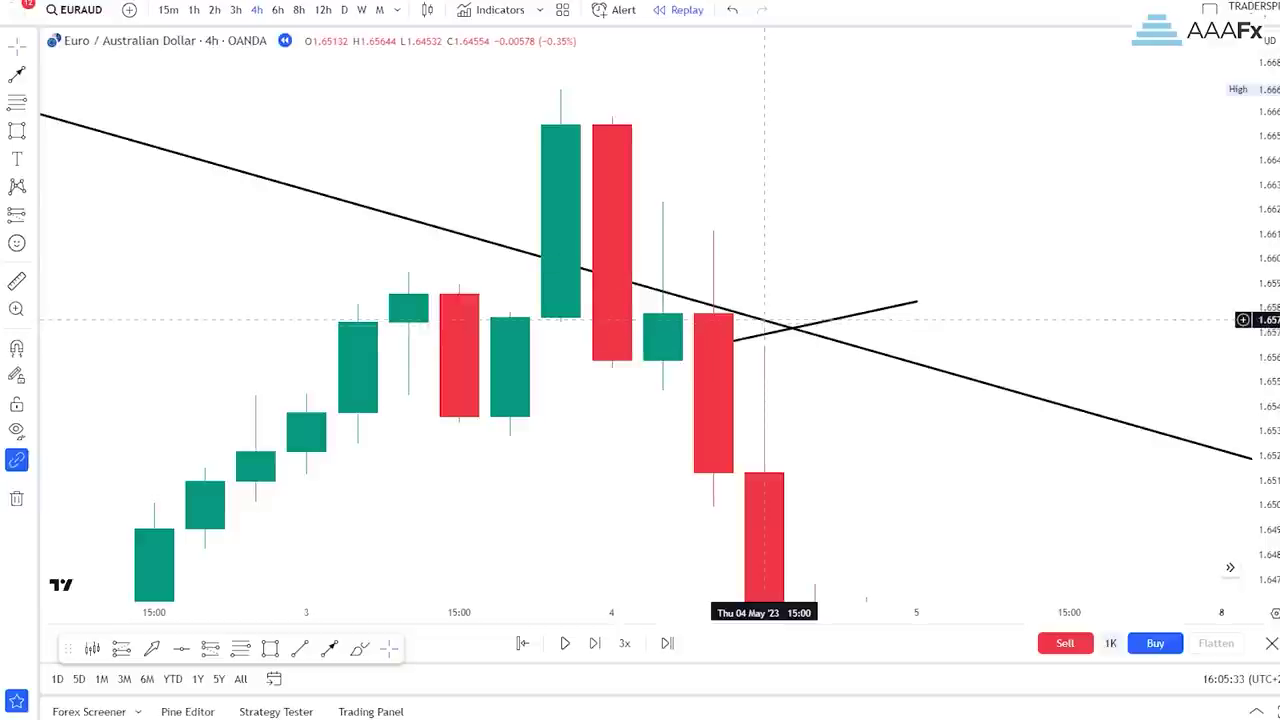
mouse_move(713, 345)
left_mouse_down()
mouse_move(663, 149)
mouse_move(563, 166)
mouse_move(713, 323)
left_mouse_up()
left_click_drag(815, 306, 815, 316)
left_click(917, 226)
Step: Draw a rectangle around the two large candles crossing the trend line, from 3 May 19:00 to 4 May 07:00
scroll(917, 226, "down", 4)
left_click_drag(1266, 300, 1266, 432)
left_click_drag(1099, 561, 938, 420)
scroll(1057, 514, "down", 3)
left_click_drag(1099, 483, 746, 310)
scroll(918, 373, "down", 3)
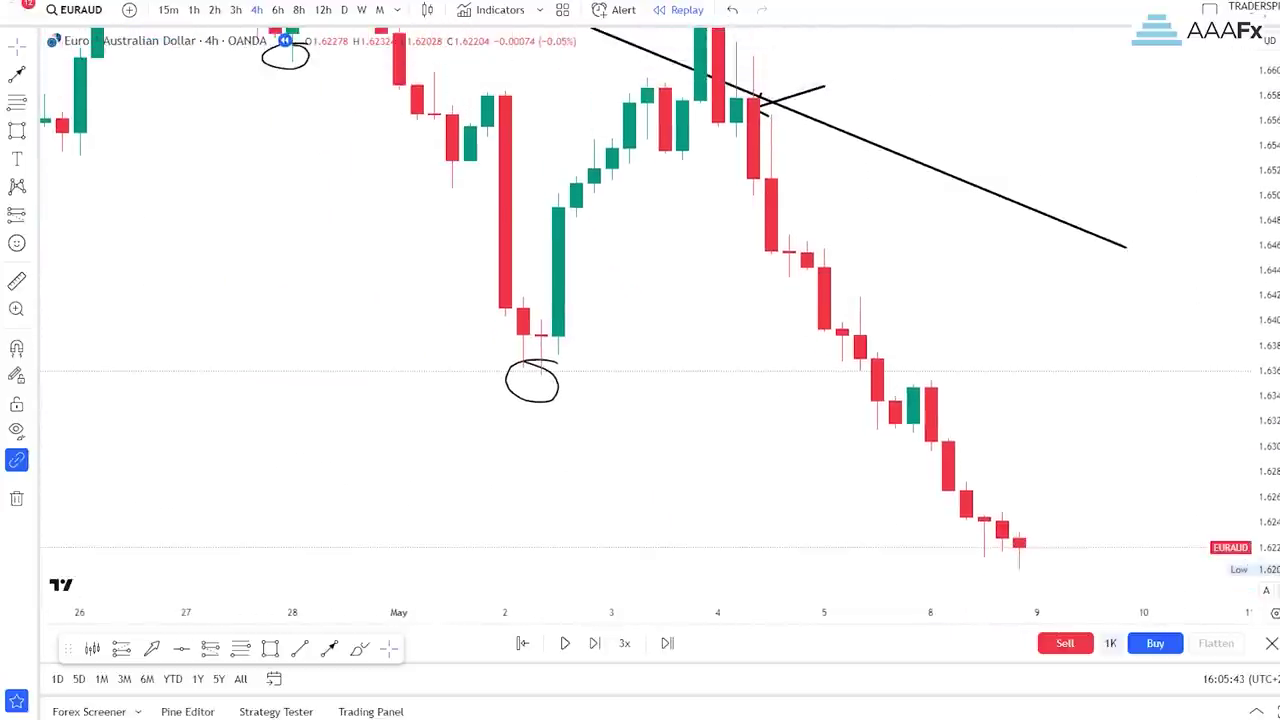
left_click_drag(1090, 355, 1049, 366)
scroll(940, 390, "up", 1)
left_click_drag(910, 408, 965, 497)
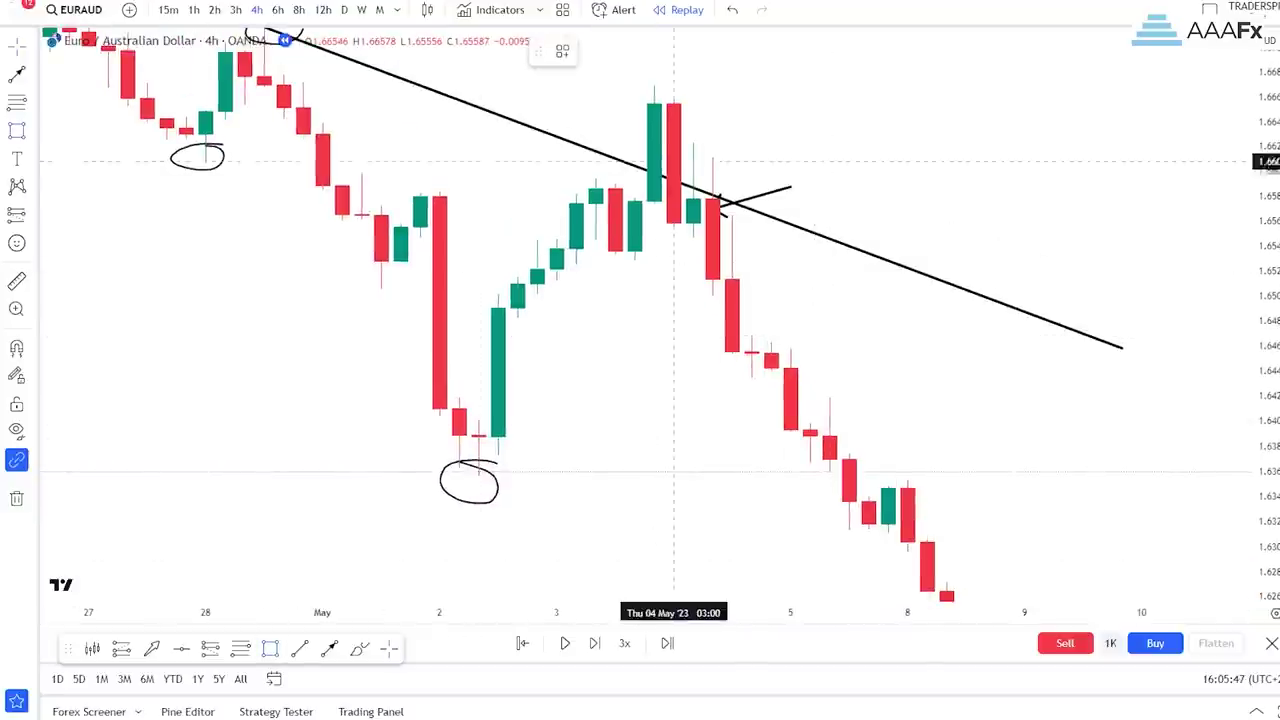
mouse_move(634, 85)
left_mouse_down()
mouse_move(634, 162)
mouse_move(710, 235)
mouse_move(693, 225)
left_mouse_up()
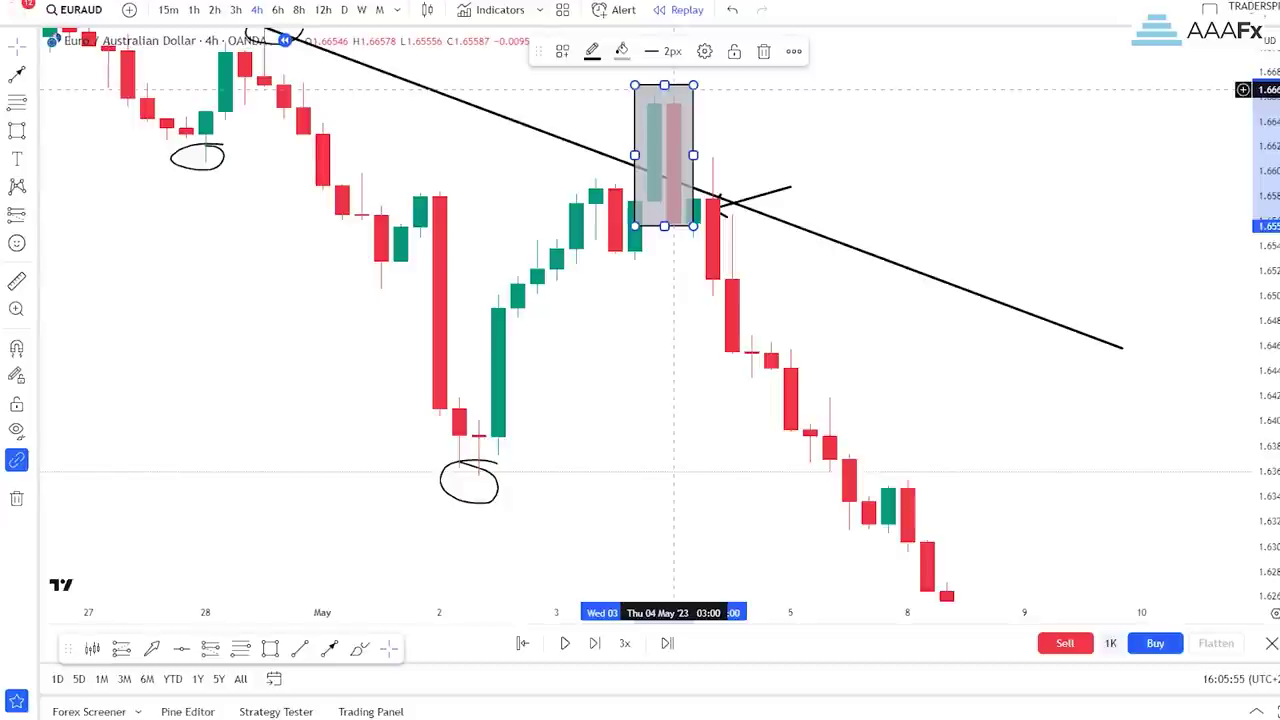
left_click(848, 291)
Step: Draw an arrow along the price decline from 4 May 15:00 down to the circled swing low's level at 5 May 19:00
left_click_drag(985, 612, 930, 612)
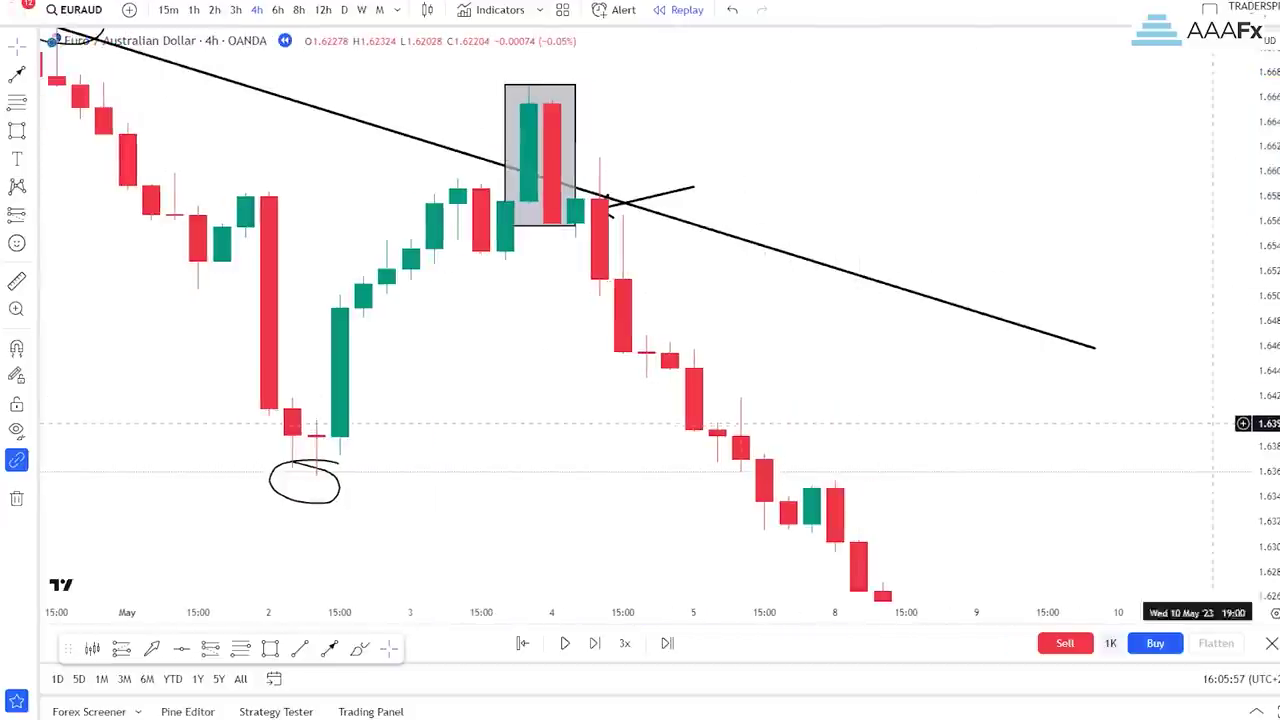
left_click_drag(1268, 430, 1268, 335)
mouse_move(623, 226)
left_mouse_down()
mouse_move(737, 406)
mouse_move(790, 525)
left_mouse_up()
left_click_drag(895, 207, 863, 265)
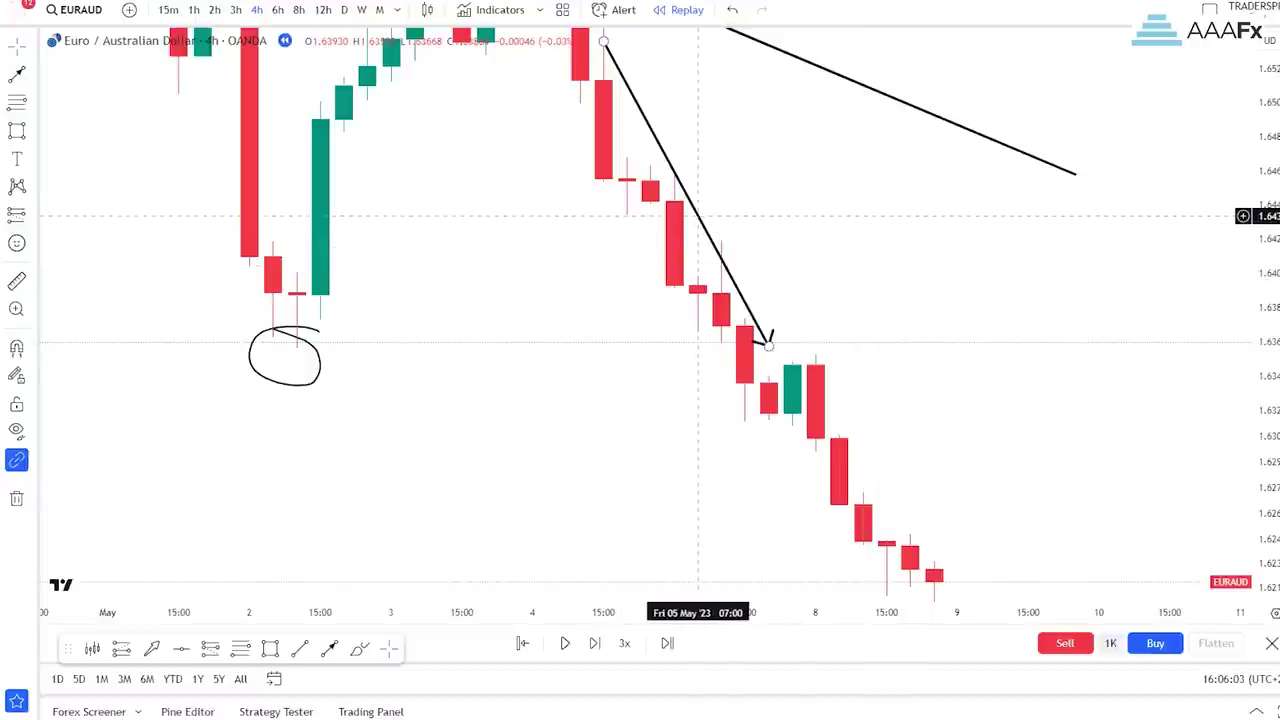
scroll(905, 280, "down", 2)
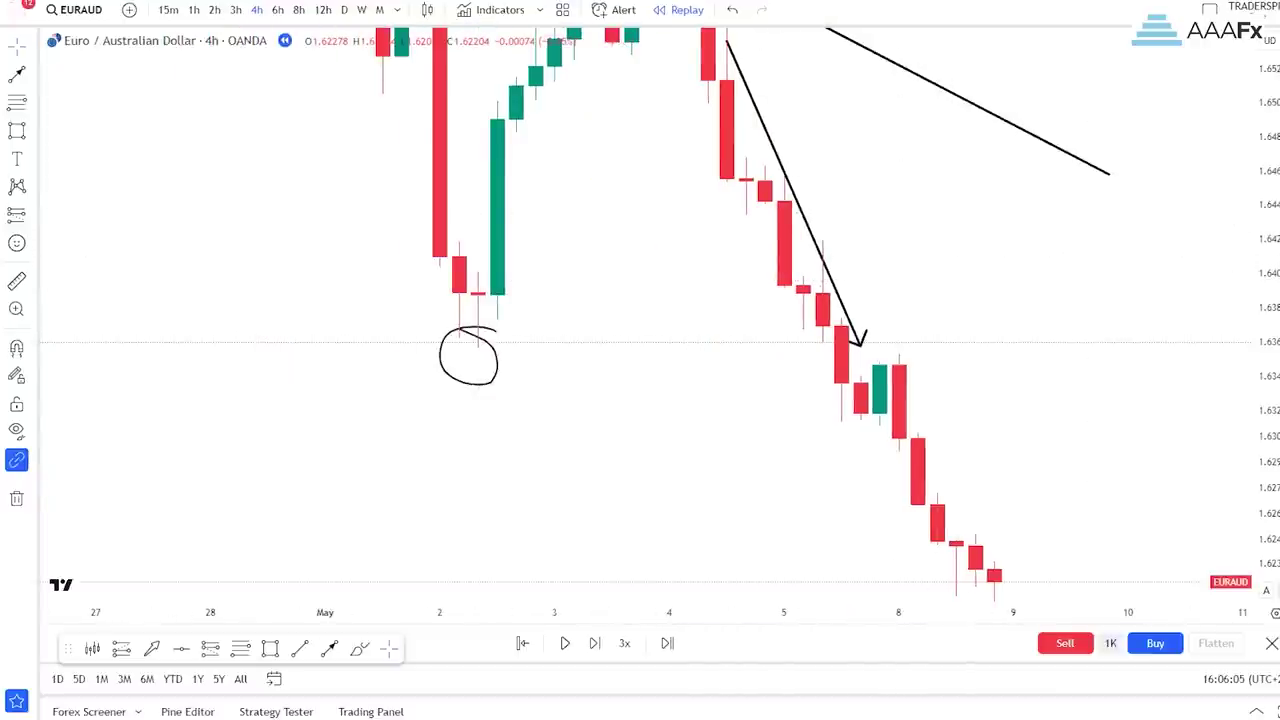
left_click_drag(1264, 235, 1264, 315)
left_click_drag(1127, 257, 1099, 285)
scroll(700, 290, "right", 3)
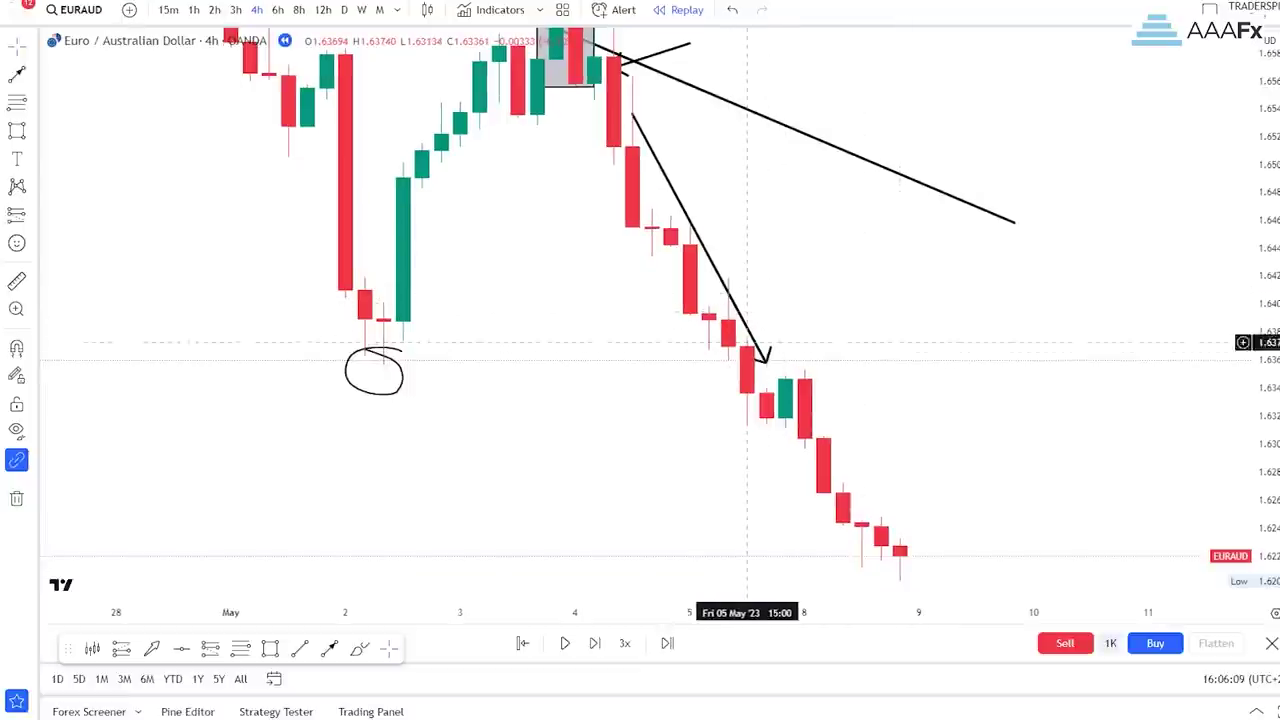
Step: Extend the decline arrow's tip down to 8 May 07:00, and remove the arrow
left_click_drag(766, 358, 822, 445)
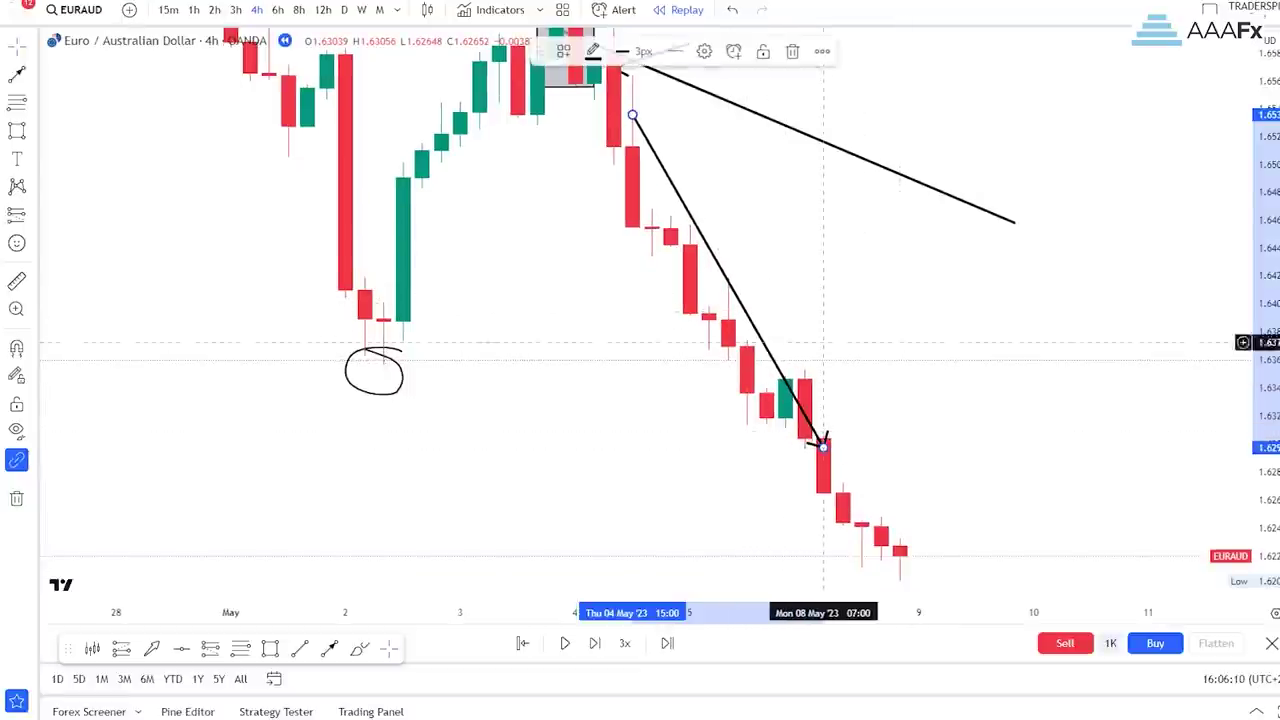
left_click(793, 51)
left_click_drag(957, 111, 978, 203)
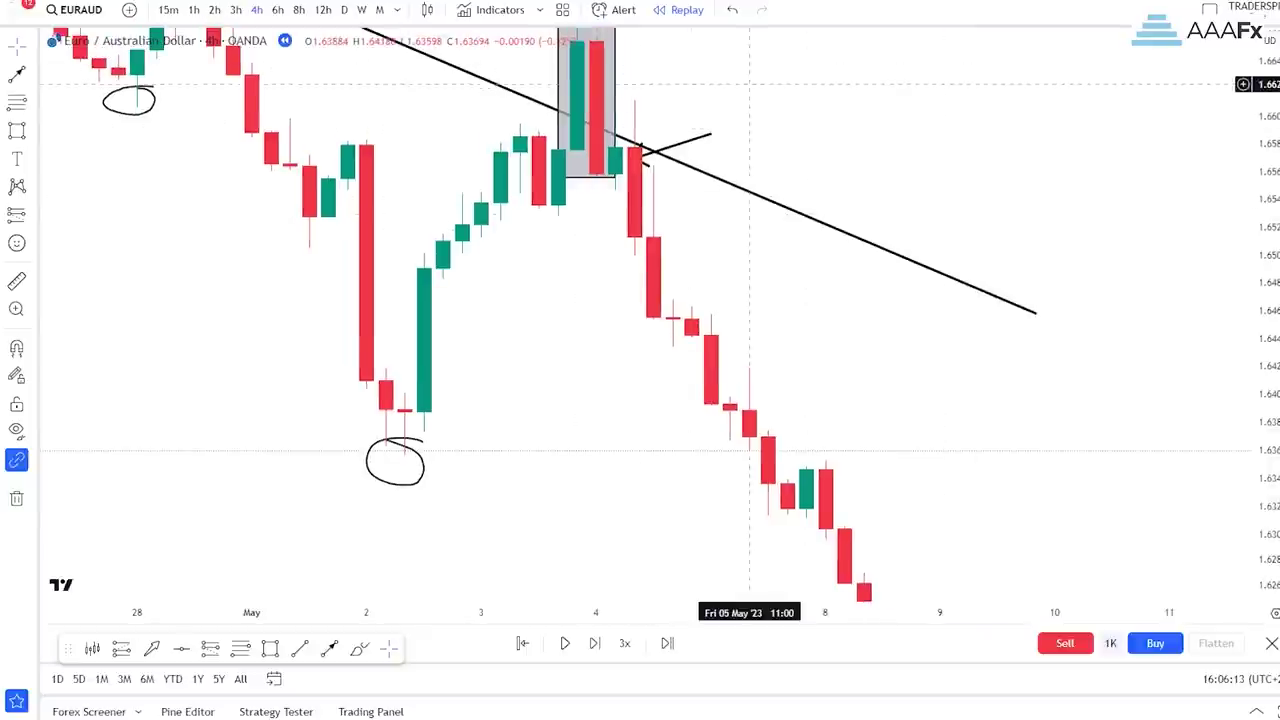
Step: Place an arrow pointing at the upper body of the red 8 May 03:00 candle, and remove it
left_click_drag(749, 84, 783, 143)
left_click_drag(973, 494, 973, 383)
scroll(1002, 462, "up", 3)
left_click_drag(1260, 462, 1260, 335)
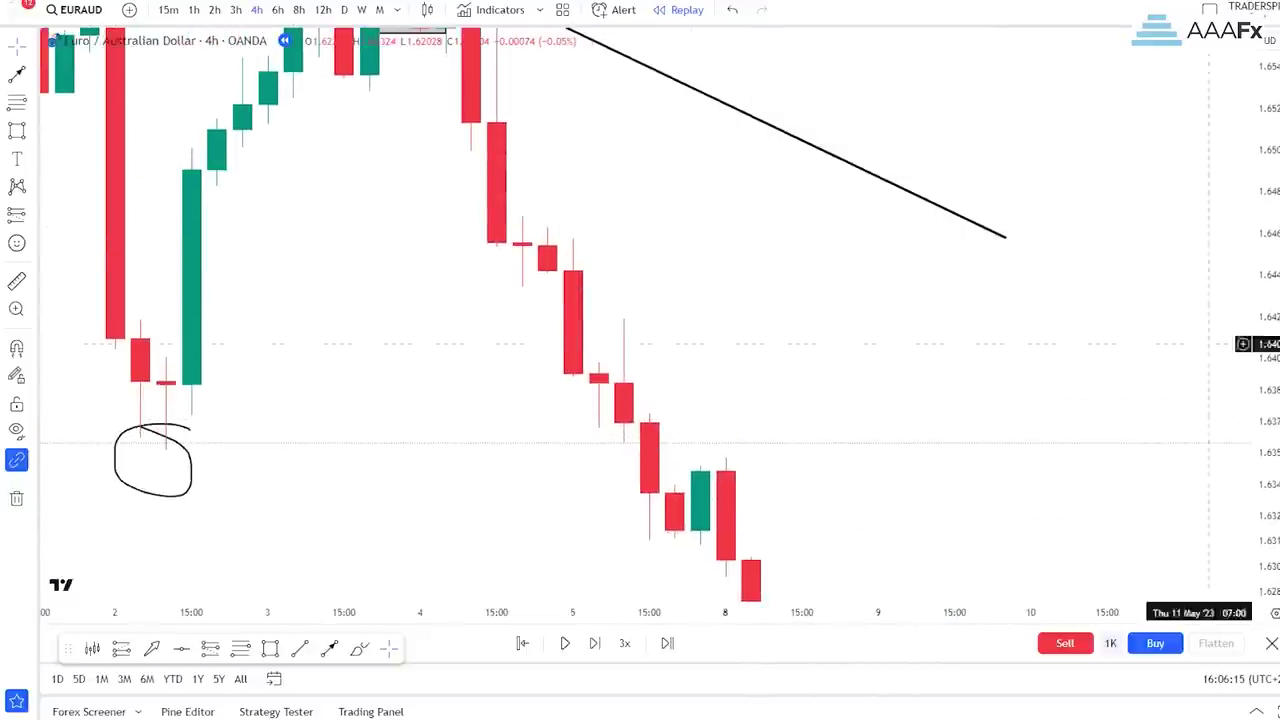
left_click_drag(984, 404, 1024, 218)
left_click(329, 648)
left_click(727, 287)
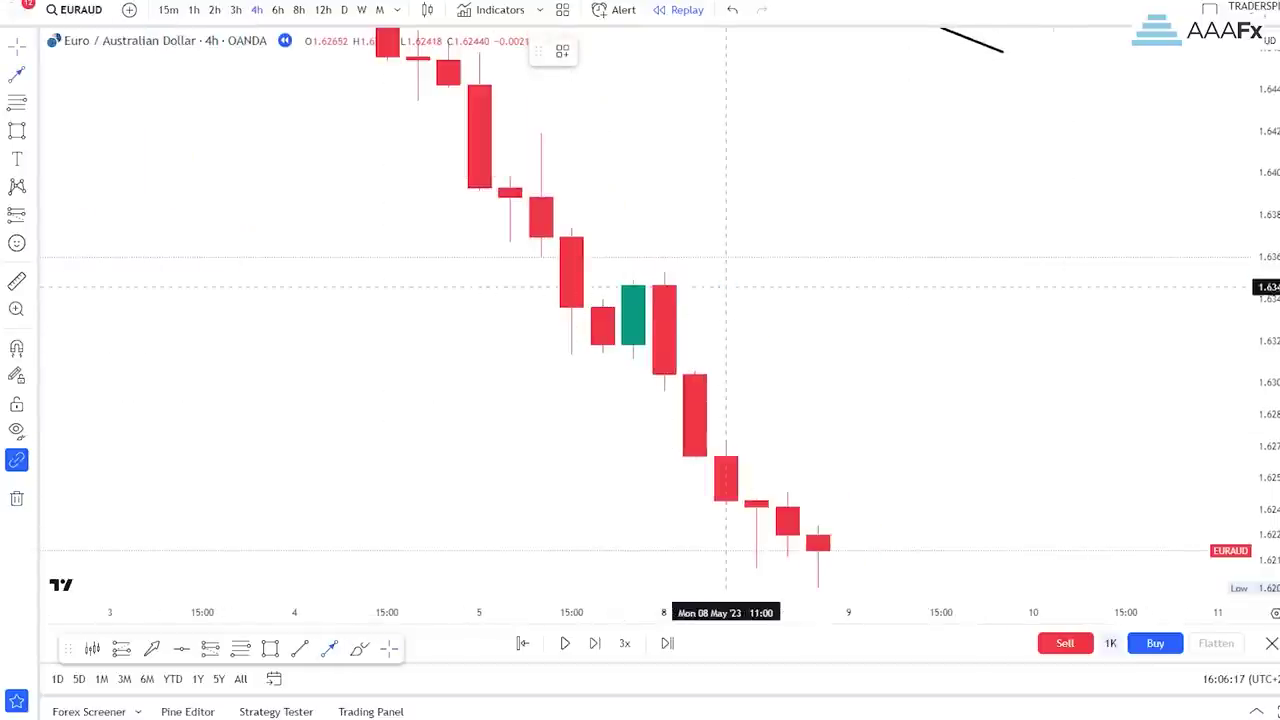
left_click(665, 313)
key("Delete")
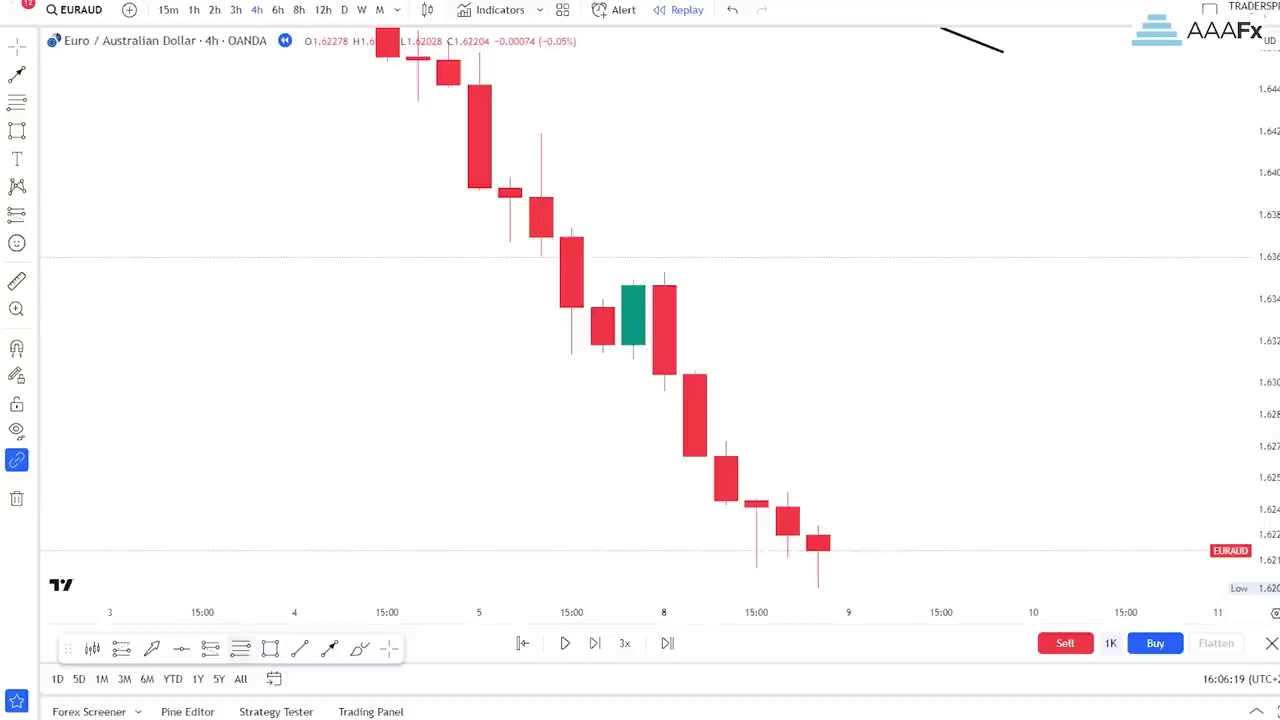
Step: Place a short position from 7 May 23:00 with its stop at the dotted level near 1.636, and extend it to 9 May 11:00
left_click(633, 373)
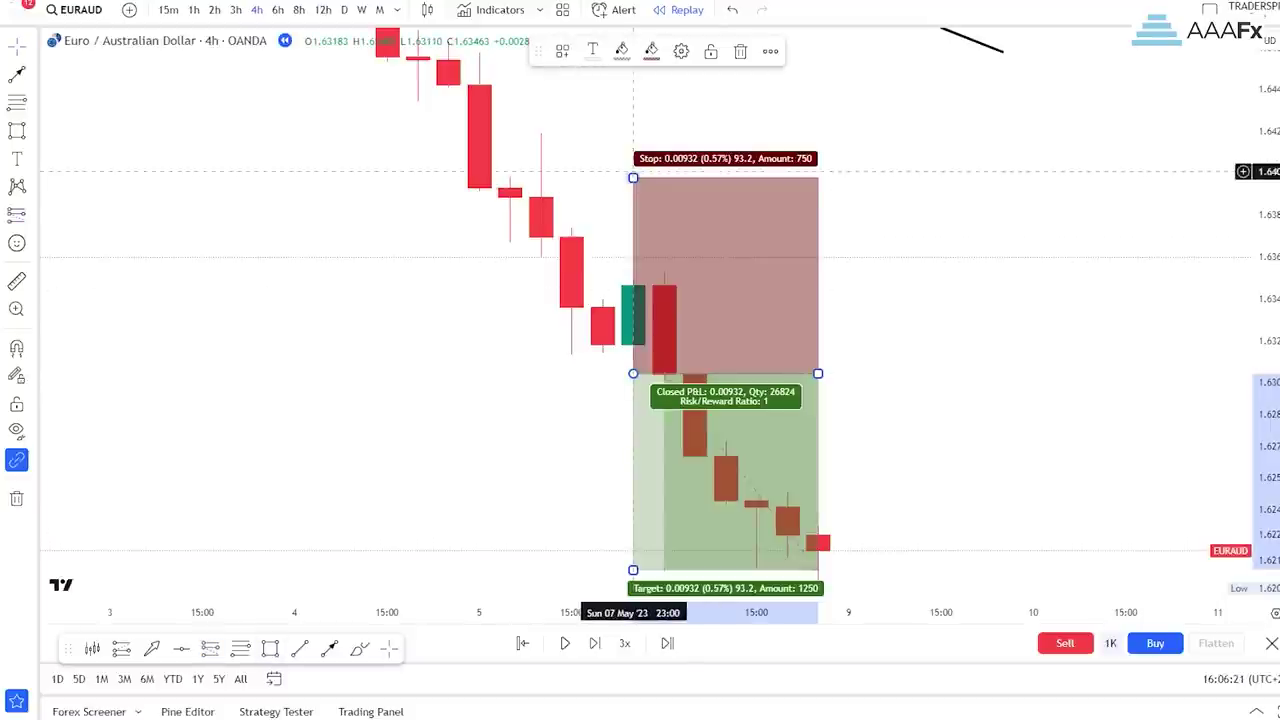
left_click_drag(633, 177, 633, 258)
left_click_drag(970, 351, 980, 331)
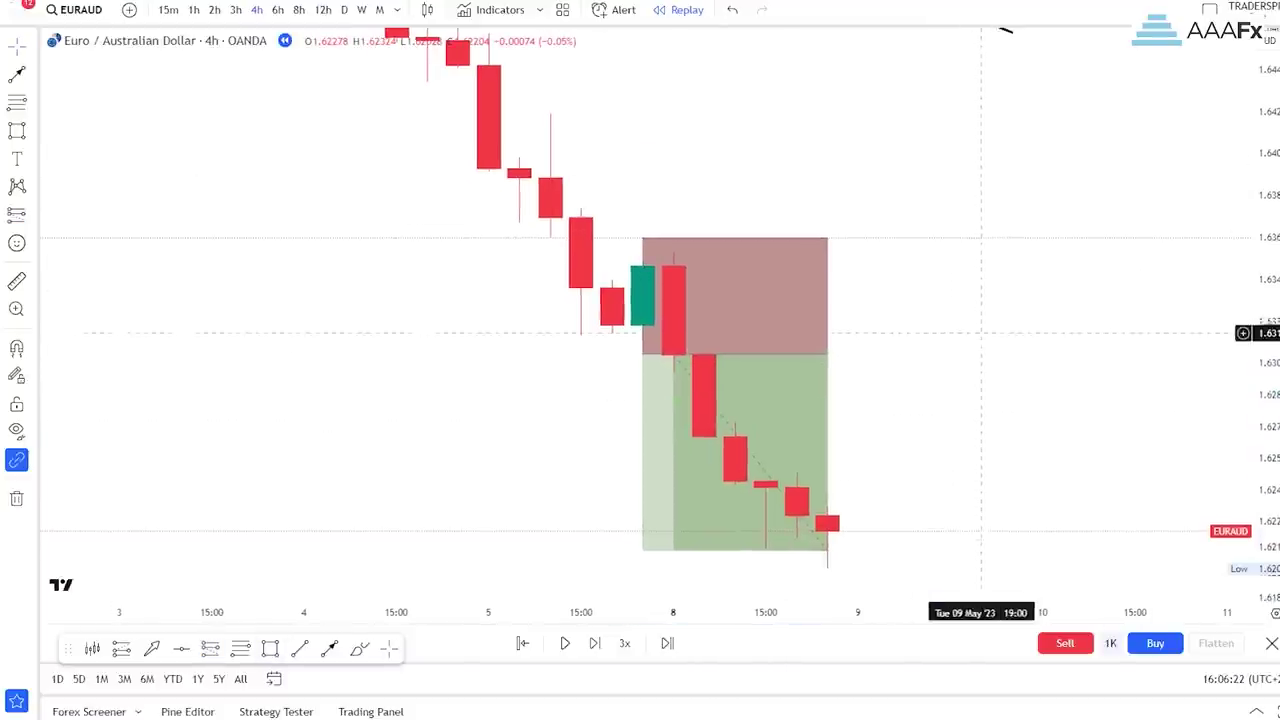
left_click_drag(827, 354, 920, 354)
left_click_drag(1043, 409, 1026, 411)
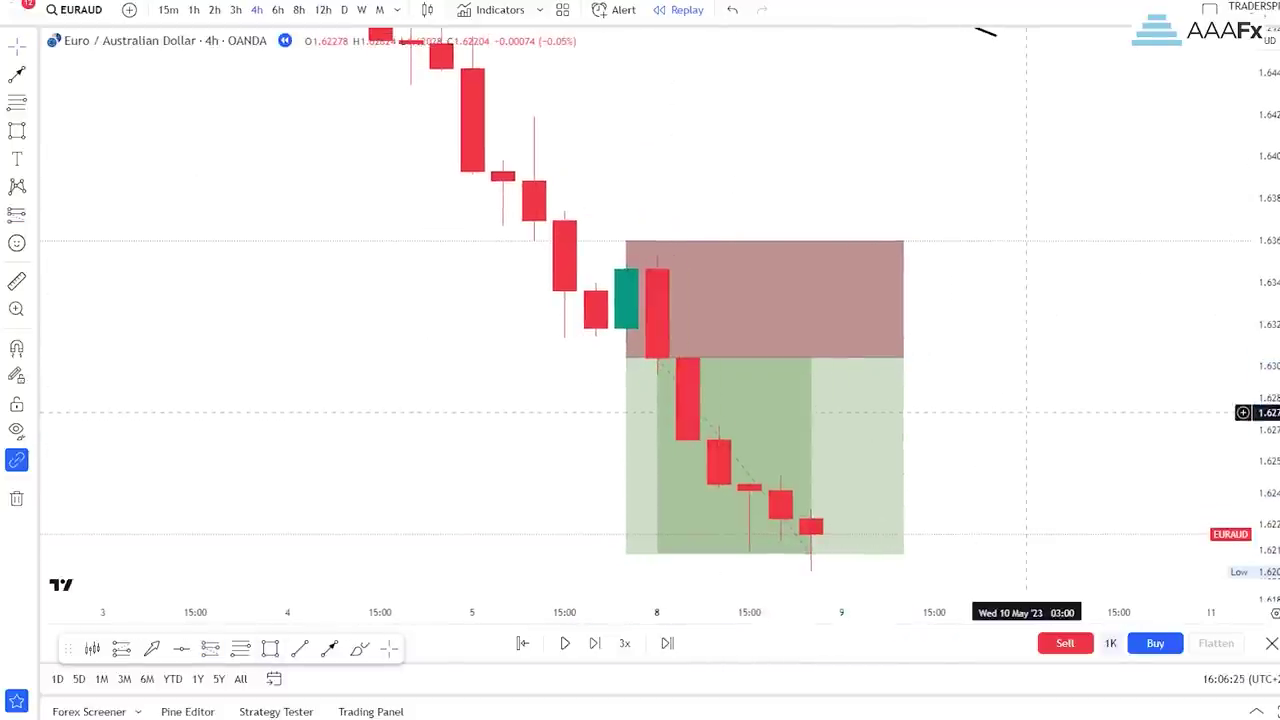
Step: Lower the short position's target to 111.8 for a 2.02 risk/reward ratio, and extend its end to 9 May 19:00
left_click_drag(934, 457, 983, 319)
left_click_drag(674, 414, 674, 454)
scroll(1009, 285, "down", 2)
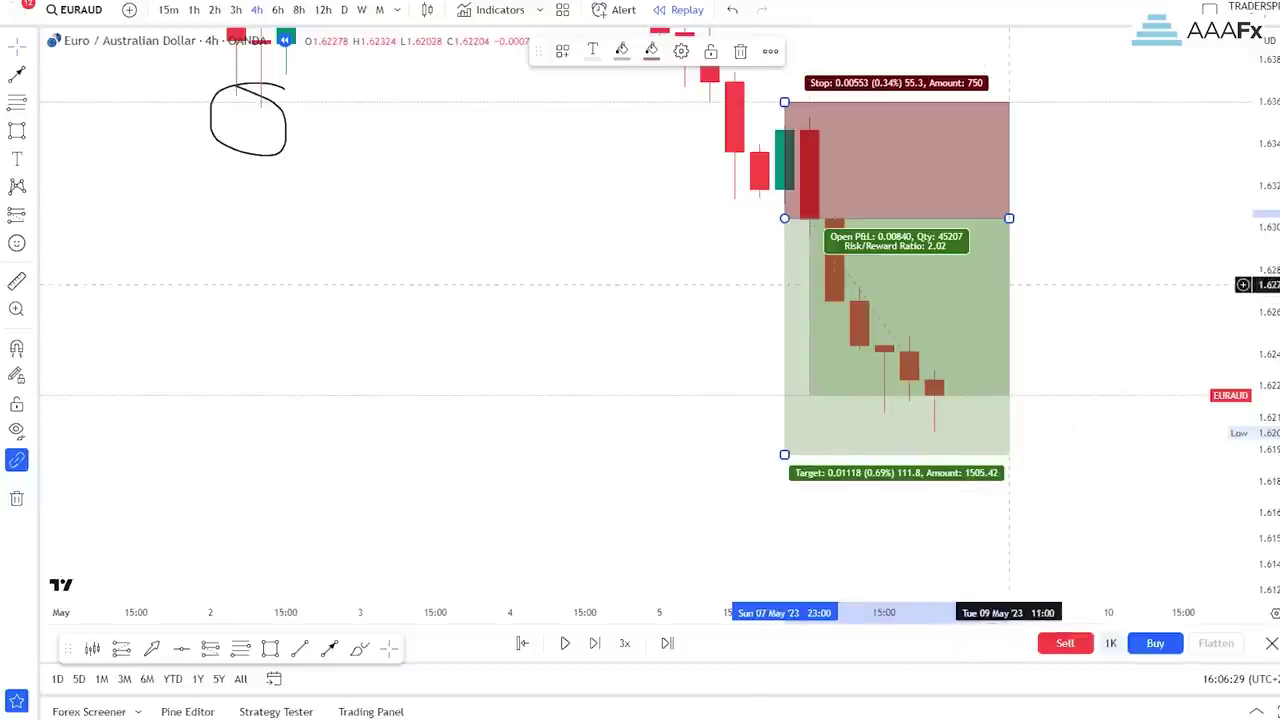
left_click_drag(1009, 218, 1060, 218)
left_click(1109, 212)
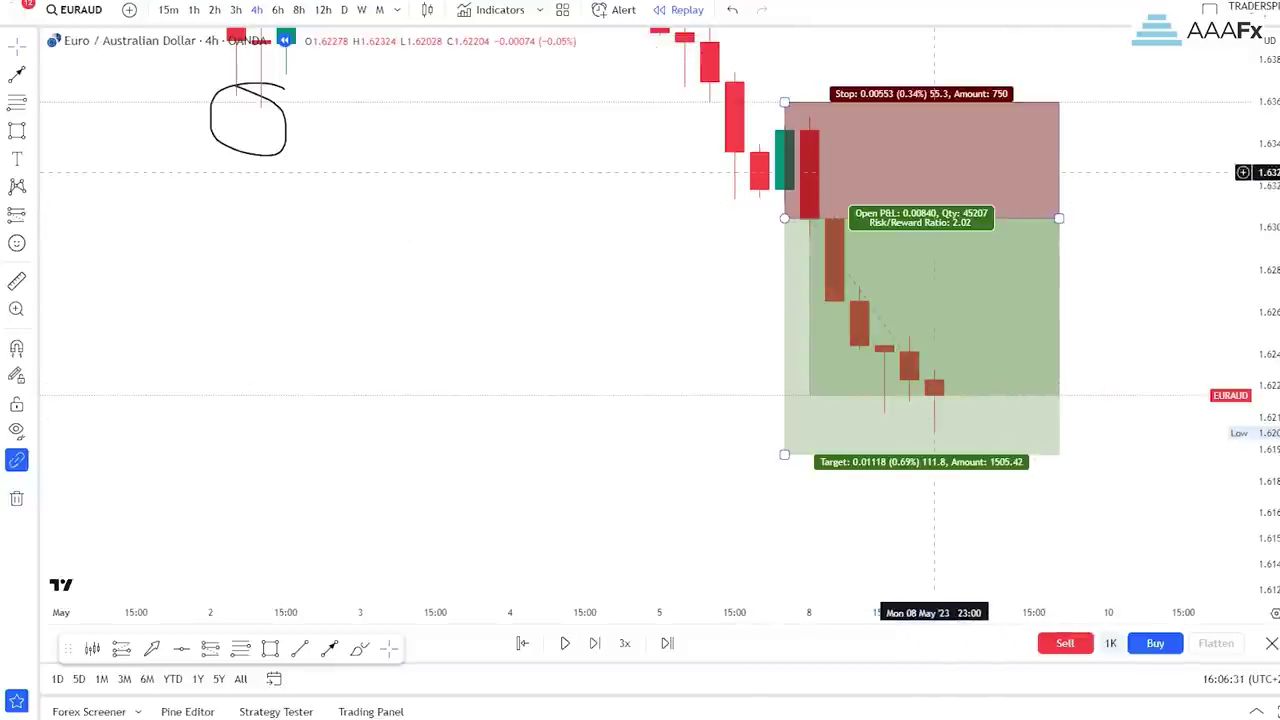
Step: Shift the short position one candle earlier so it starts at 5 May 19:00, and delete it
left_click_drag(934, 172, 909, 171)
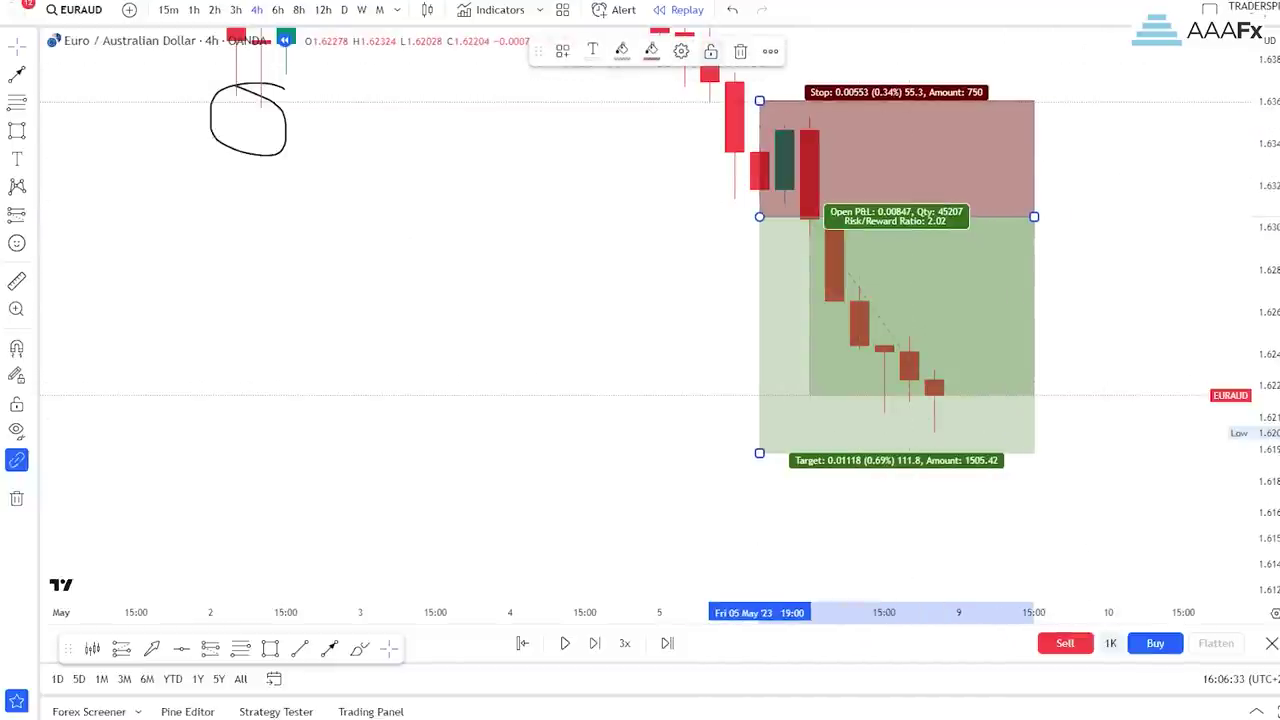
left_click(740, 51)
Step: Delete the grey rectangle around the two large candles crossing the trend line on 4 May
left_click_drag(934, 137, 923, 251)
left_click_drag(798, 133, 822, 380)
scroll(792, 358, "down", 3)
left_click_drag(827, 260, 885, 433)
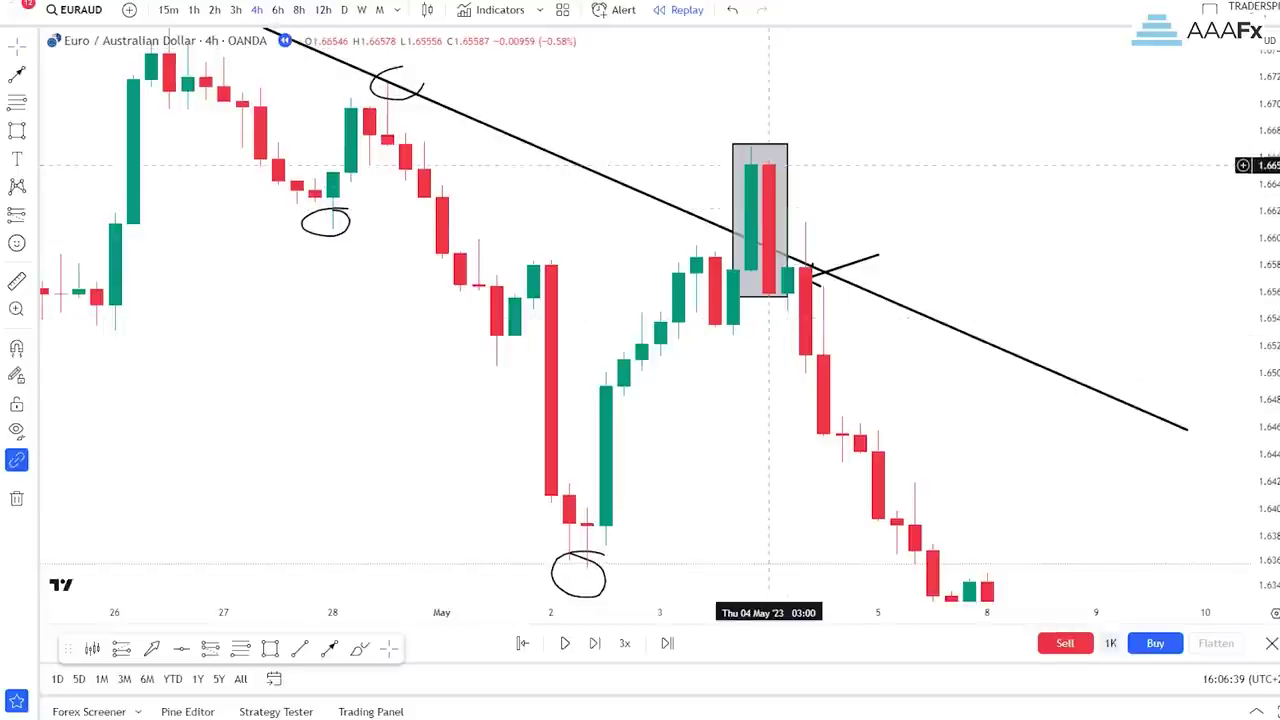
left_click(788, 145)
key("Delete")
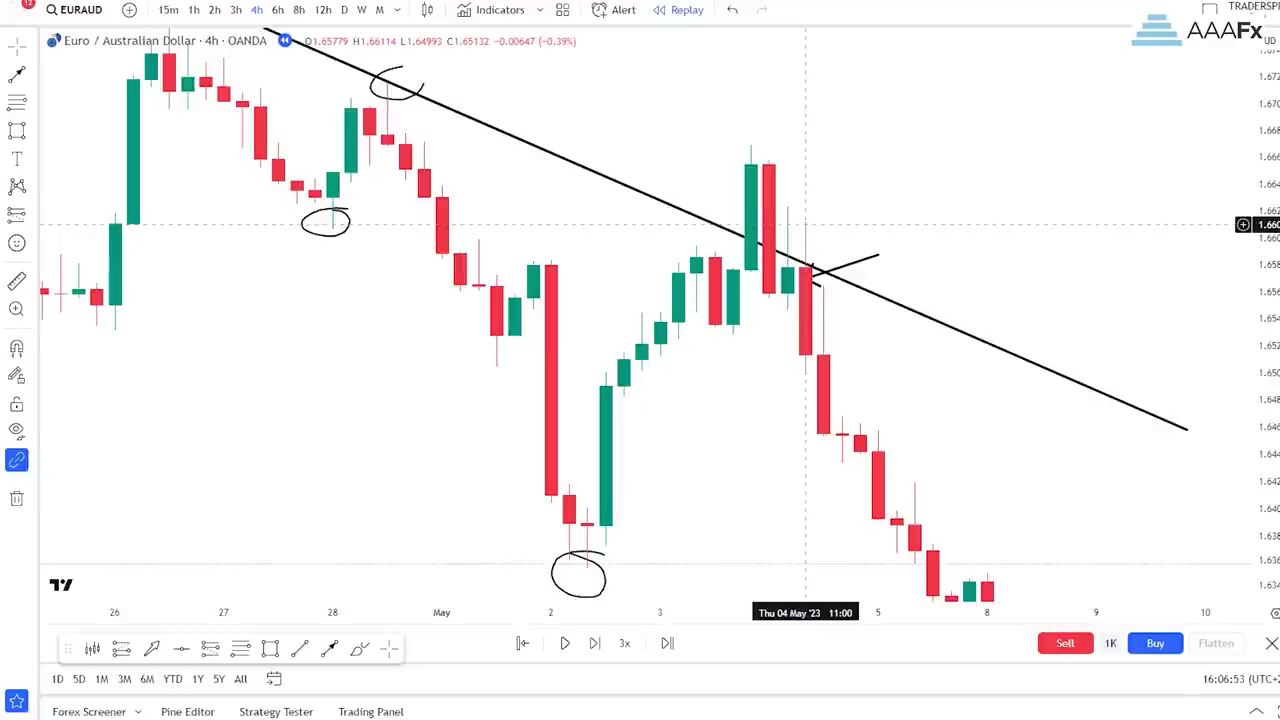
Step: Shift the arrow so its tip points at the green 4 May 07:00 candle, and delete the arrow
mouse_move(845, 263)
left_mouse_down()
mouse_move(845, 230)
mouse_move(790, 190)
mouse_move(897, 195)
mouse_move(789, 279)
left_mouse_up()
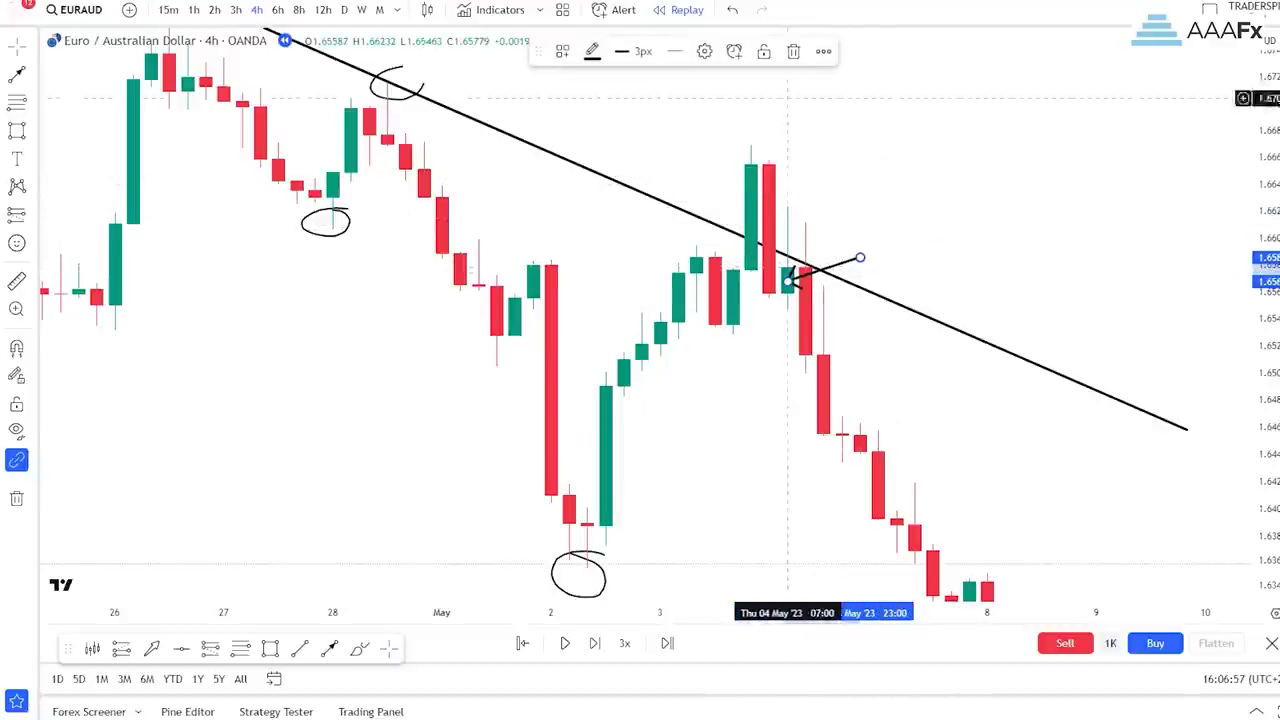
key("Delete")
Step: Place an arrow pointing at the upper wick of the green 4 May 07:00 candle, and remove it
scroll(800, 265, "up", 5)
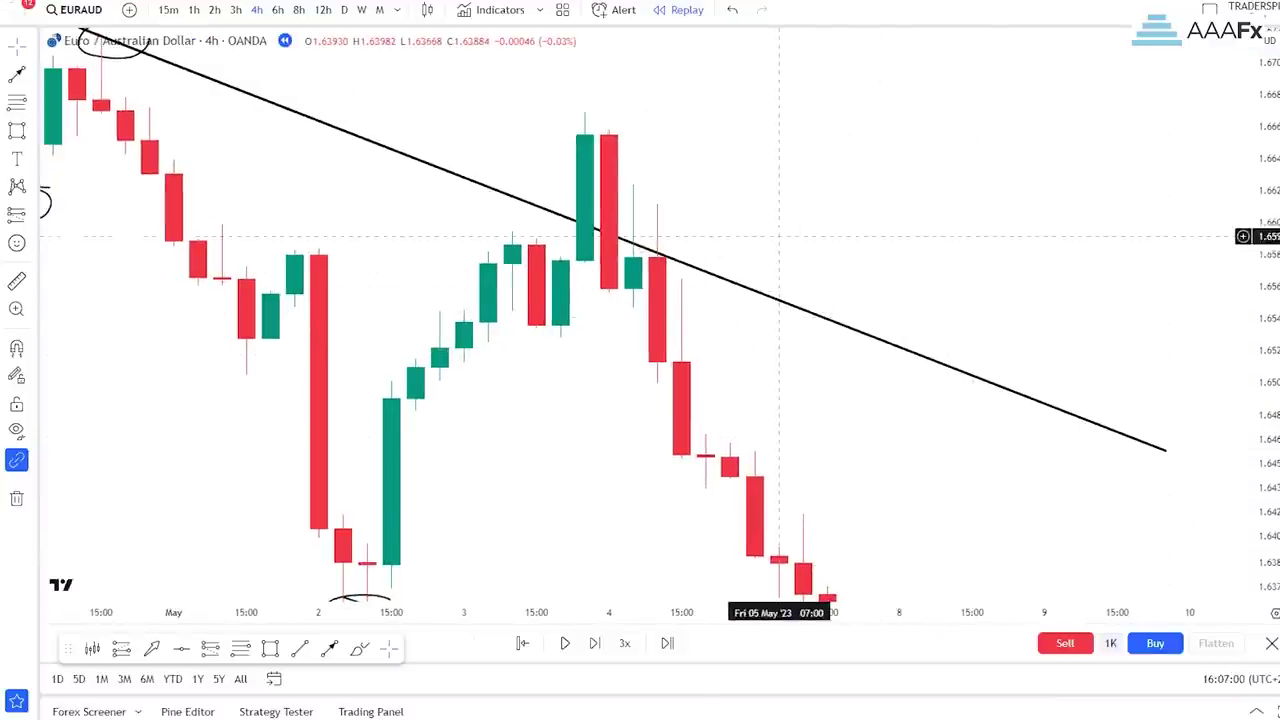
left_click_drag(779, 219, 837, 219)
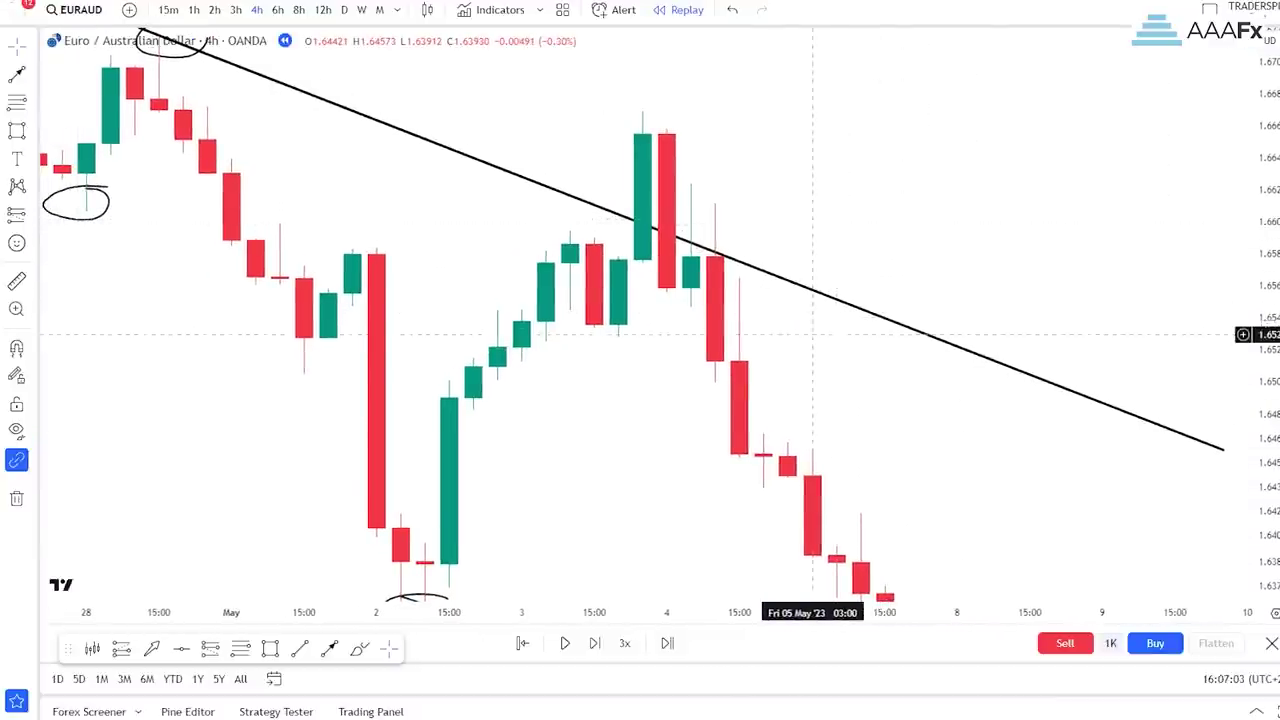
scroll(812, 344, "down", 1)
scroll(812, 341, "down", 2)
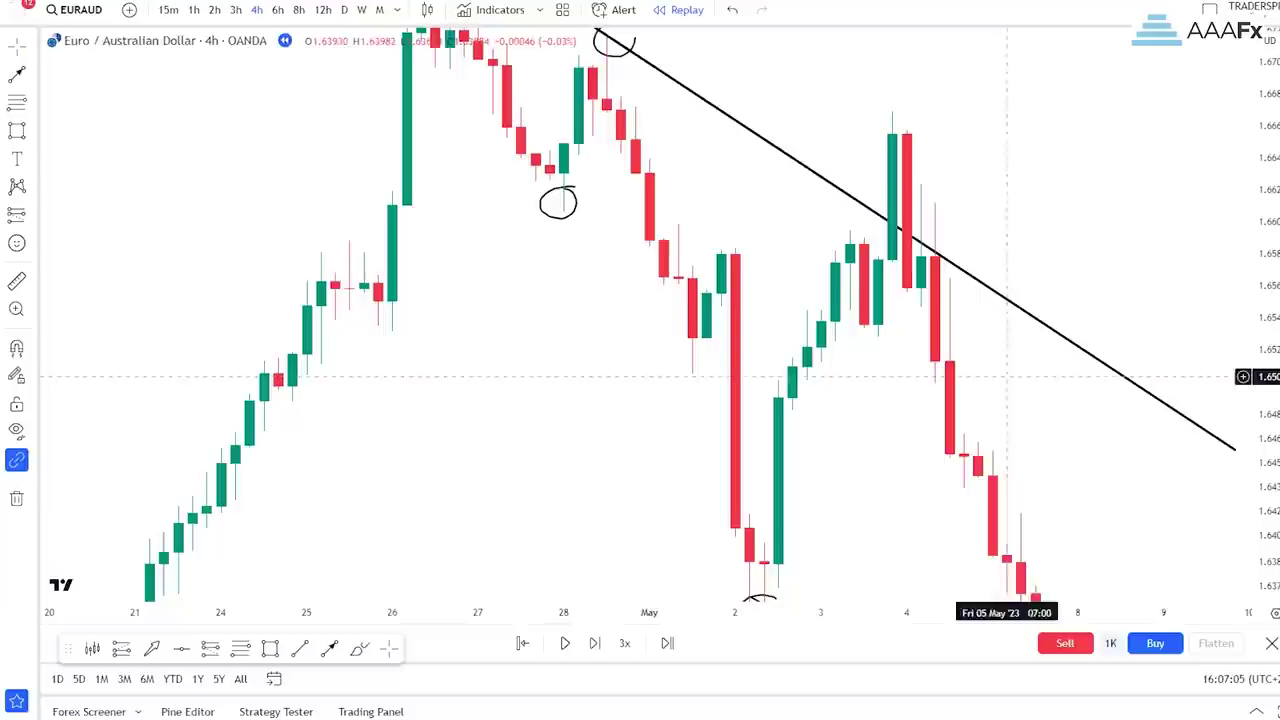
left_click_drag(1163, 246, 1120, 259)
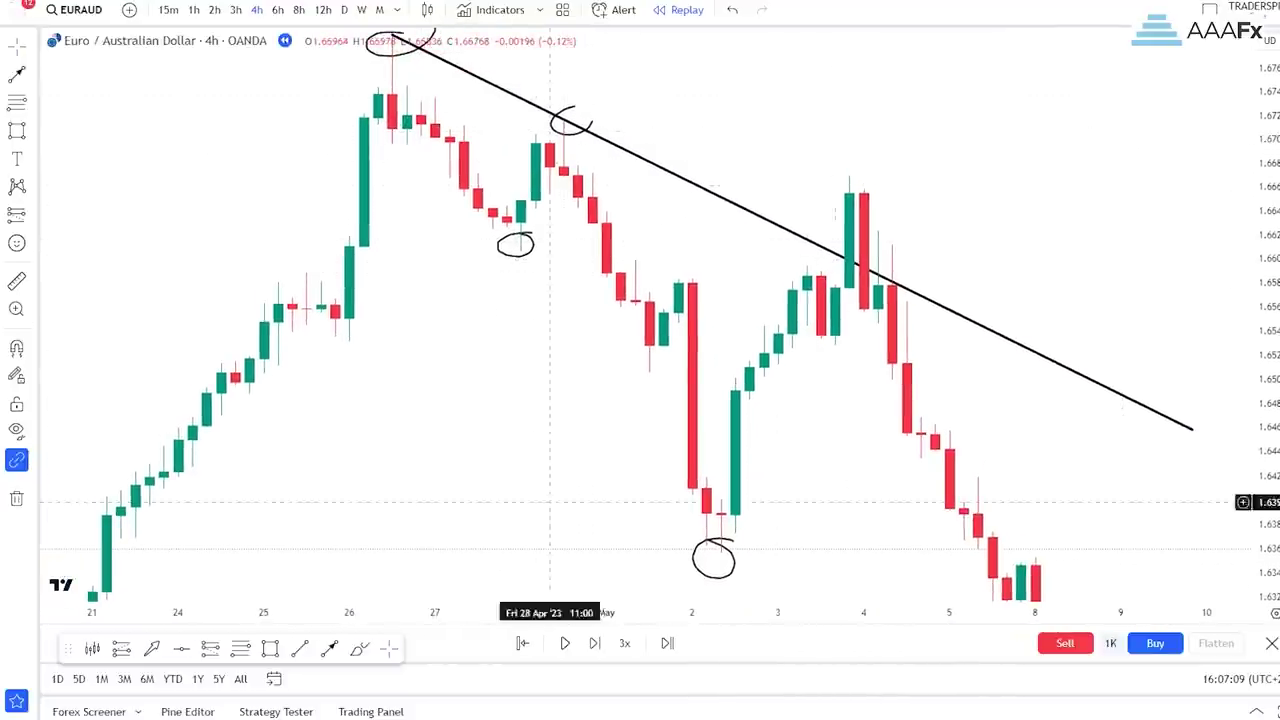
left_click(880, 229)
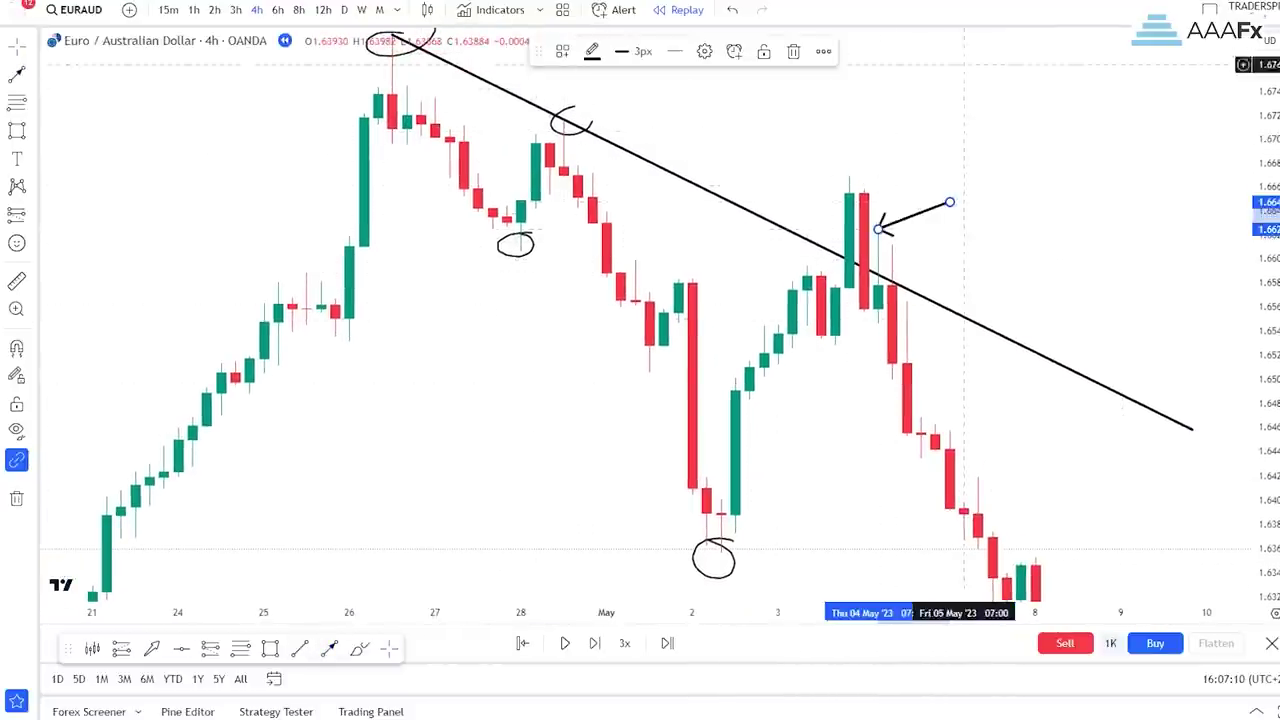
key("Delete")
Step: Draw an arrow to the body of the red 4 May 11:00 candle, raise its tail to 5 May 15:00, and remove it
scroll(1182, 331, "up", 3)
left_click_drag(1266, 400, 1266, 312)
left_click_drag(1066, 309, 1086, 317)
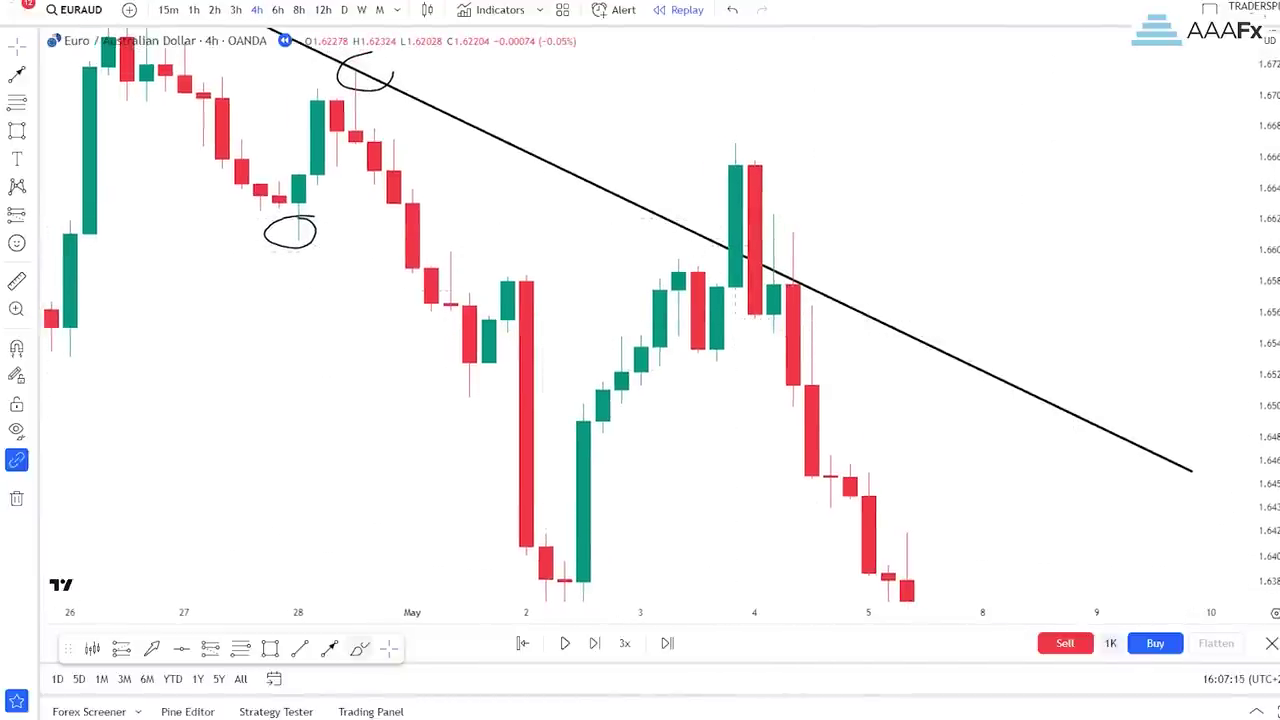
left_click_drag(945, 242, 793, 318)
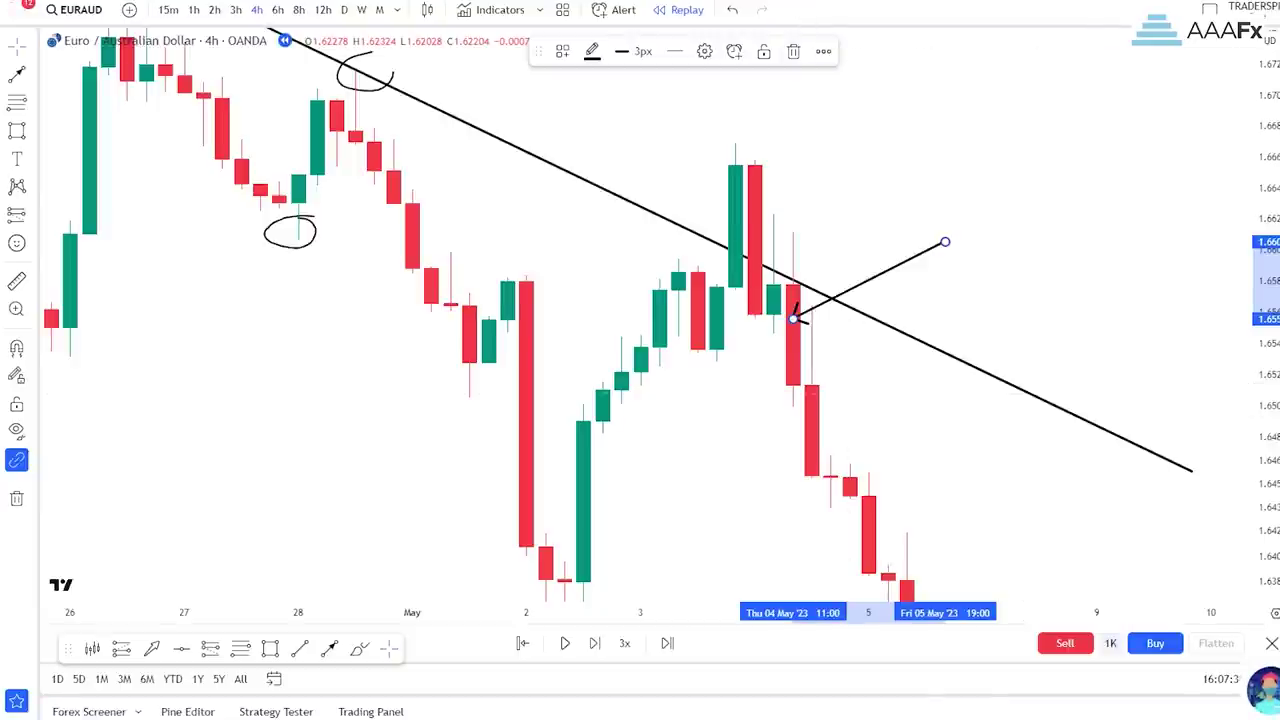
mouse_move(945, 242)
left_mouse_down()
mouse_move(943, 195)
mouse_move(925, 207)
left_mouse_up()
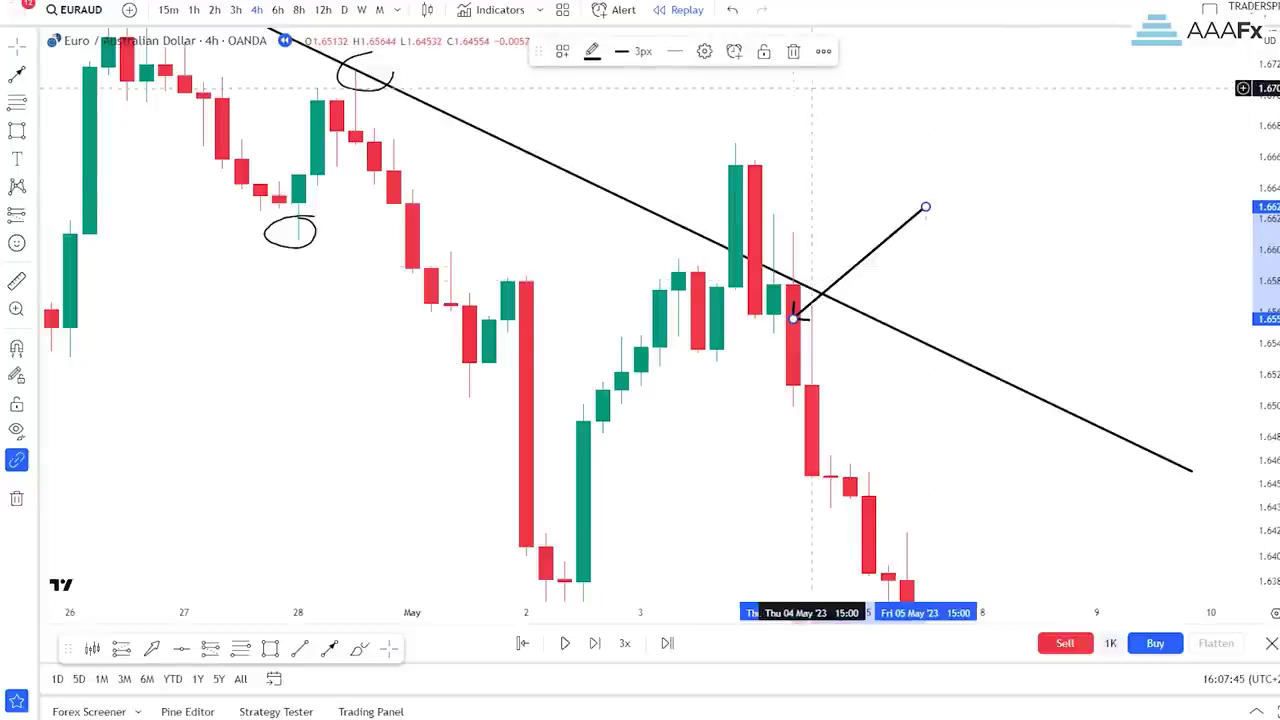
key("Delete")
scroll(1037, 313, "down", 3)
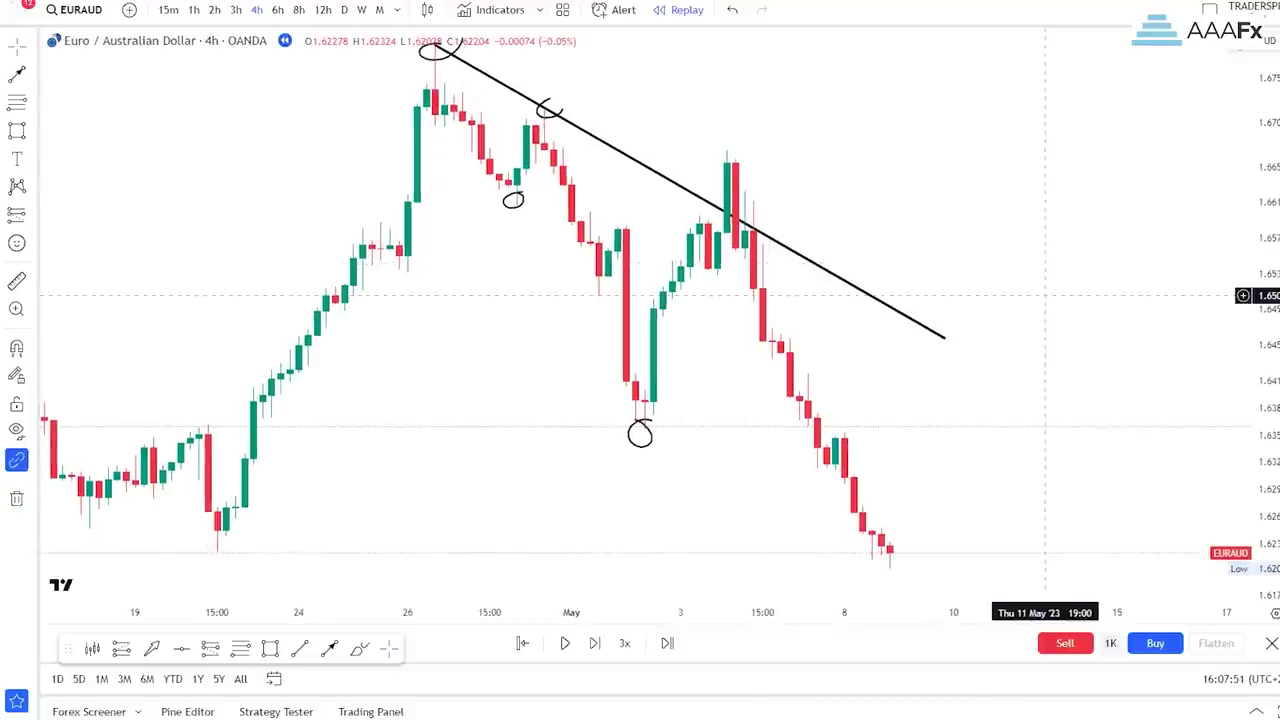
scroll(1060, 290, "up", 3)
left_click_drag(710, 208, 910, 248)
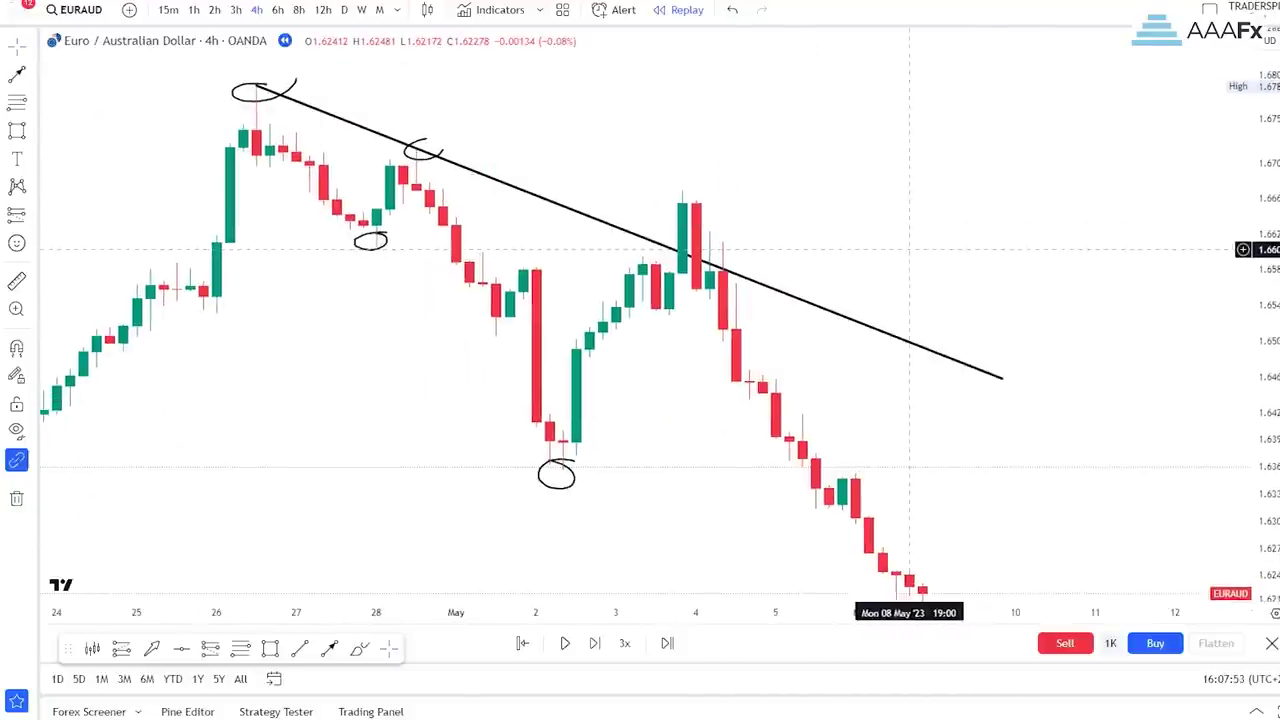